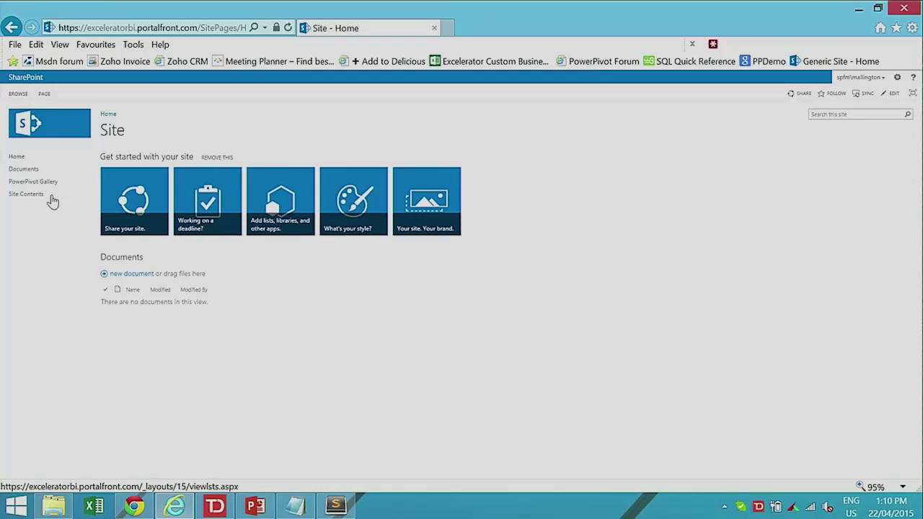
- Look into the site's Documents library, and open the ppdemo standard workbook from the PowerPivot Gallery
click(32, 172)
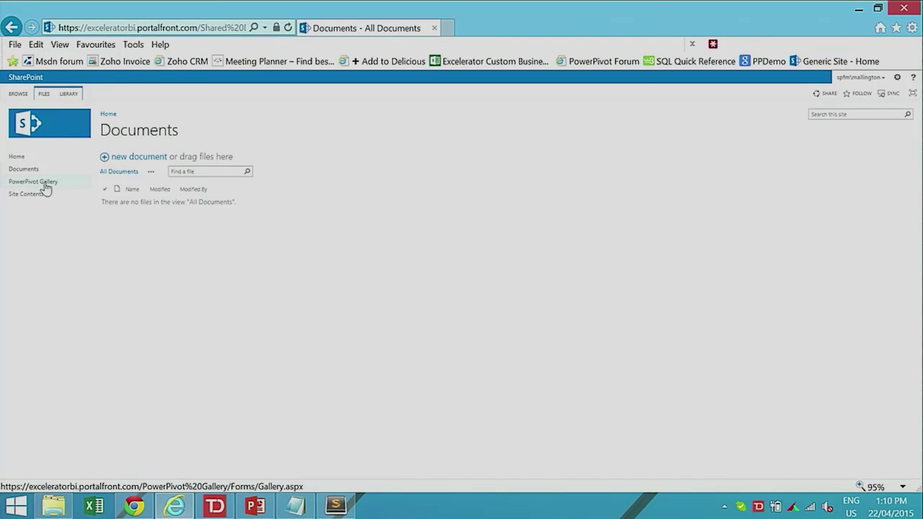
click(44, 185)
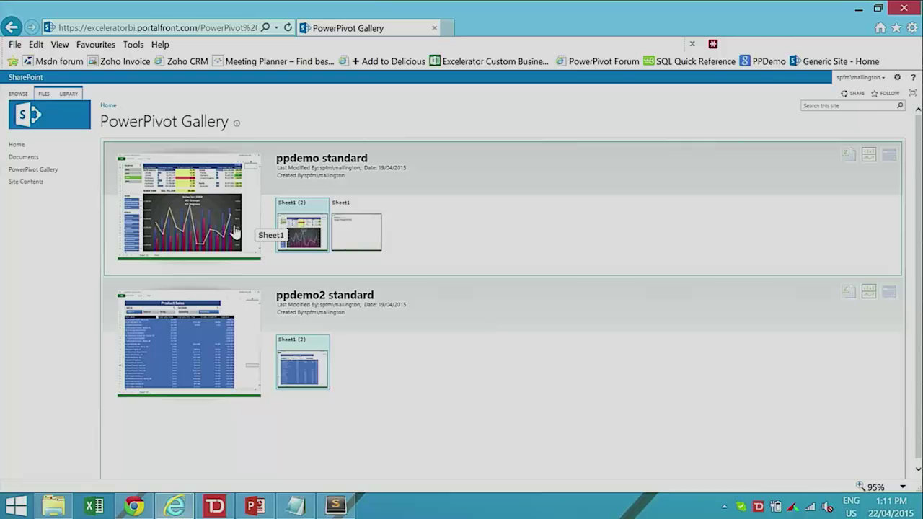
click(190, 205)
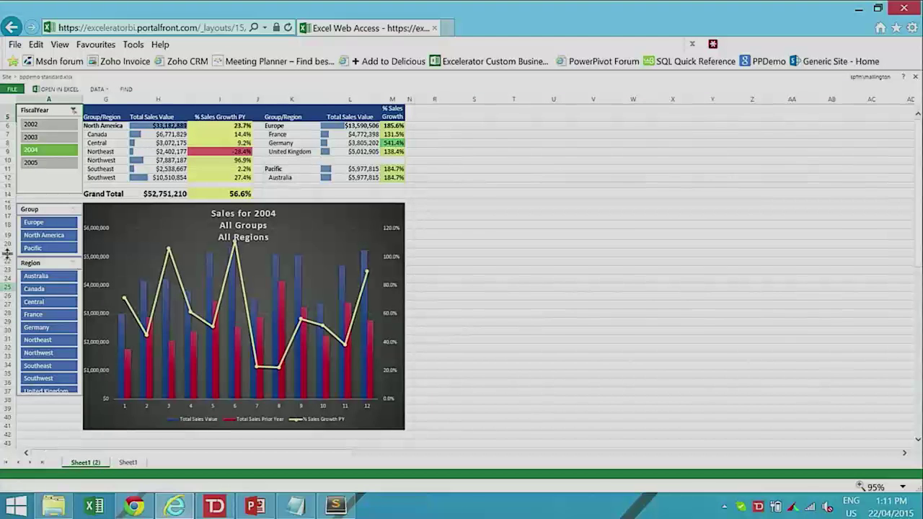
- Examine the save, download and data refresh options that the web view of the workbook offers
click(15, 90)
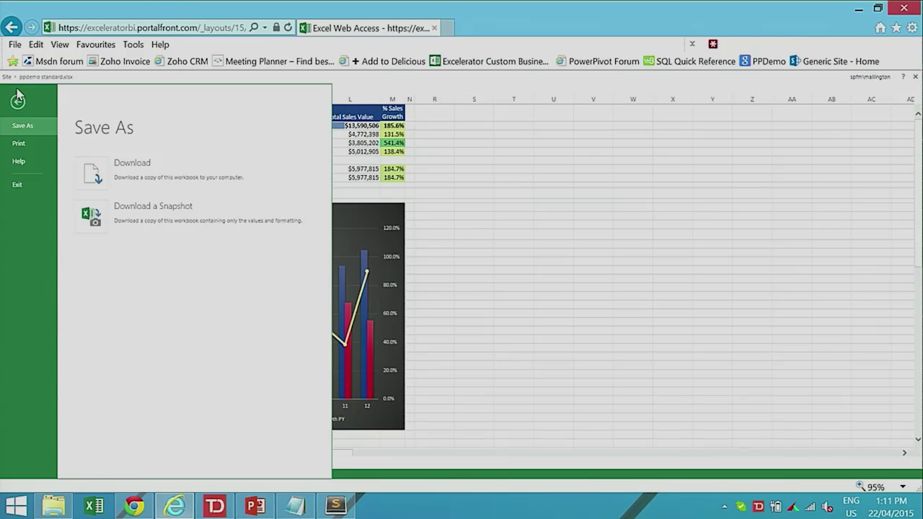
click(19, 105)
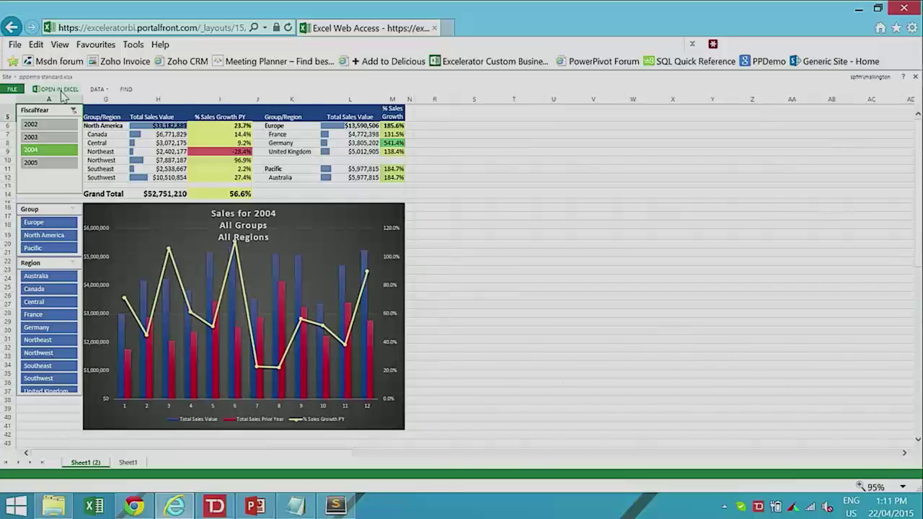
click(99, 90)
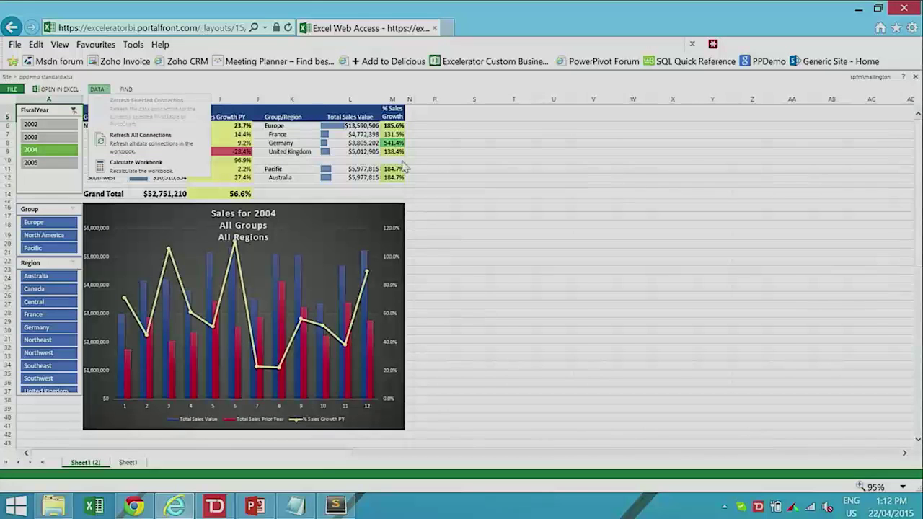
click(433, 164)
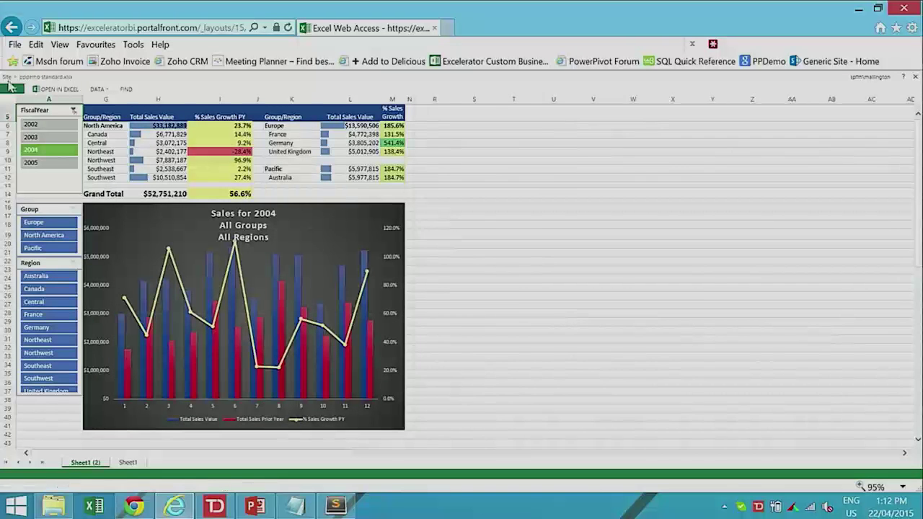
- Return to the PowerPivot Gallery, briefly reopening the ppdemo standard workbook and going back again
click(11, 86)
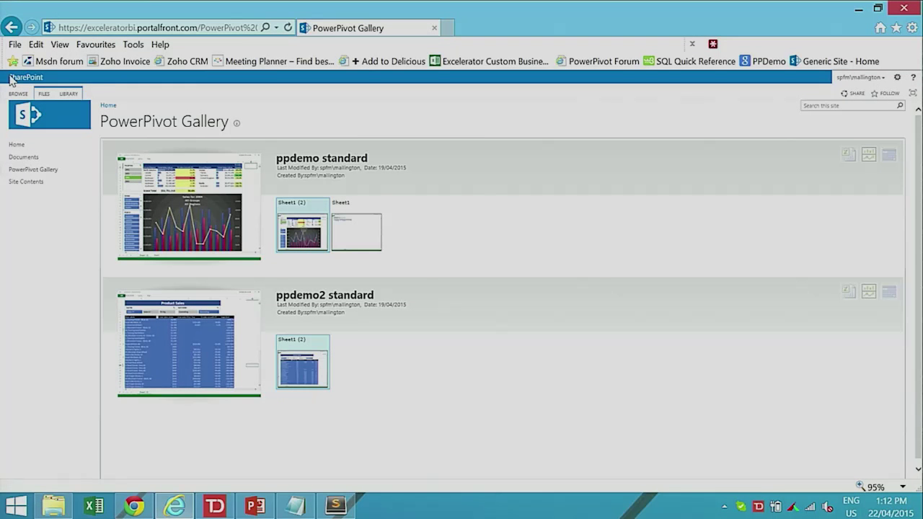
click(187, 196)
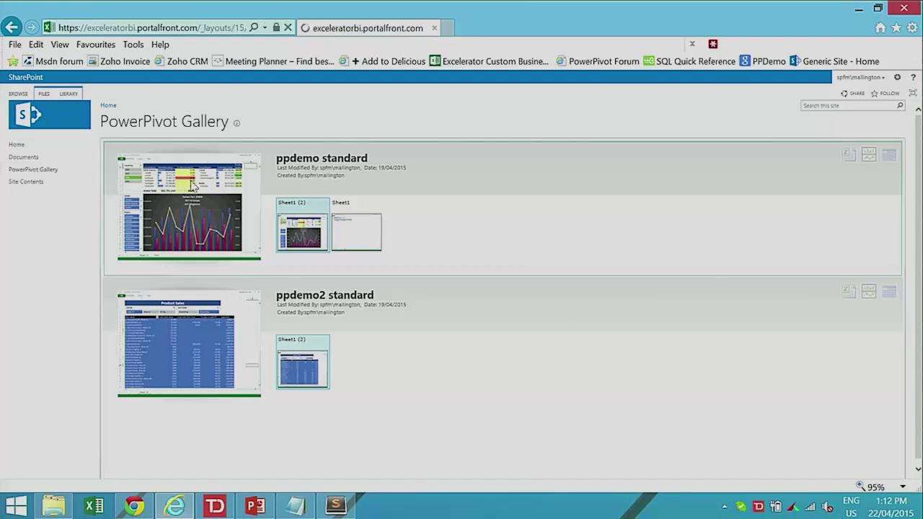
click(11, 29)
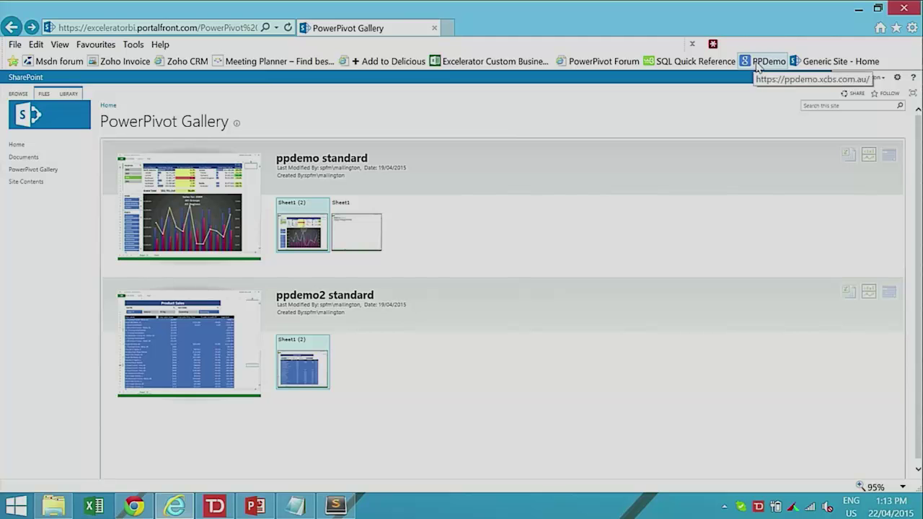
- Switch to Chrome, open the bookmarked PPDemo User site, and view its Product Report and Dashboard pages
click(137, 507)
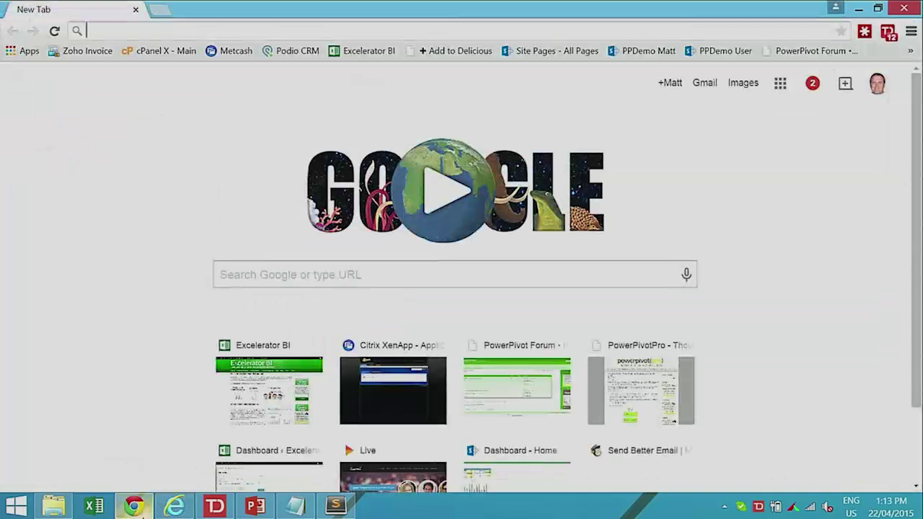
click(722, 55)
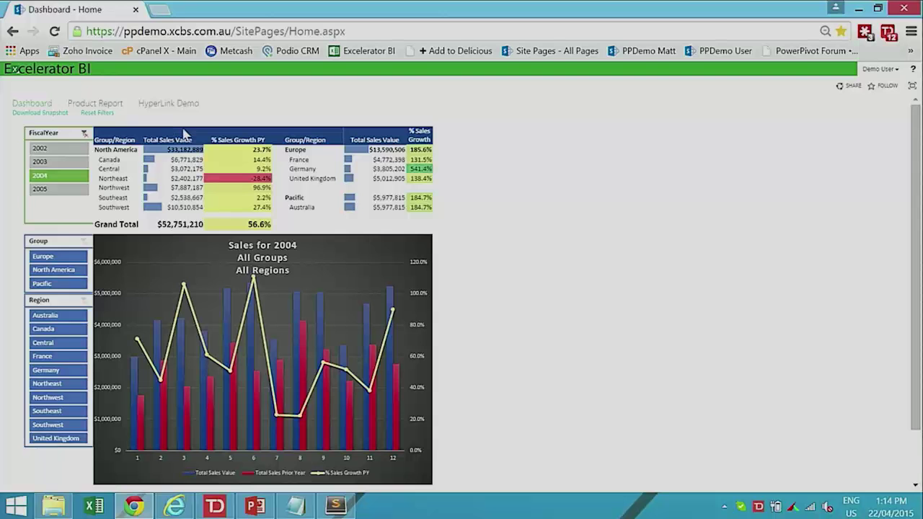
click(83, 106)
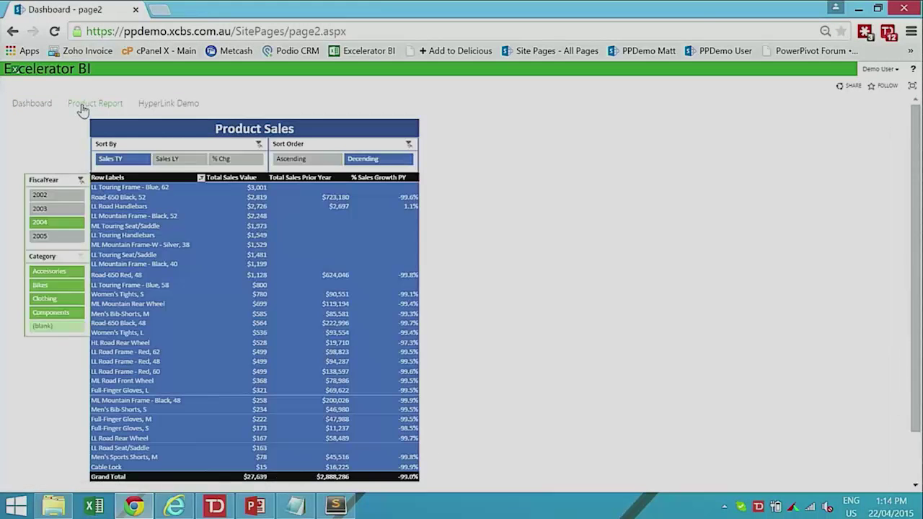
click(41, 107)
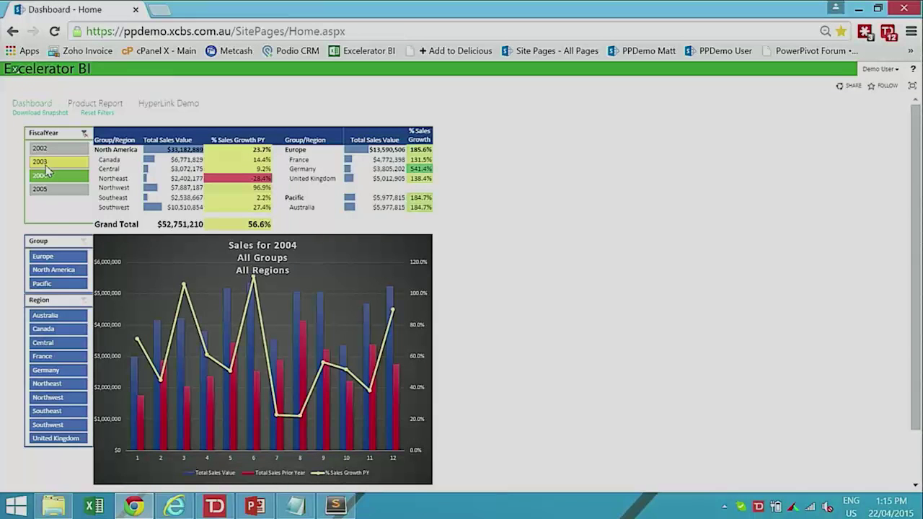
- Filter the dashboard chart to the Europe group and try the regions France, Germany and United Kingdom, ending on United Kingdom
click(48, 257)
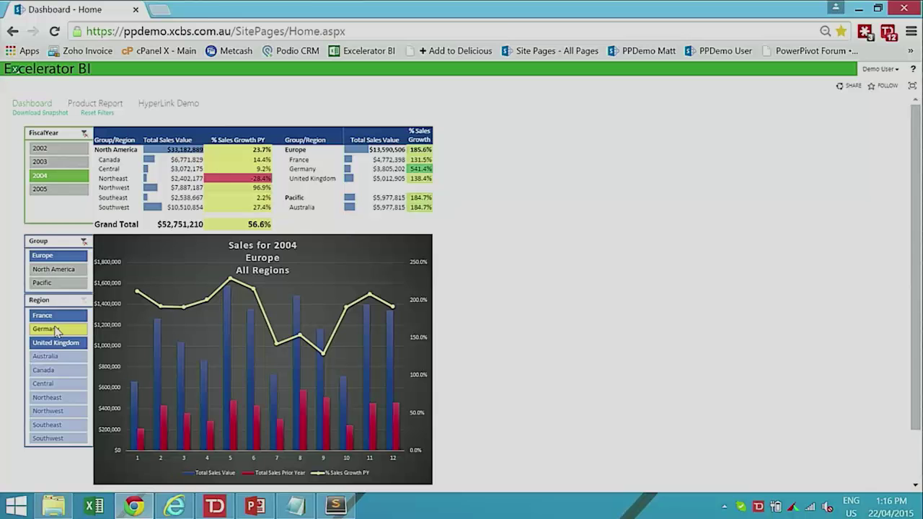
click(61, 315)
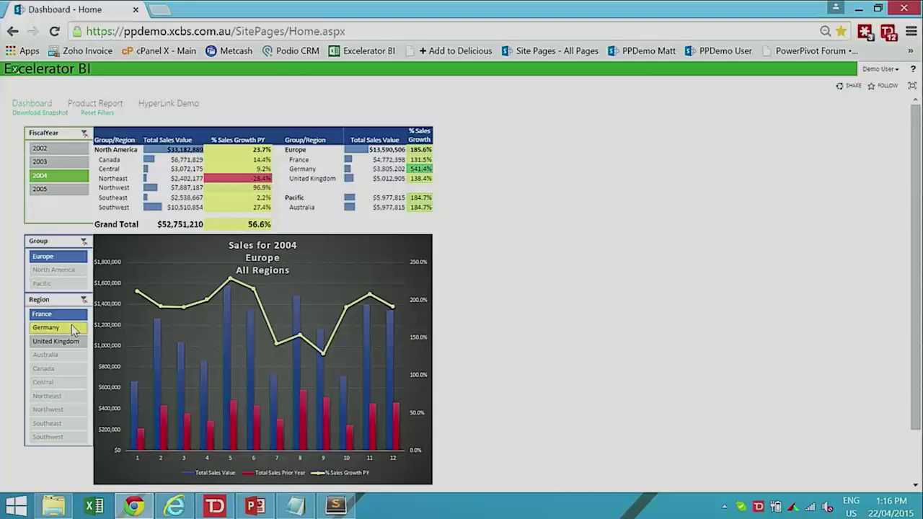
click(73, 329)
click(71, 341)
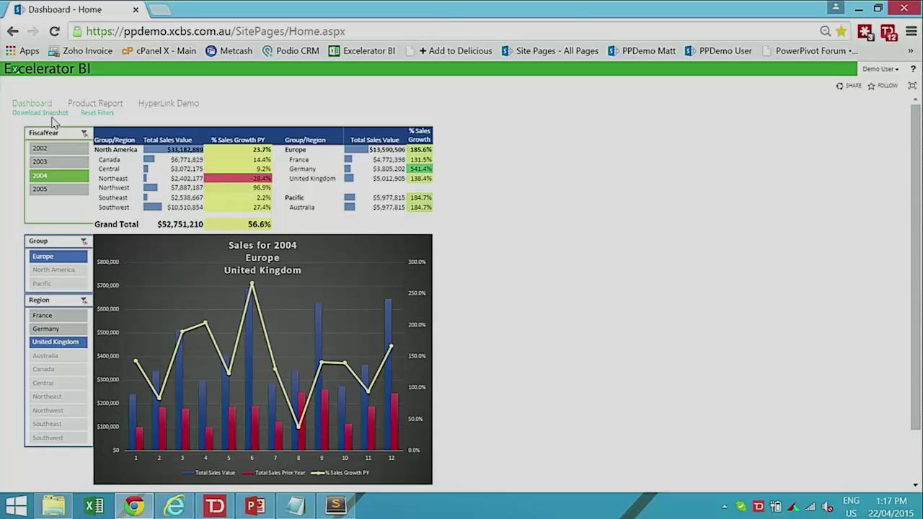
- Open ppdemo standard.xlsx from the PASS BACON 15 folder in Excel, maximise the window and set the sheet zoom to 80%
click(55, 506)
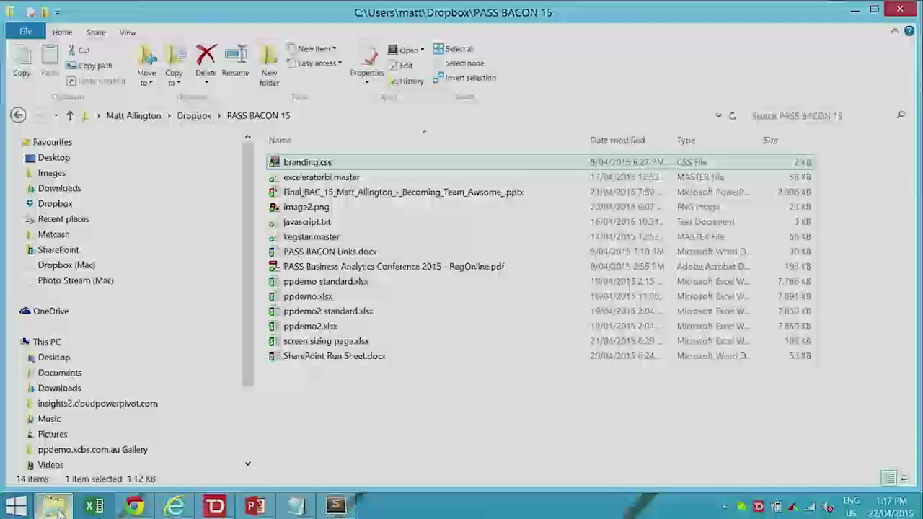
double_click(330, 283)
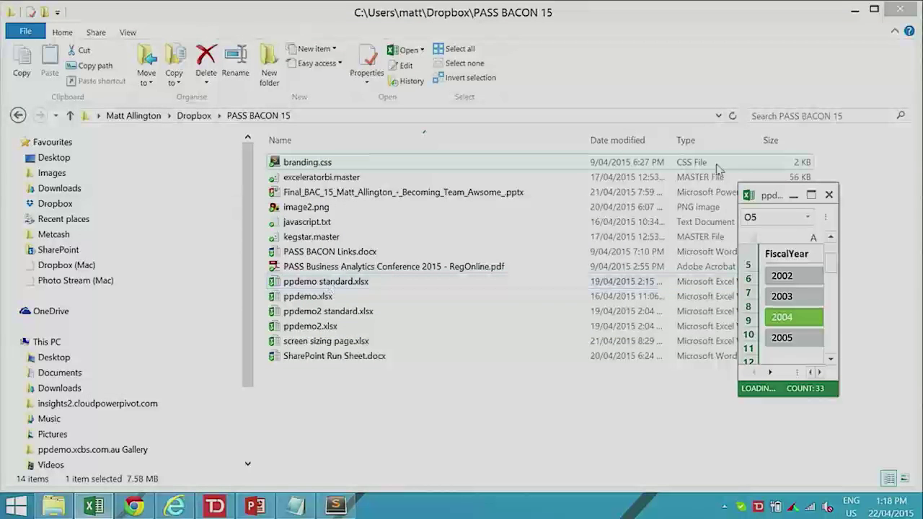
click(811, 194)
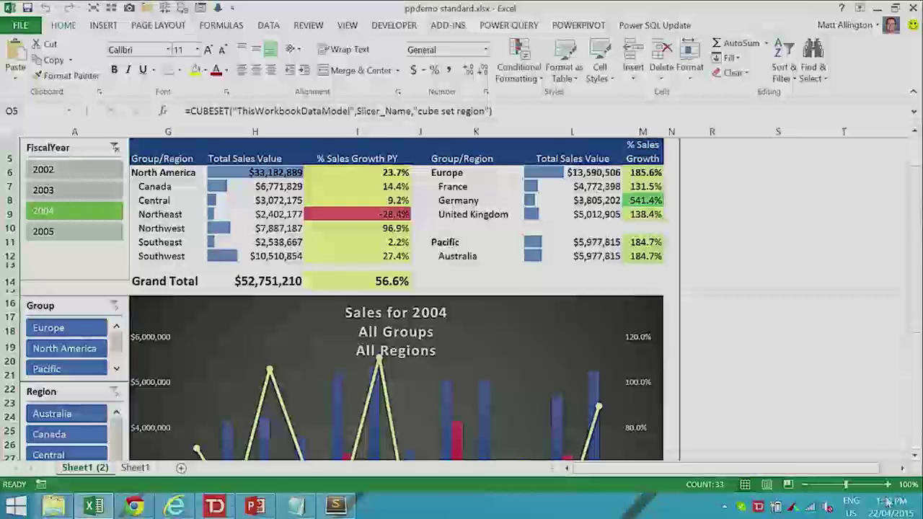
click(807, 488)
click(806, 488)
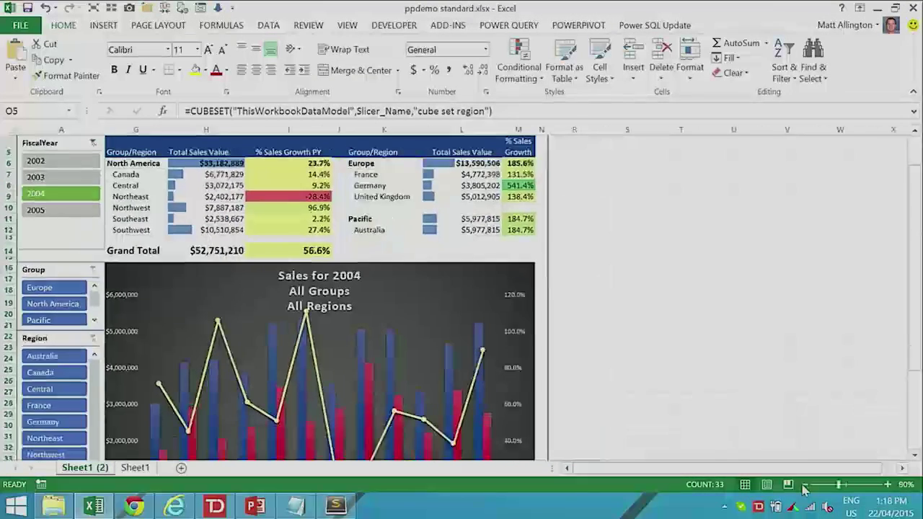
scroll(753, 453, down, 2)
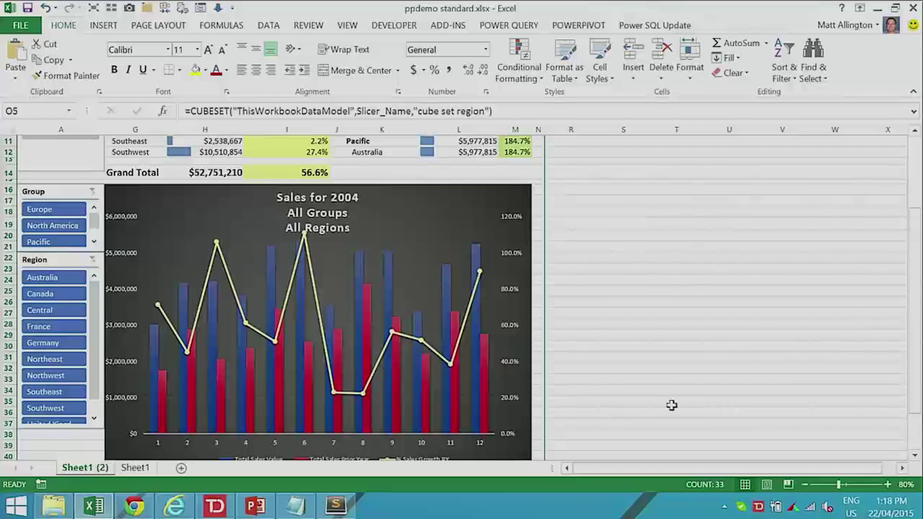
scroll(508, 375, up, 2)
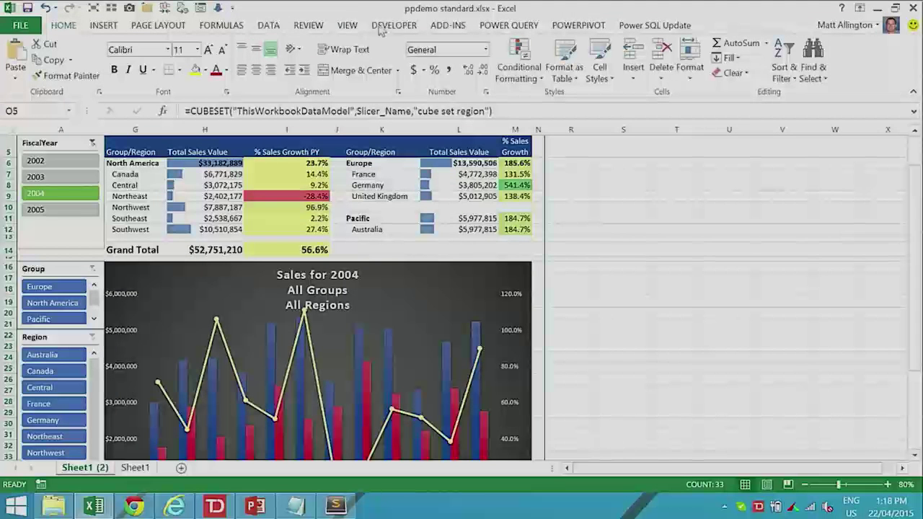
- Hide the formula bar, headings and gridlines of the worksheet
click(349, 26)
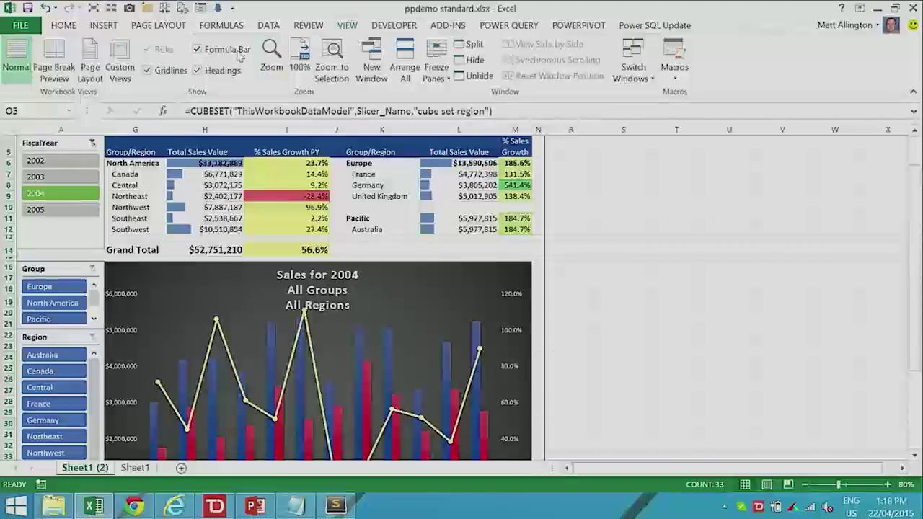
click(198, 49)
click(197, 71)
click(152, 71)
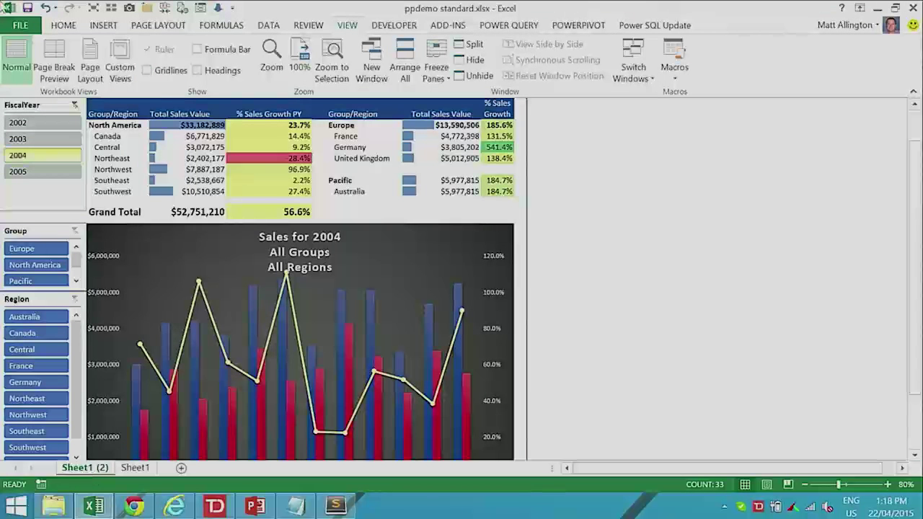
- Turn off the sheet tabs in the advanced display options for the ppdemo standard.xlsx workbook
click(28, 32)
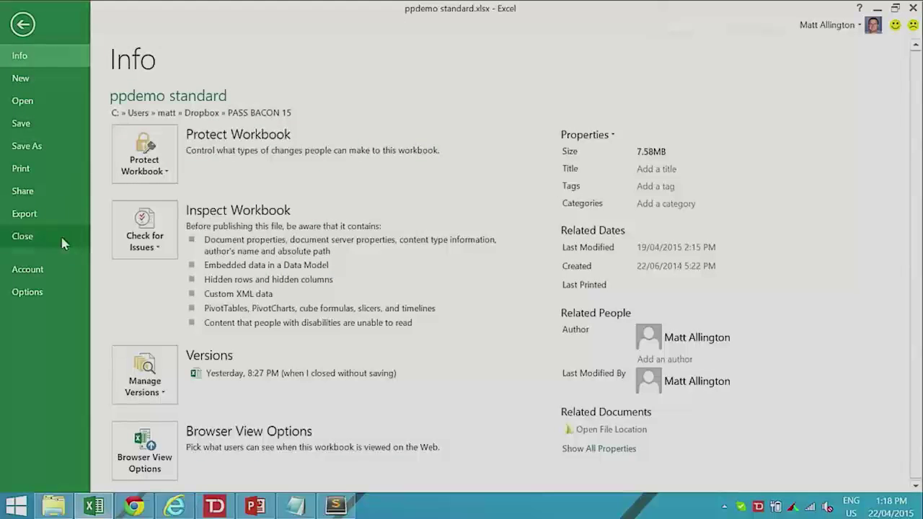
click(63, 266)
click(46, 285)
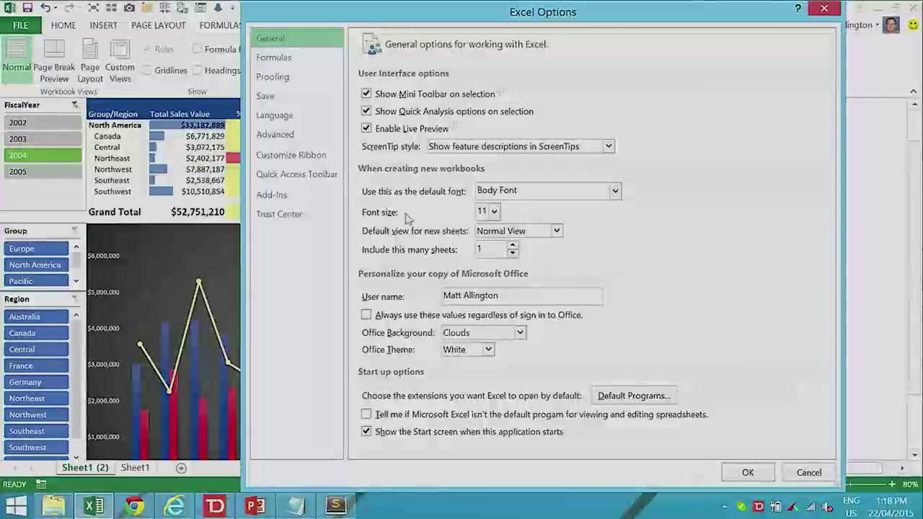
click(303, 136)
scroll(495, 228, down, 5)
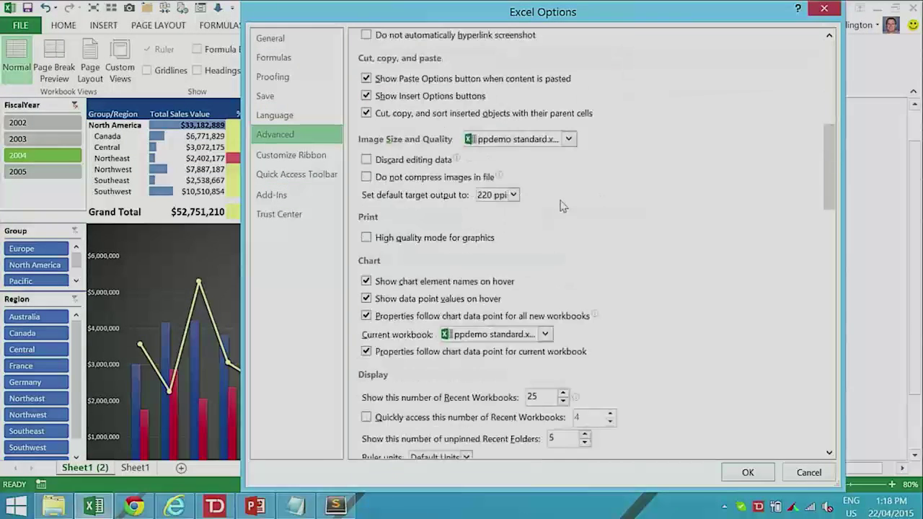
scroll(447, 288, down, 1)
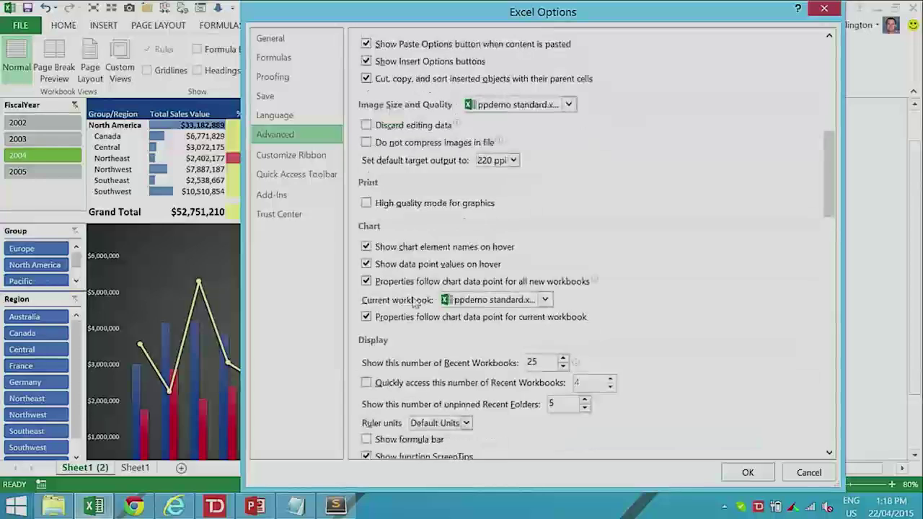
scroll(405, 302, down, 1)
scroll(408, 307, down, 3)
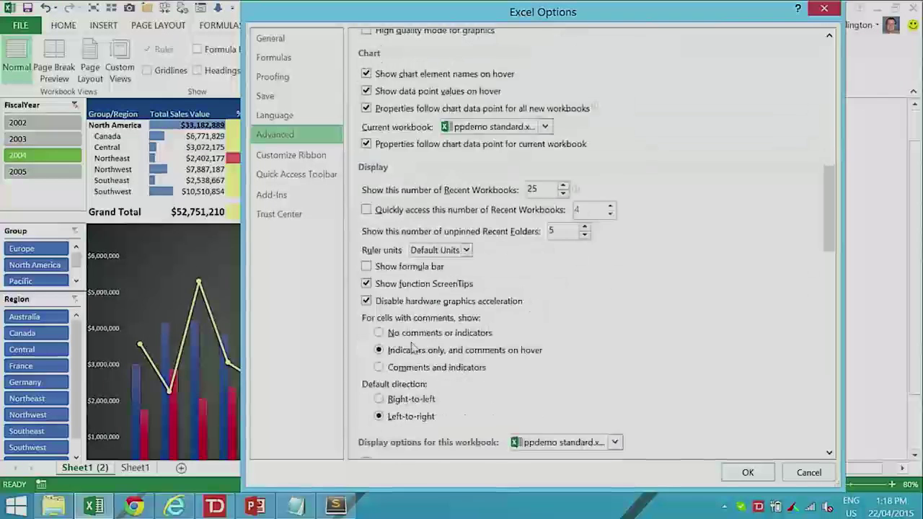
scroll(417, 332, up, 3)
scroll(417, 332, up, 3)
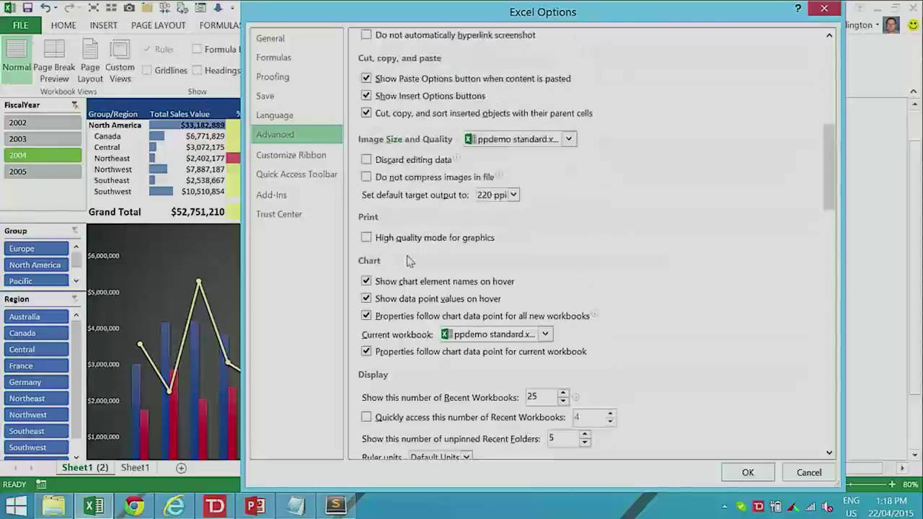
scroll(405, 114, up, 4)
scroll(408, 118, down, 3)
scroll(409, 122, down, 5)
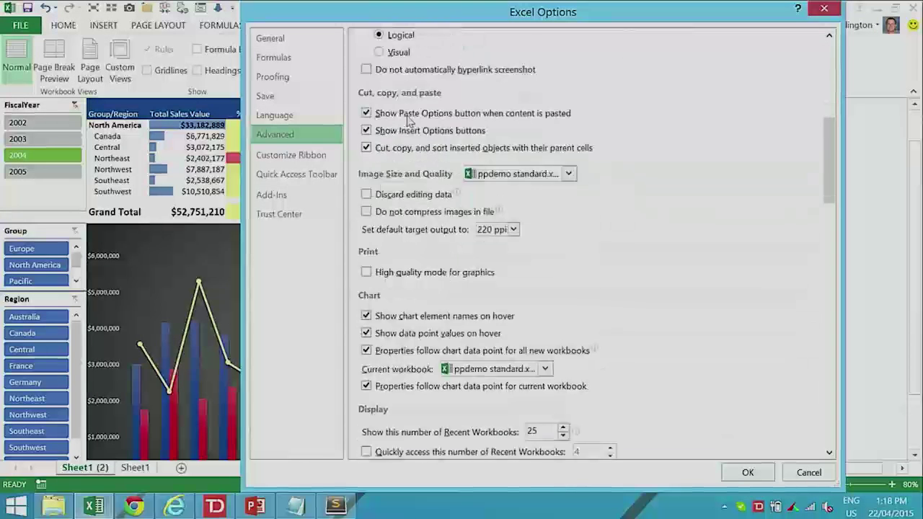
scroll(408, 124, down, 4)
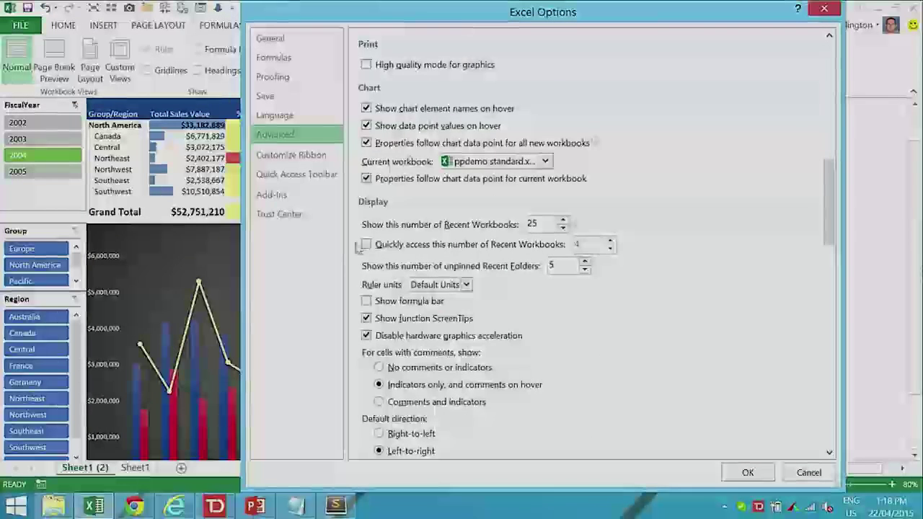
scroll(375, 249, down, 1)
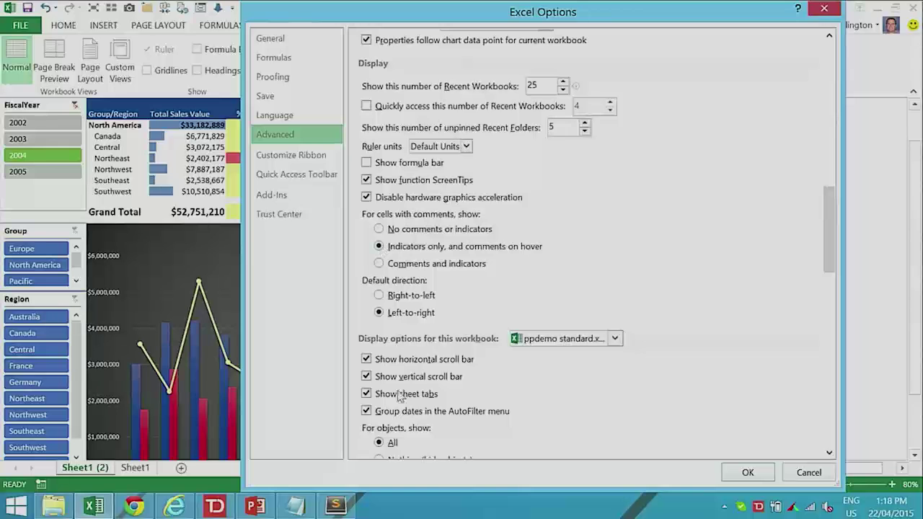
click(366, 395)
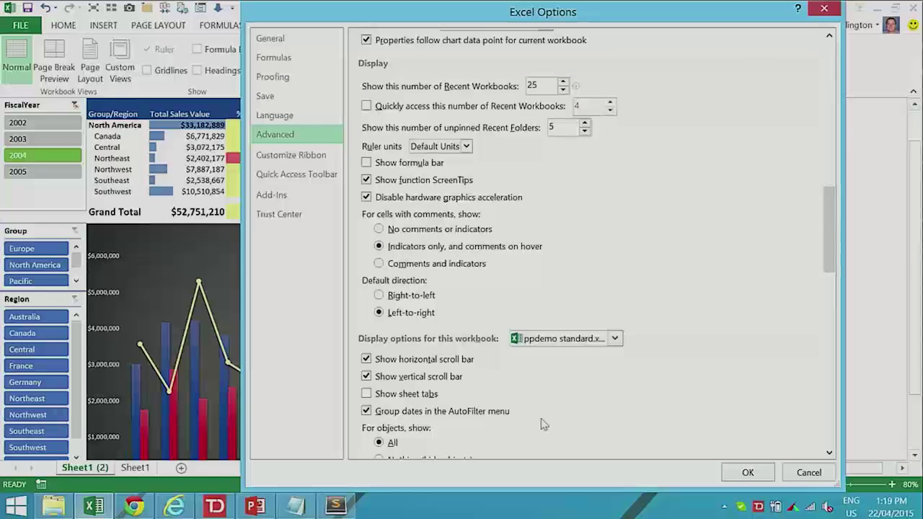
click(748, 473)
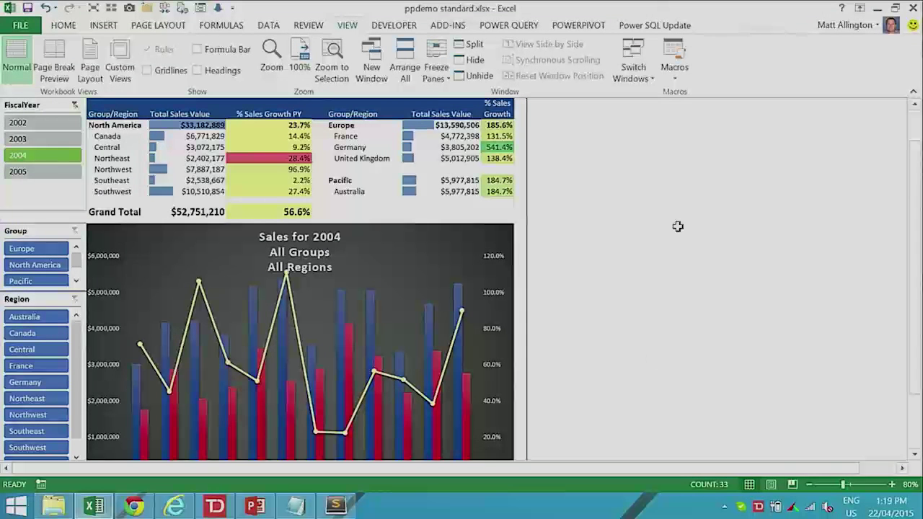
- Show the worksheet's formula bar, headings and gridlines again
click(197, 49)
click(197, 70)
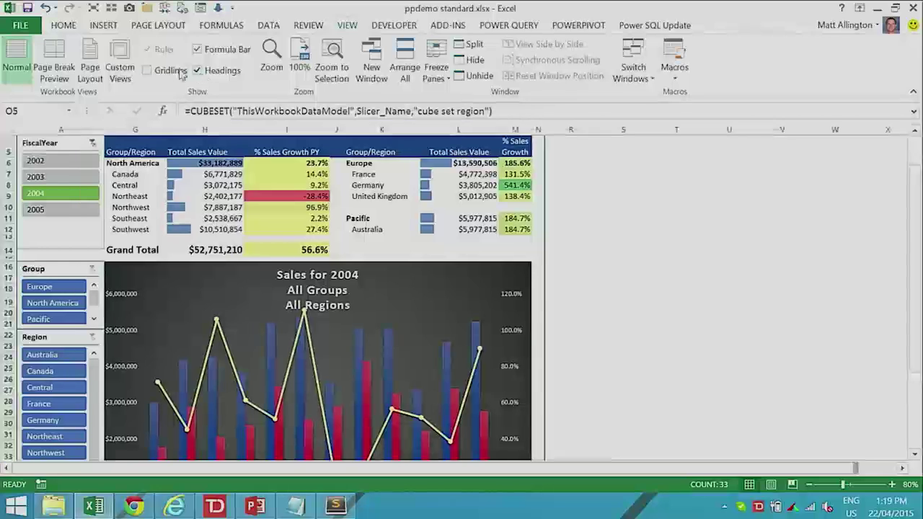
click(147, 70)
- Turn the sheet tabs back on in the advanced display options for ppdemo standard.xlsx
click(22, 25)
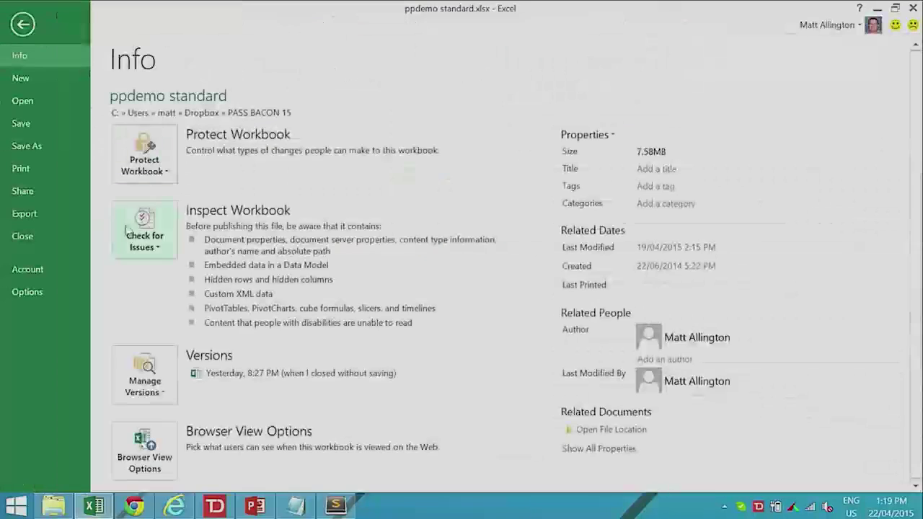
click(39, 291)
click(274, 134)
scroll(447, 303, down, 10)
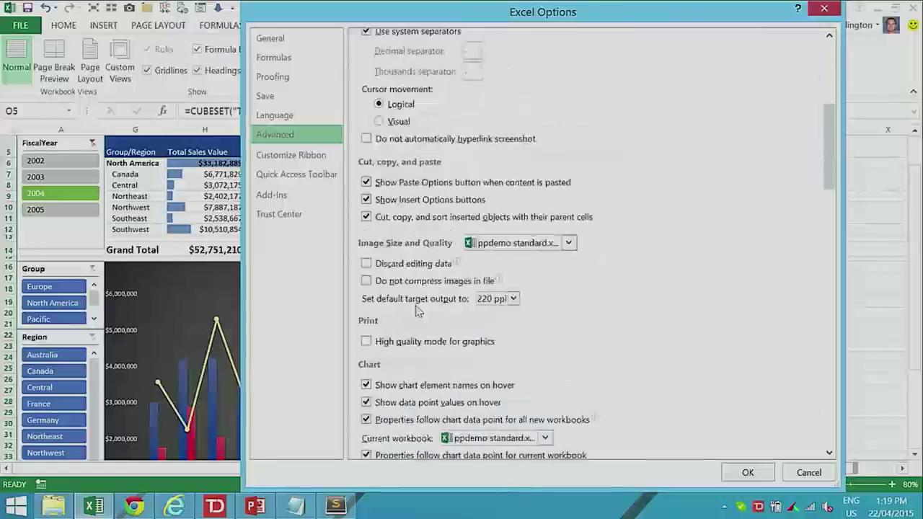
scroll(408, 317, down, 6)
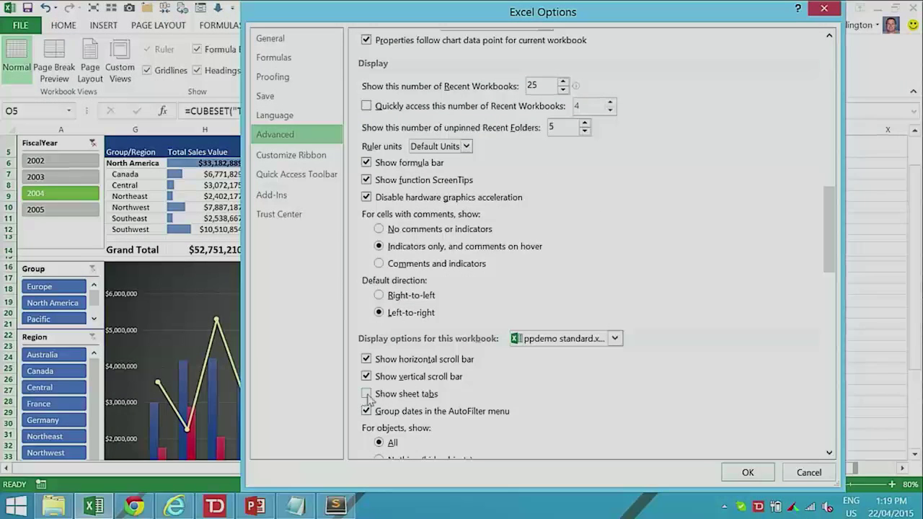
click(366, 394)
click(748, 473)
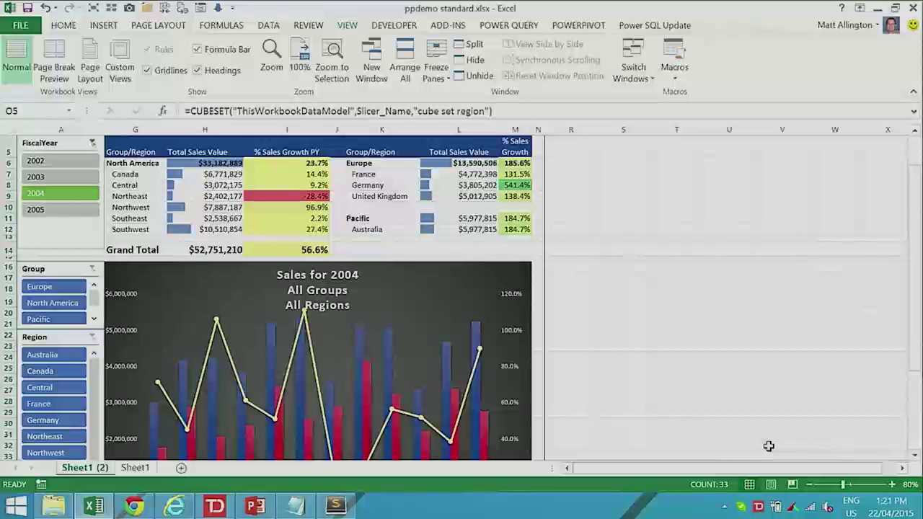
- Open screen sizing page.xlsx from the PASS BACON 15 folder and examine its coloured sizing grid, selecting the second block
click(64, 504)
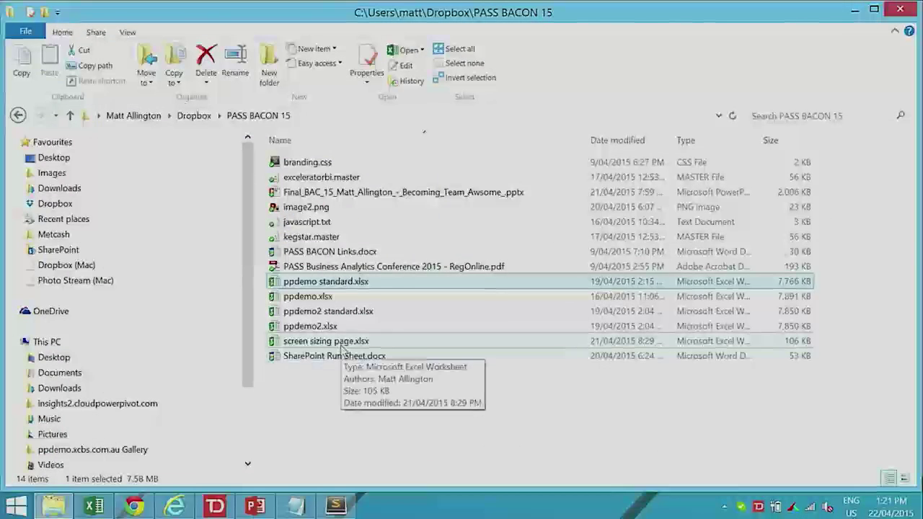
double_click(342, 349)
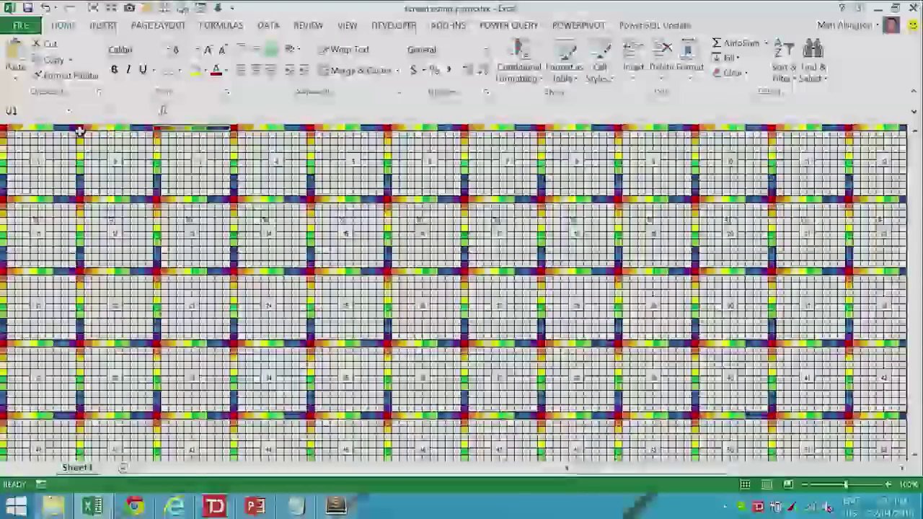
drag(82, 131, 157, 199)
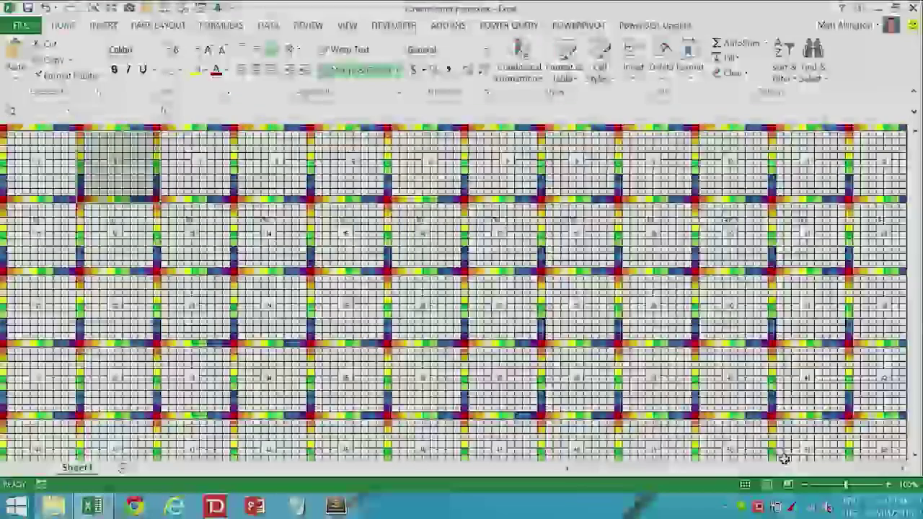
scroll(705, 429, down, 3)
scroll(705, 429, right, 2)
scroll(784, 416, down, 3)
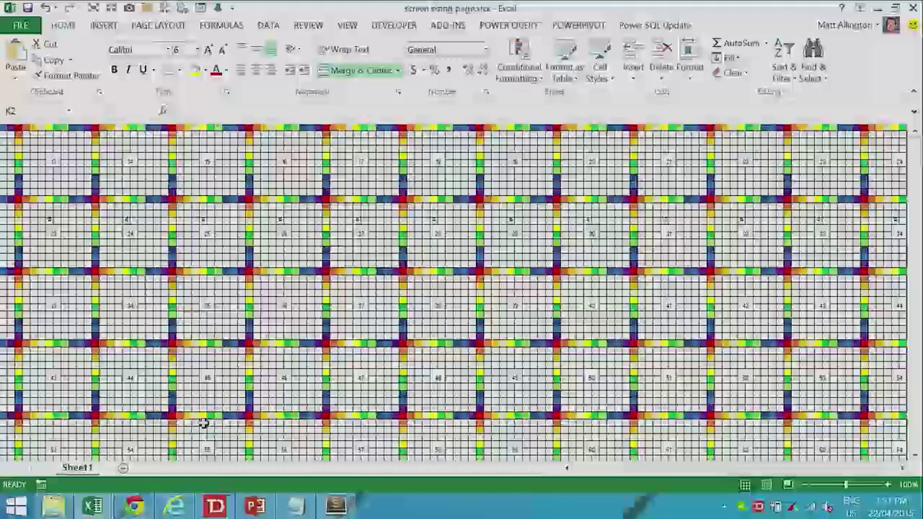
- Return to ppdemo standard.xlsx and hide all columns from R to the last column of the sheet
key(alt+Tab)
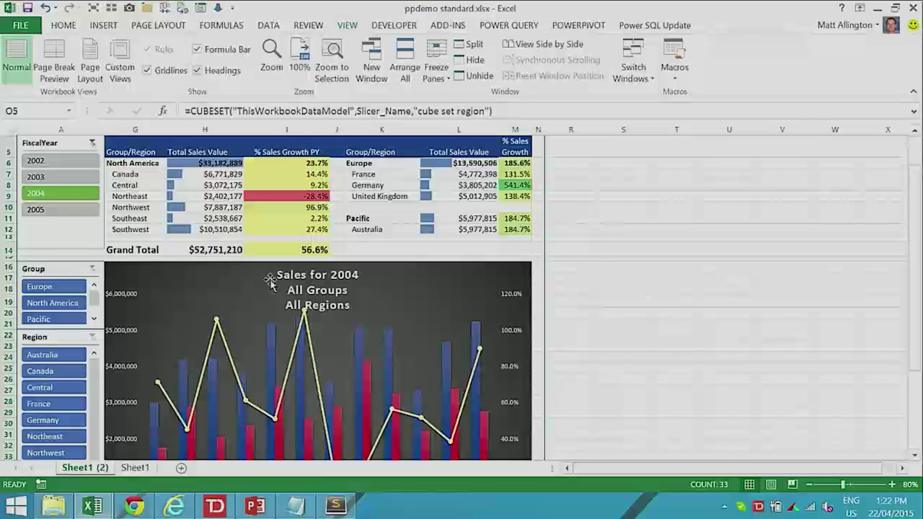
drag(115, 163, 499, 243)
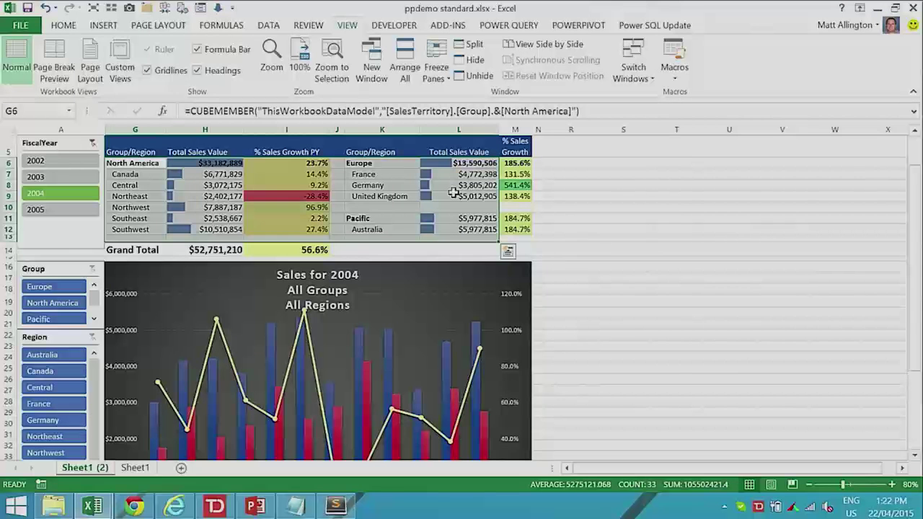
click(601, 252)
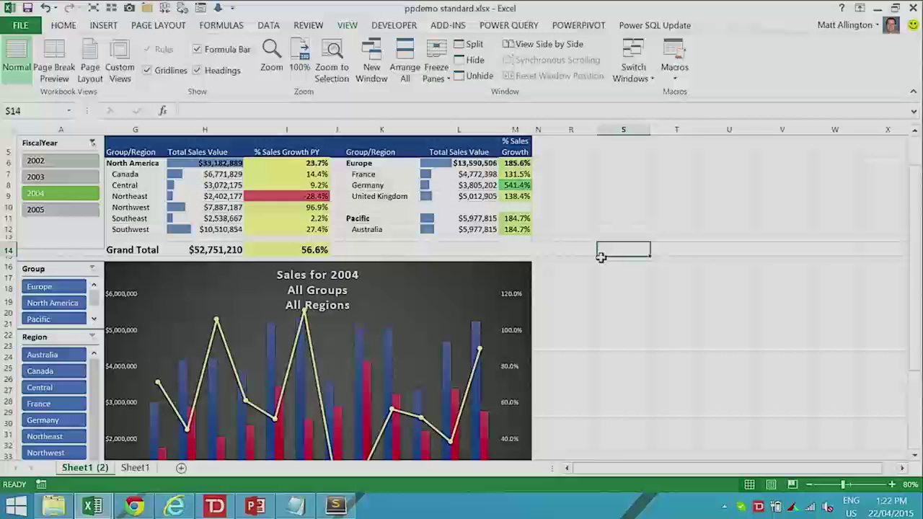
click(571, 139)
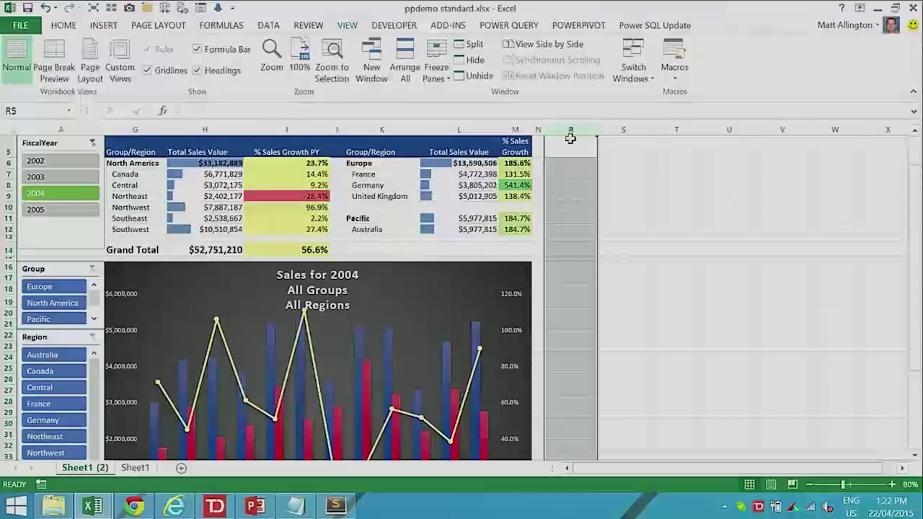
key(ctrl+shift+Right)
right_click(569, 137)
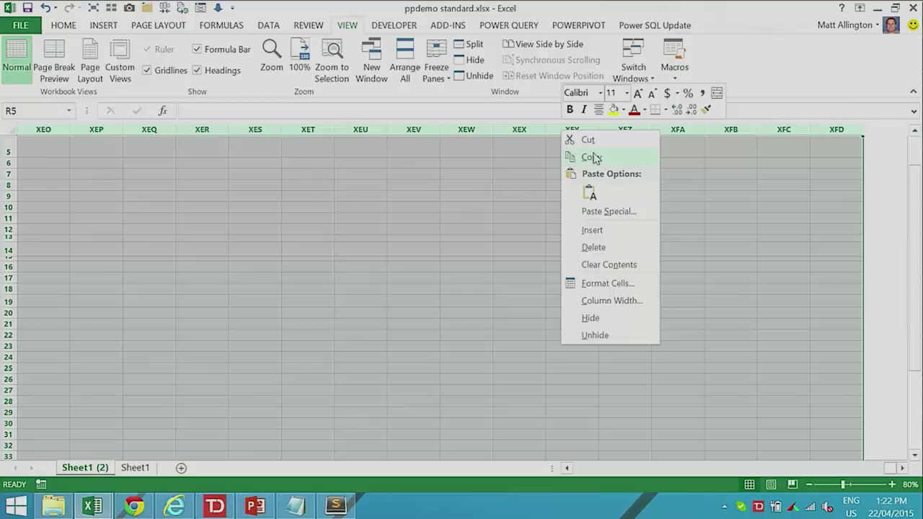
click(605, 318)
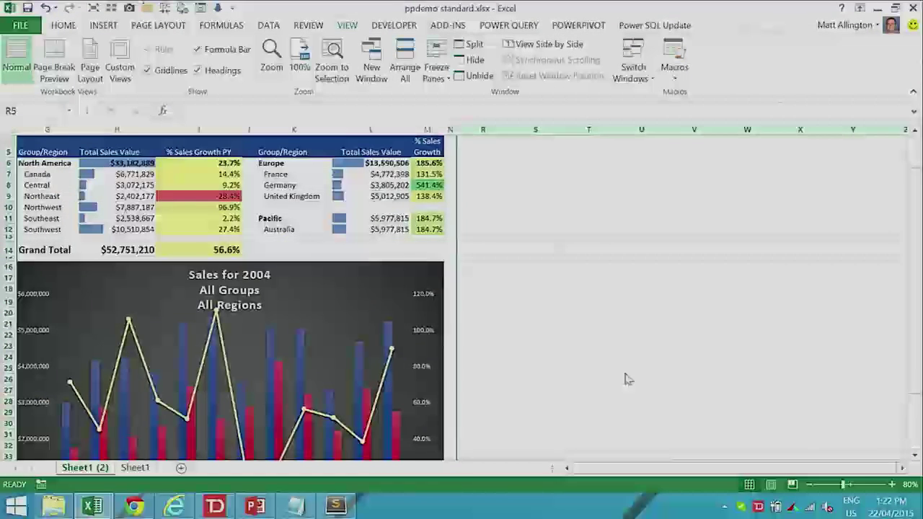
- Hide all rows below the chart, from row 42 to the last row of the sheet
scroll(73, 378, down, 5)
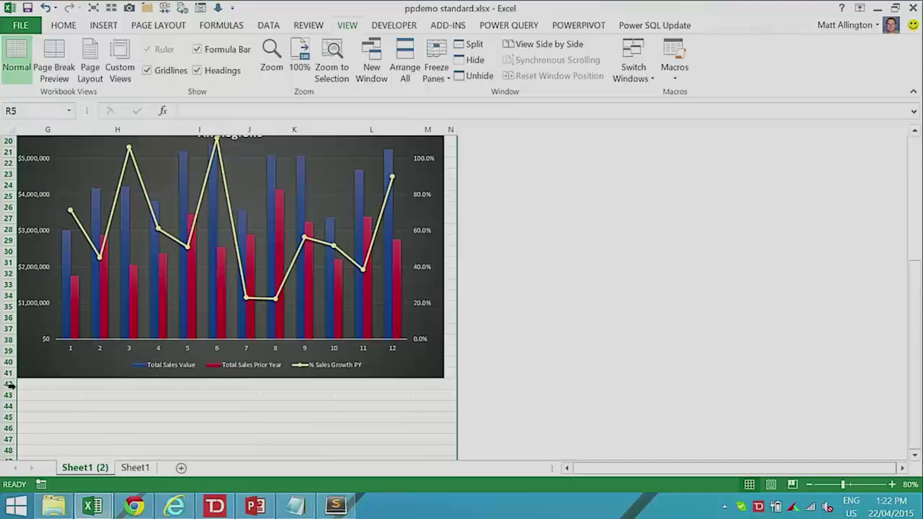
click(9, 385)
key(ctrl+shift+Down)
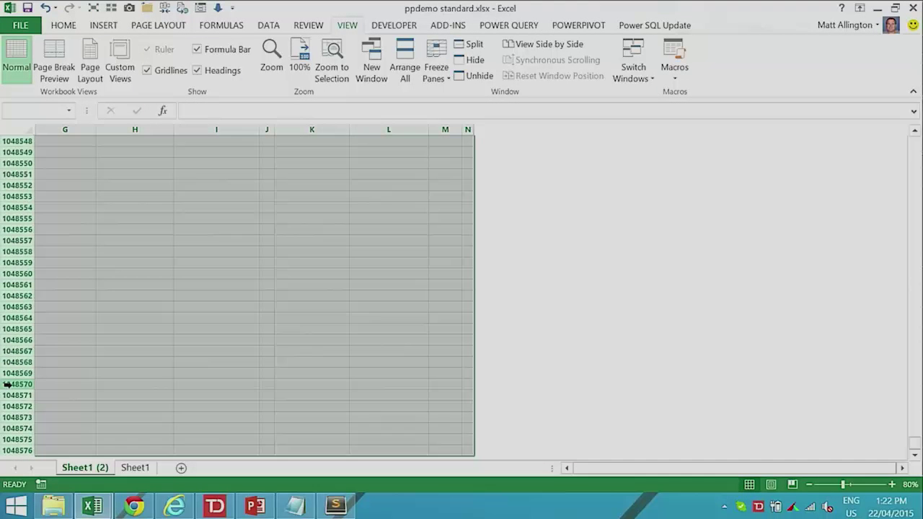
right_click(10, 239)
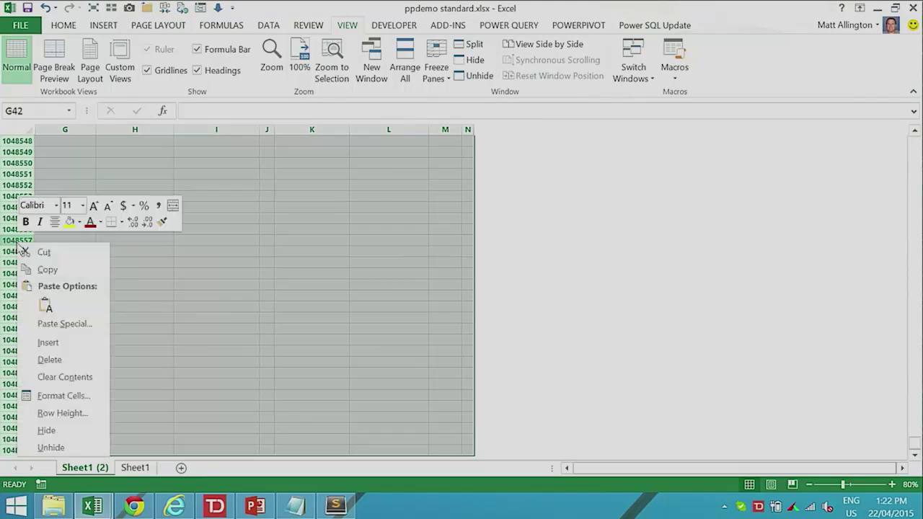
click(47, 430)
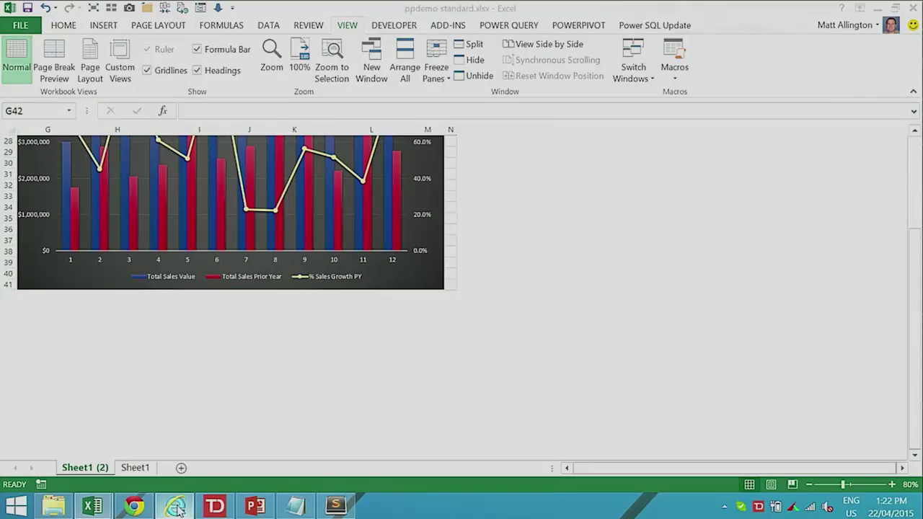
- Switch to Internet Explorer and open the ppdemo standard workbook from the bookmarked Generic Site's PowerPivot Gallery
click(175, 506)
click(842, 63)
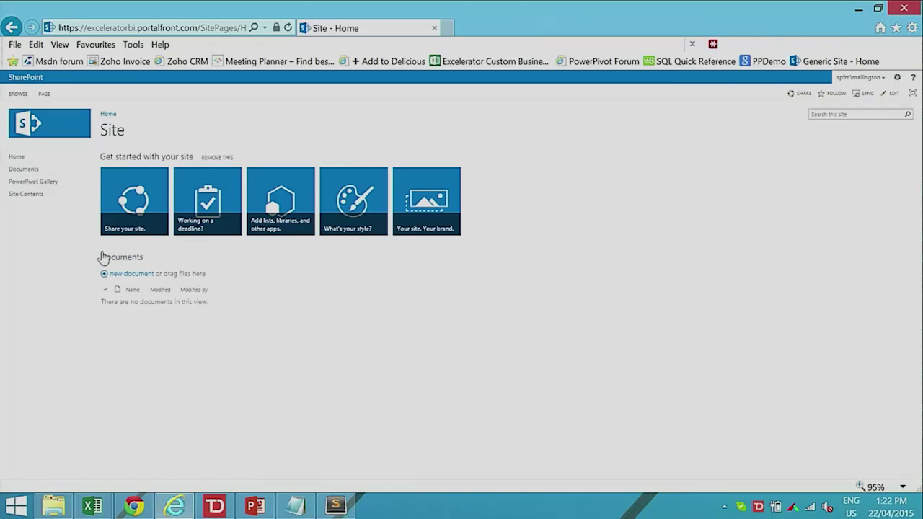
click(29, 182)
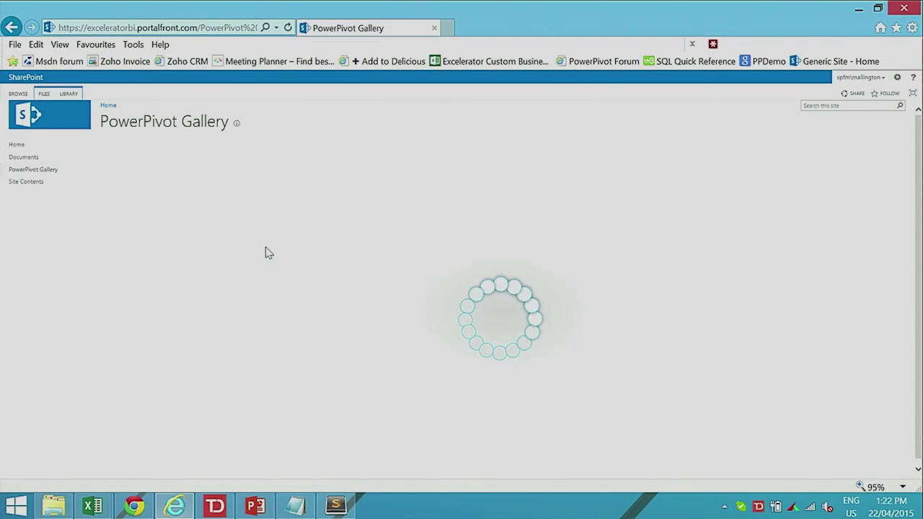
click(214, 237)
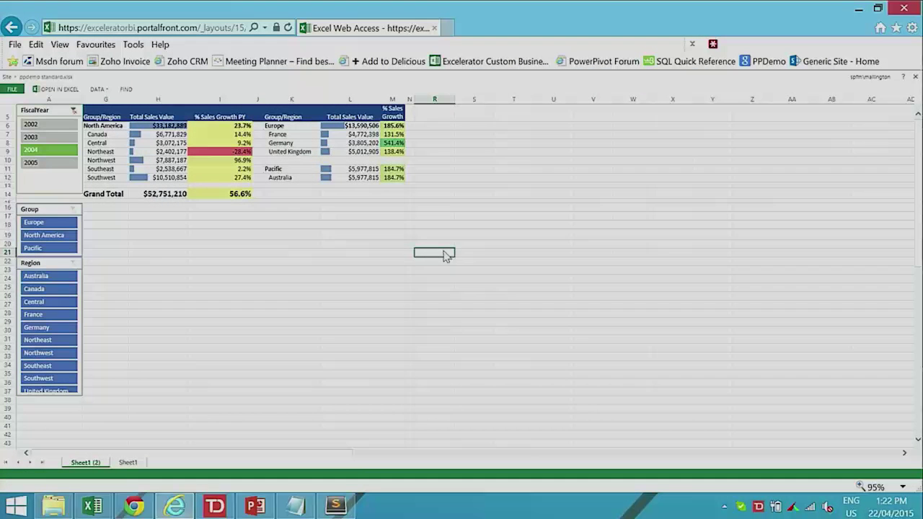
- Examine the unused columns and rows beyond the dashboard in the browser view of the workbook
key(Right)
key(Right)
key(Right)
key(Right)
key(Right)
key(Right)
key(Right)
key(Right)
key(Right)
key(Right)
key(Right)
key(Right)
key(Right)
key(Right)
key(Right)
key(Right)
key(Right)
key(Right)
key(Right)
key(Right)
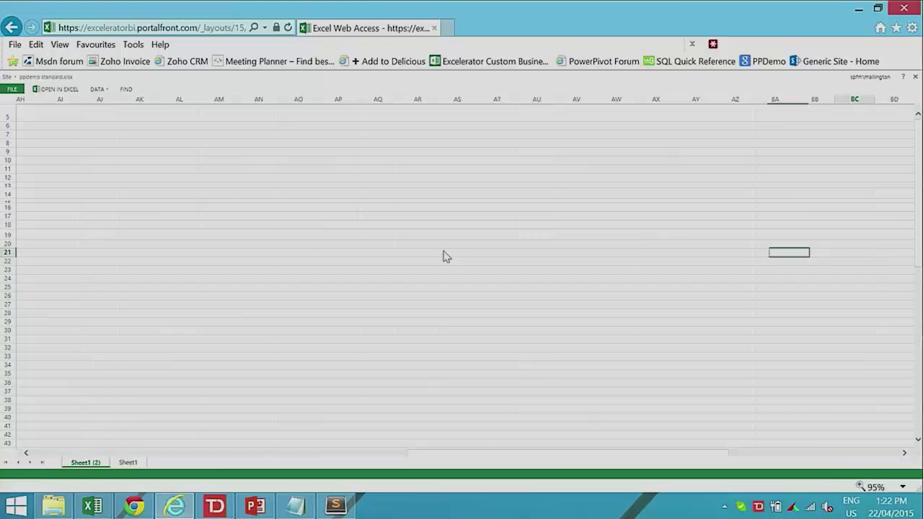
scroll(424, 272, down, 5)
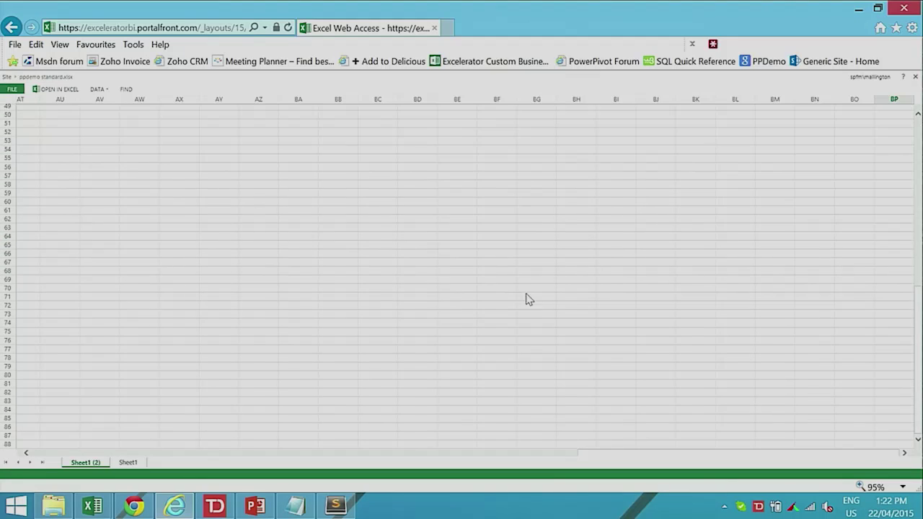
- Examine the empty cells in the browser view, and return to ppdemo standard.xlsx in Excel to view its trimmed dashboard
click(574, 301)
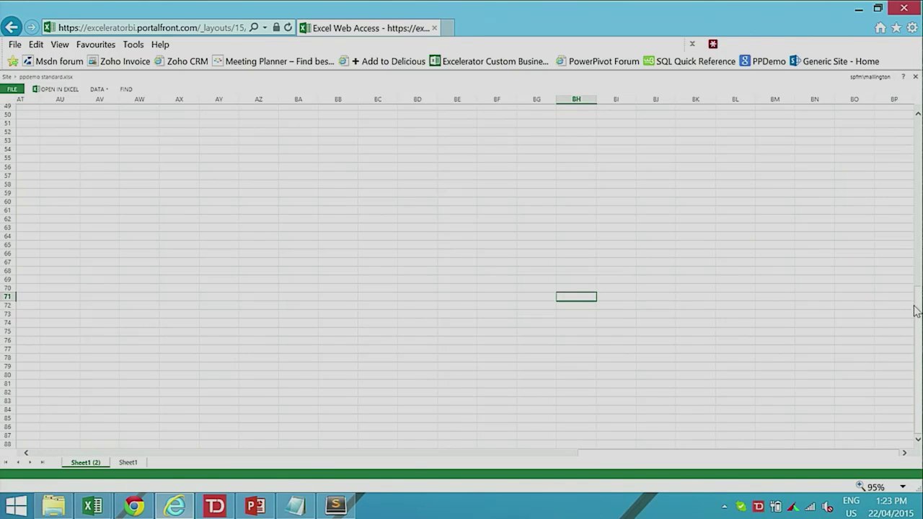
click(917, 170)
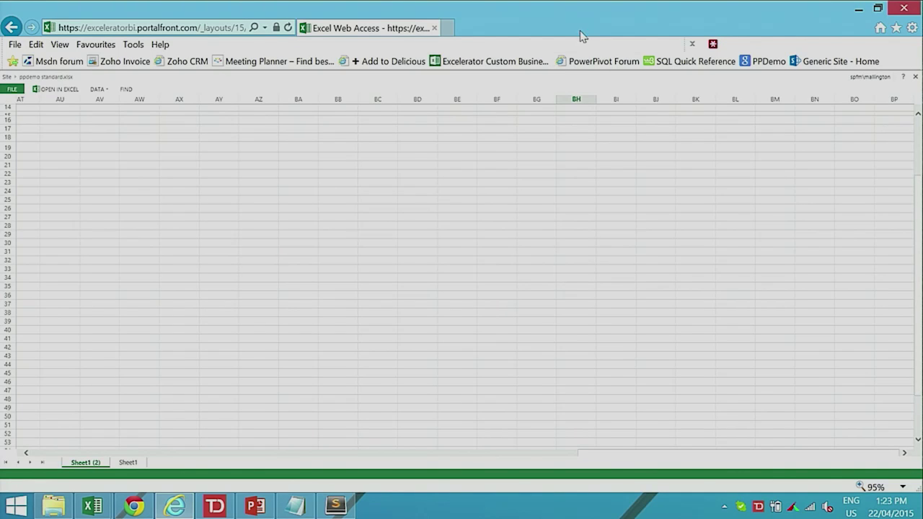
click(859, 10)
scroll(412, 377, up, 5)
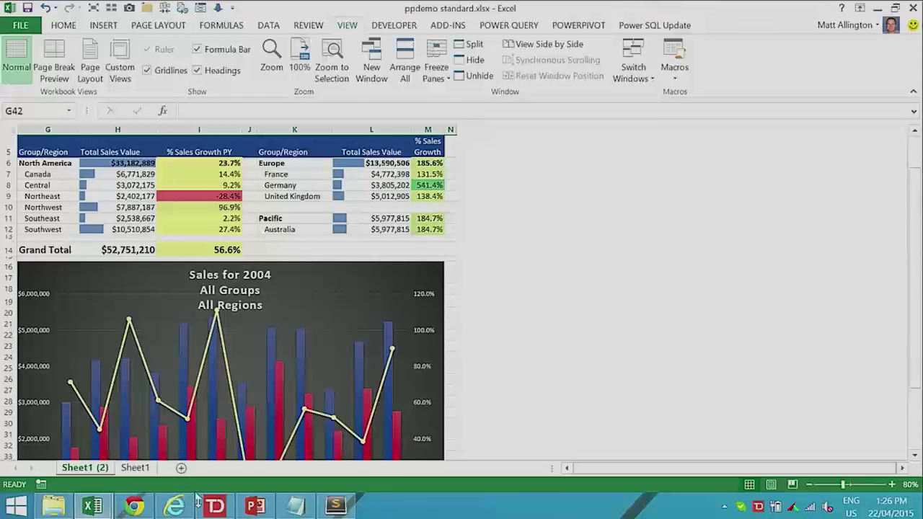
- Switch to Internet Explorer, return to the generic site's PowerPivot Gallery and open that site's Site Collection Features
click(176, 505)
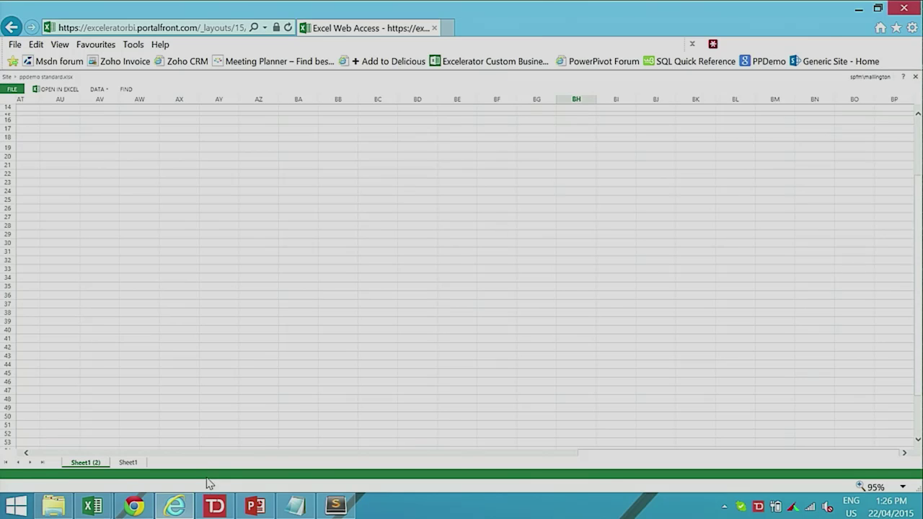
click(6, 76)
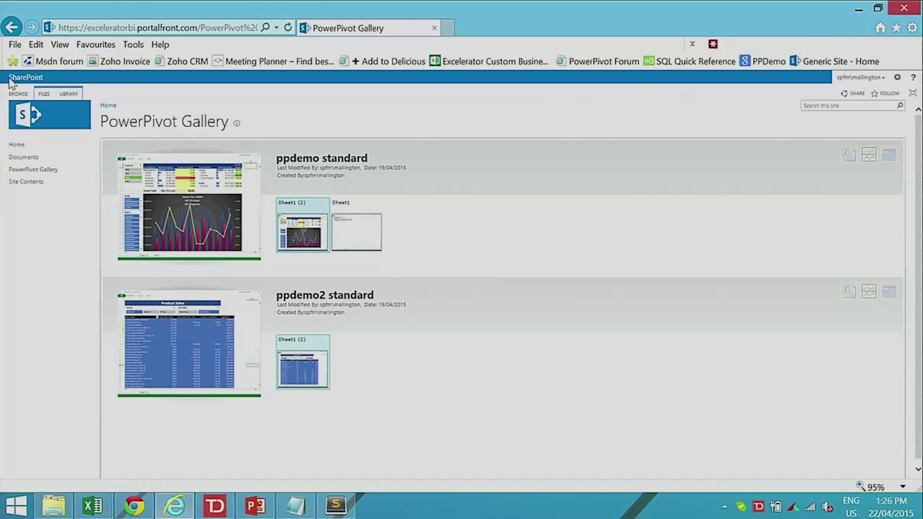
click(897, 77)
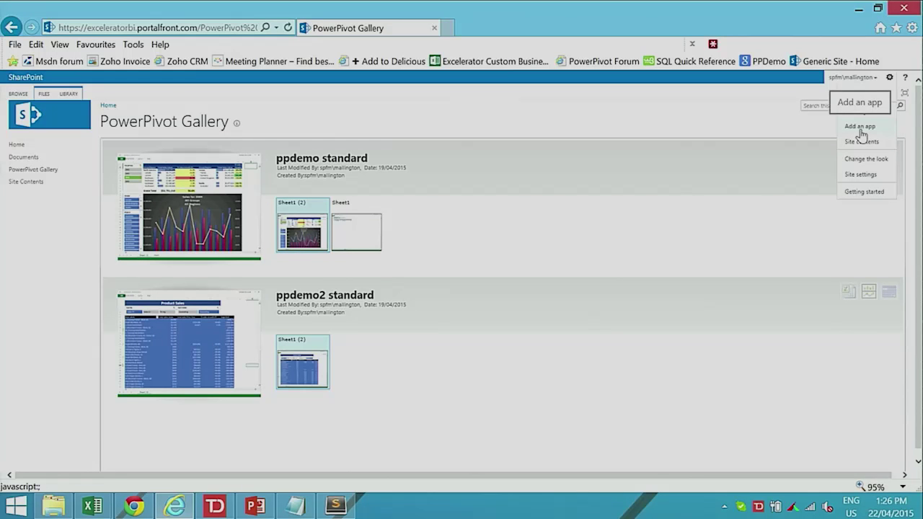
click(860, 174)
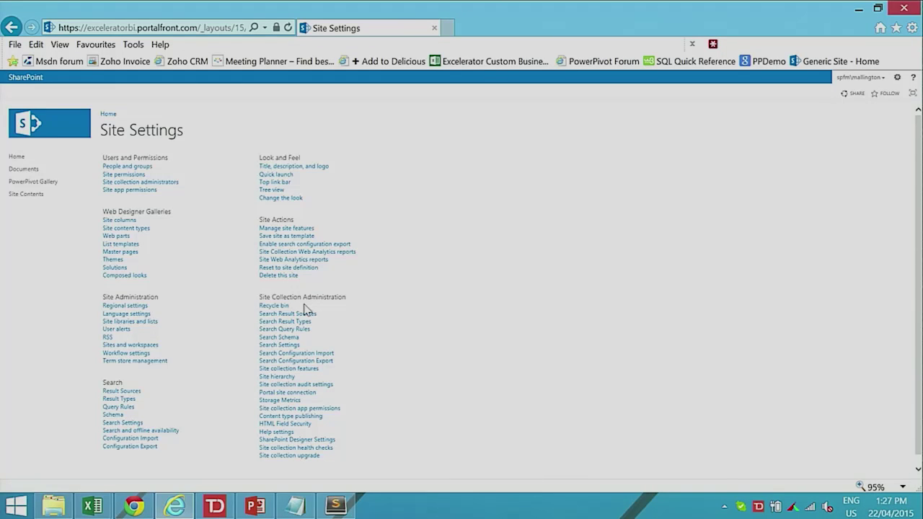
click(307, 372)
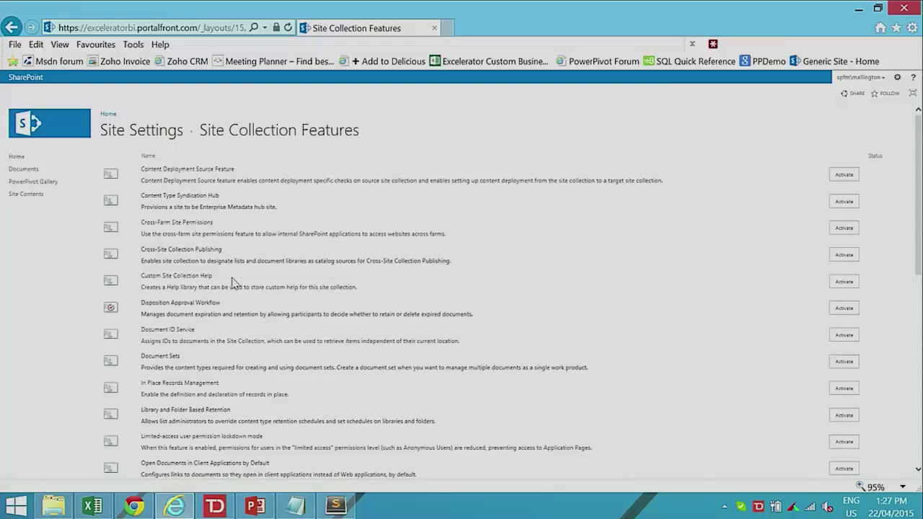
- Review the generic site's collection features, checking which PowerPivot, Enterprise and Publishing Infrastructure features are active
scroll(229, 283, down, 2)
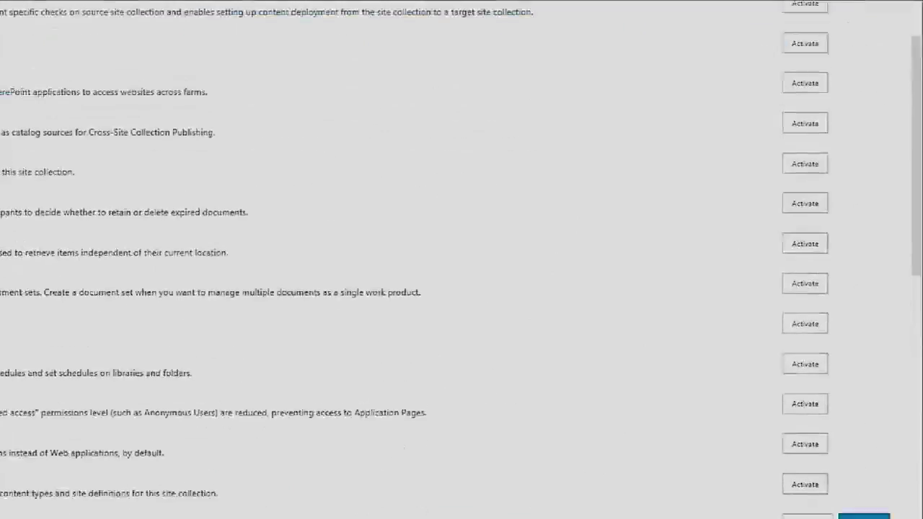
scroll(629, 491, down, 5)
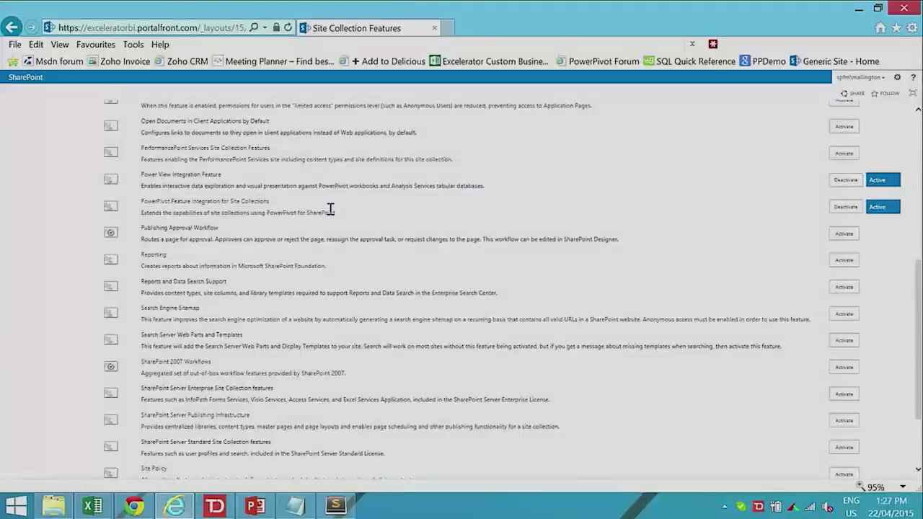
scroll(325, 216, down, 3)
scroll(326, 219, up, 8)
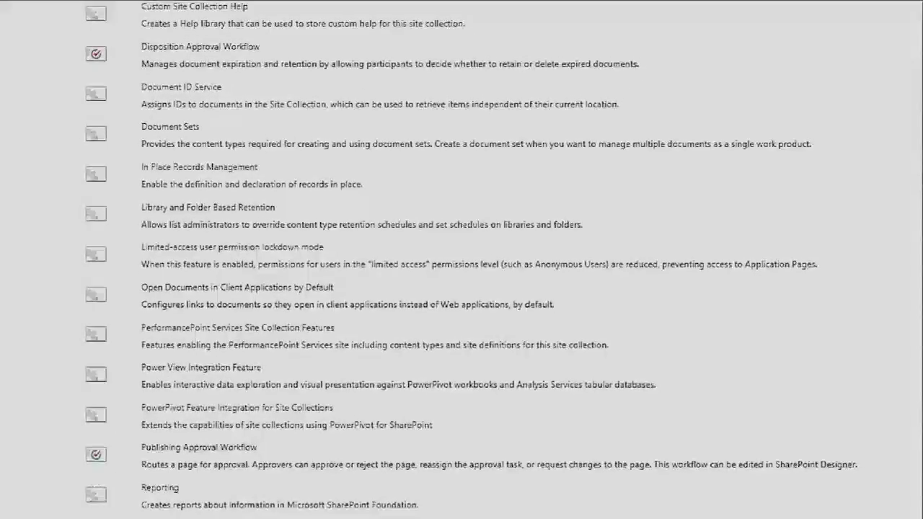
scroll(566, 306, down, 5)
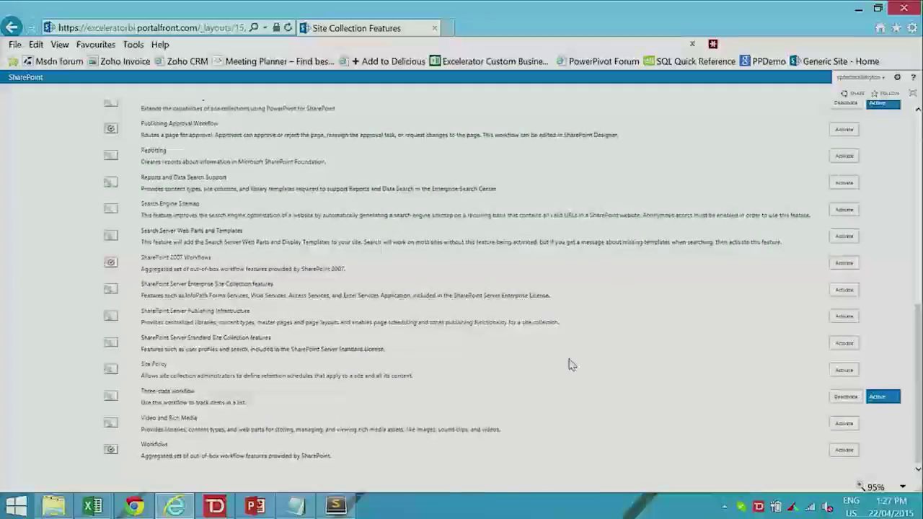
scroll(558, 357, up, 4)
scroll(556, 353, down, 1)
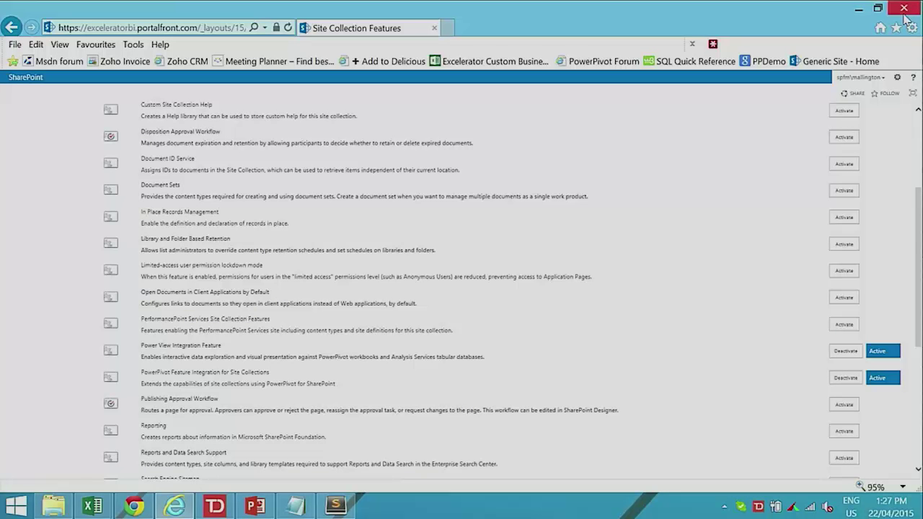
- Open the bookmarked PPDemo site's Site Collection Features and review which features are active there
click(758, 62)
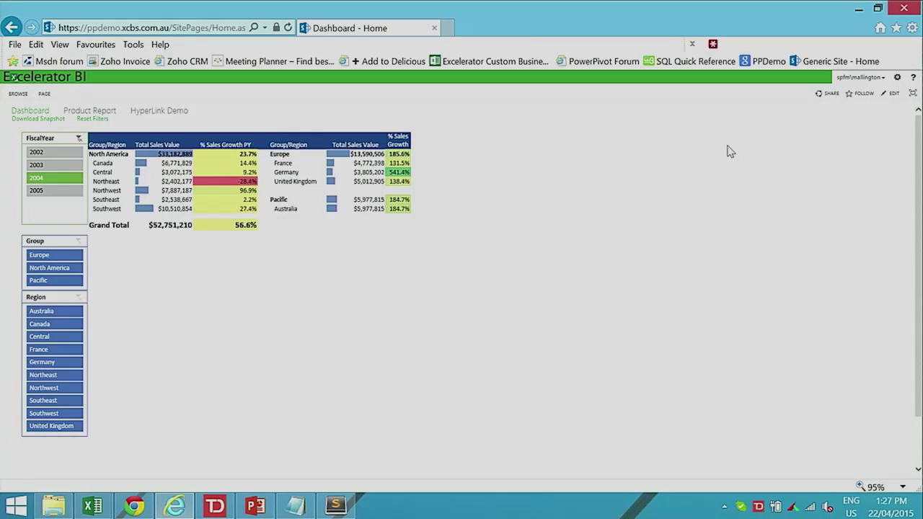
click(897, 78)
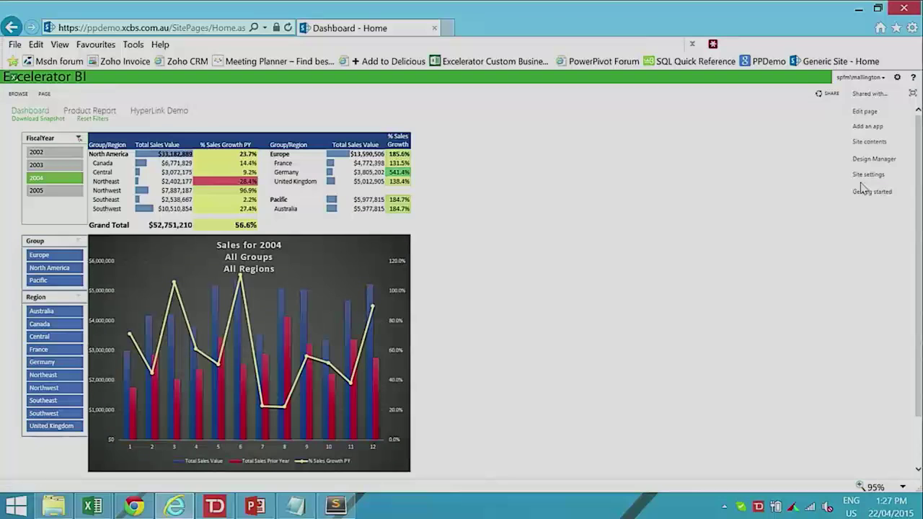
click(867, 175)
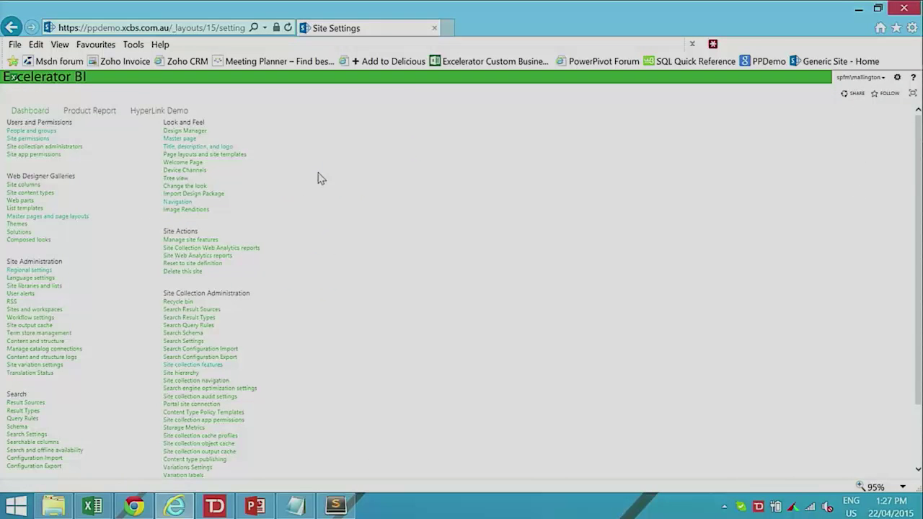
click(208, 367)
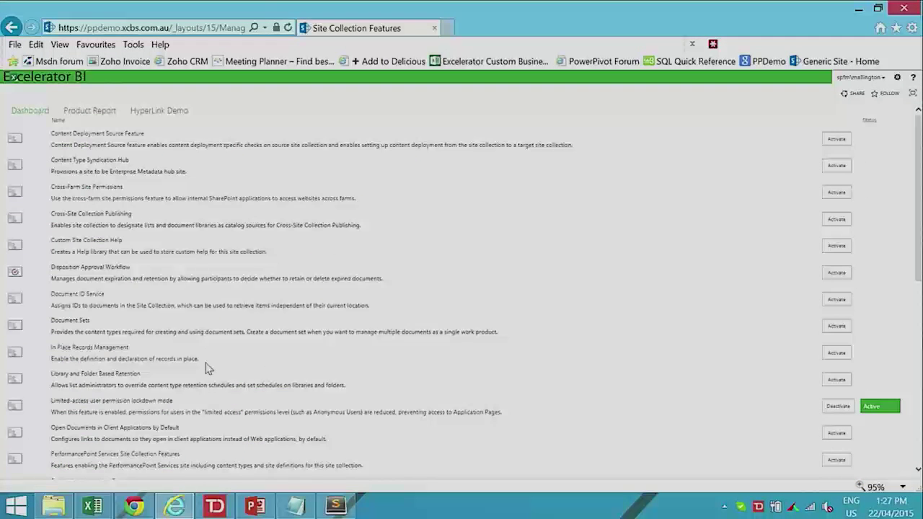
scroll(296, 362, down, 4)
scroll(296, 362, down, 2)
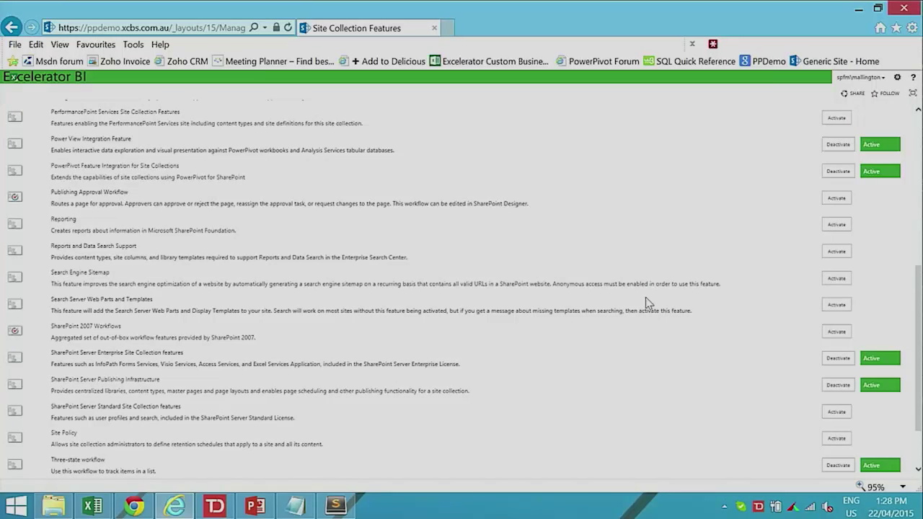
- Return to the PPDemo Site Settings, switch to Sublime Text and enlarge the text of branding.css to examine its hiding rules
click(896, 77)
click(889, 175)
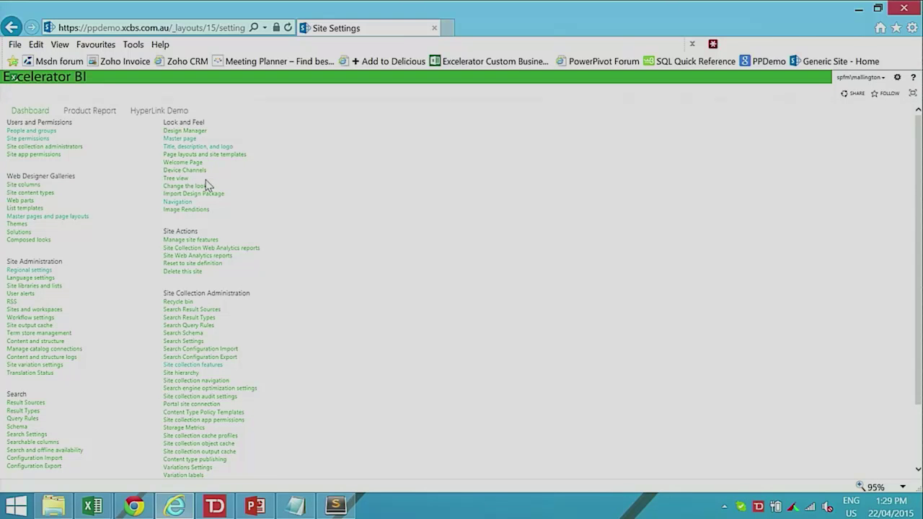
click(335, 504)
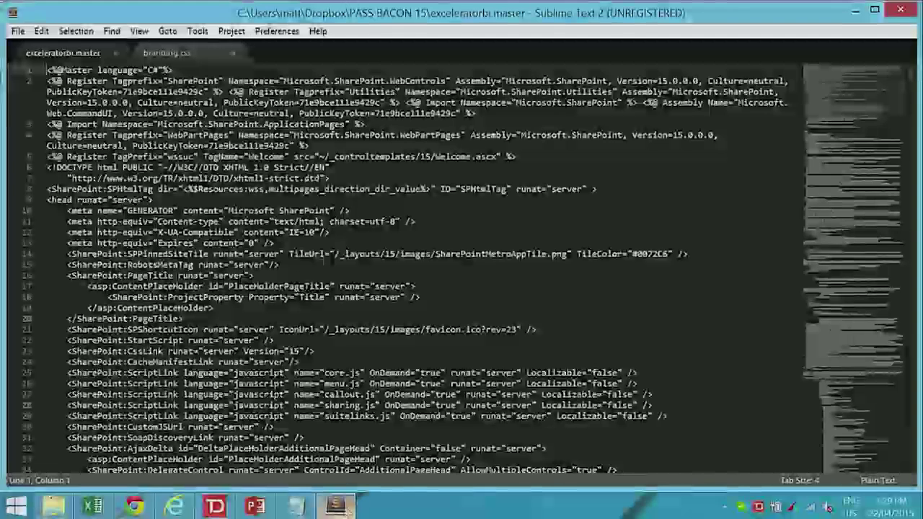
click(182, 54)
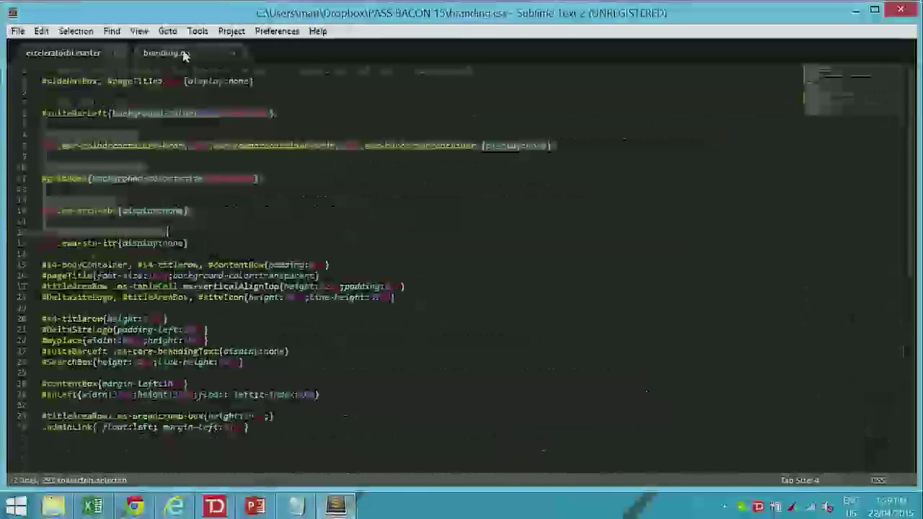
key(ctrl+equal)
key(ctrl+equal)
key(ctrl+equal)
key(ctrl+equal)
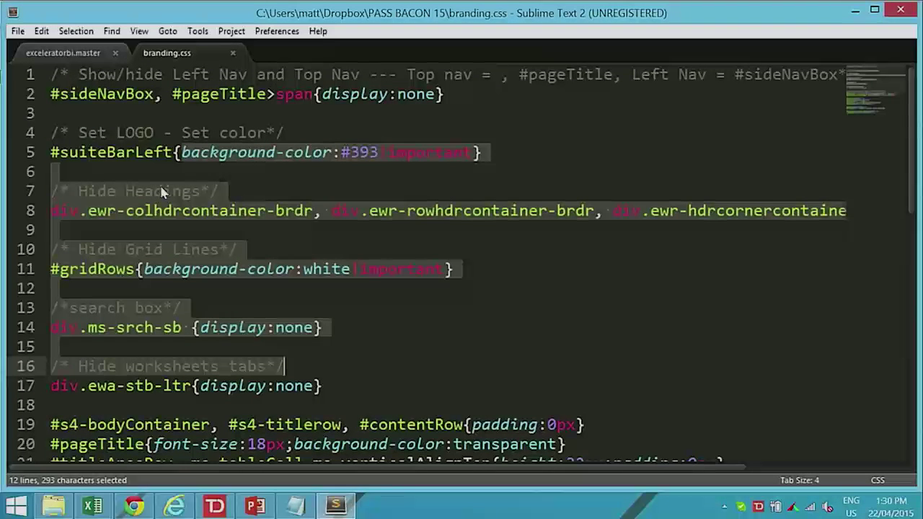
- Switch to Internet Explorer, set the PPDemo site's system master page to seattle and view the Dashboard page with it
click(174, 505)
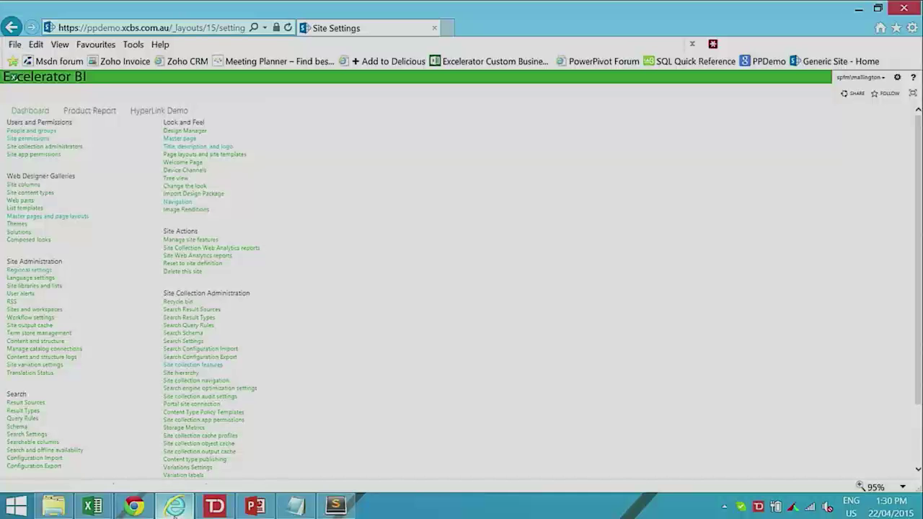
click(187, 142)
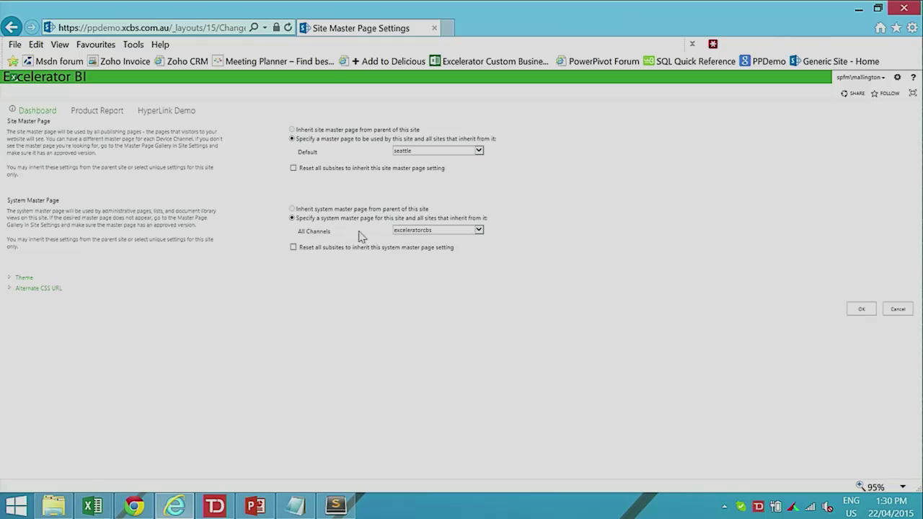
click(449, 230)
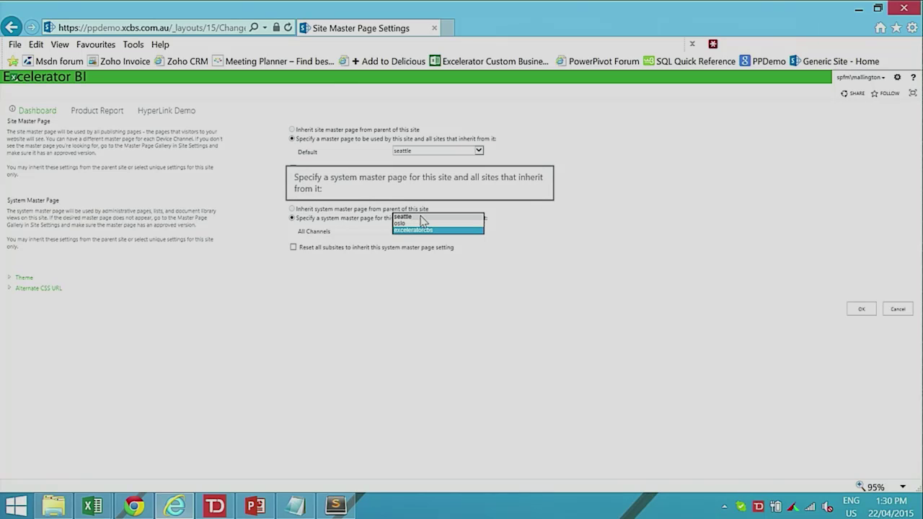
click(421, 217)
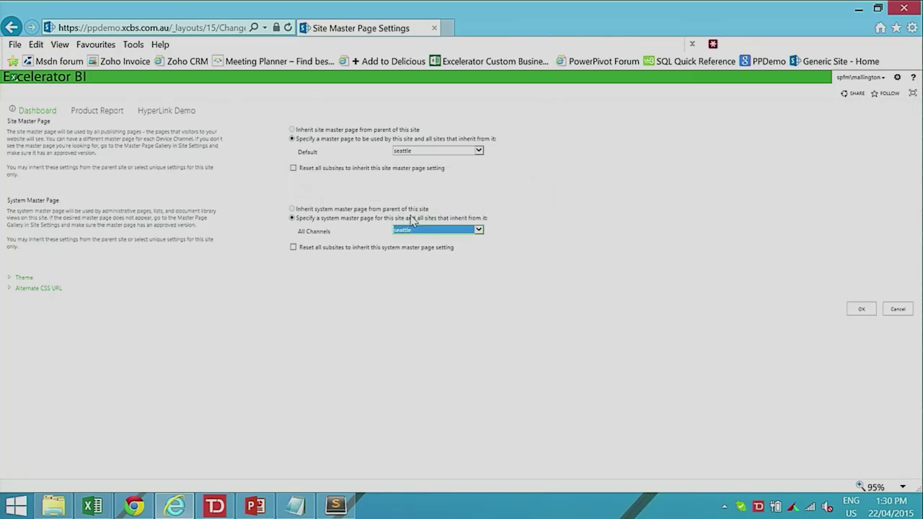
click(862, 308)
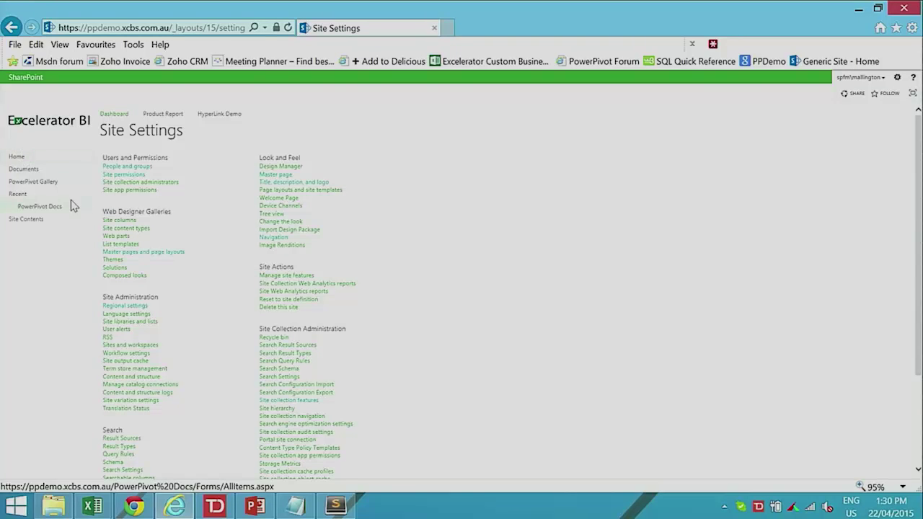
click(113, 115)
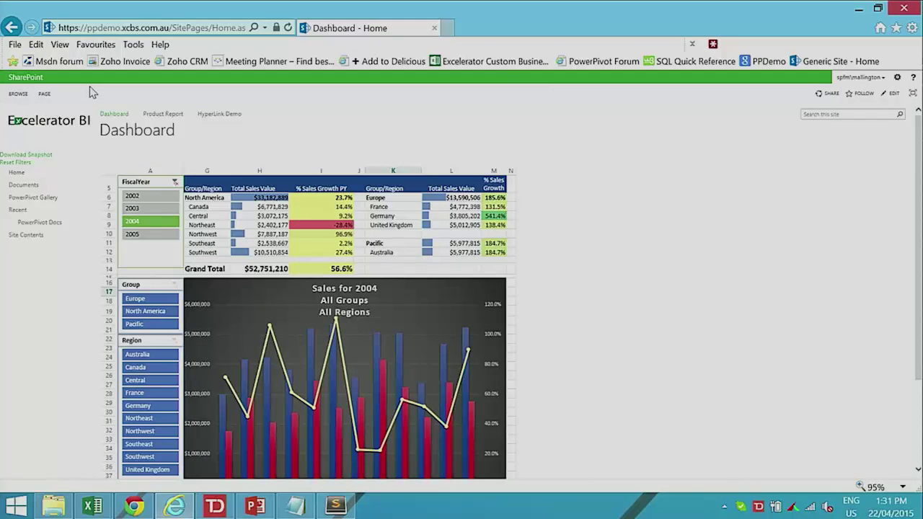
click(11, 27)
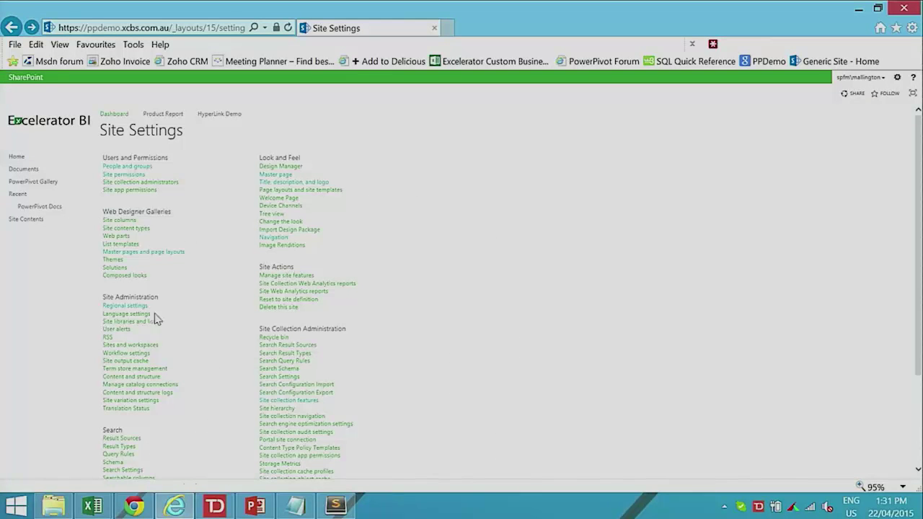
- Open the Master Page Gallery from Site Settings and look at its file upload commands
click(137, 252)
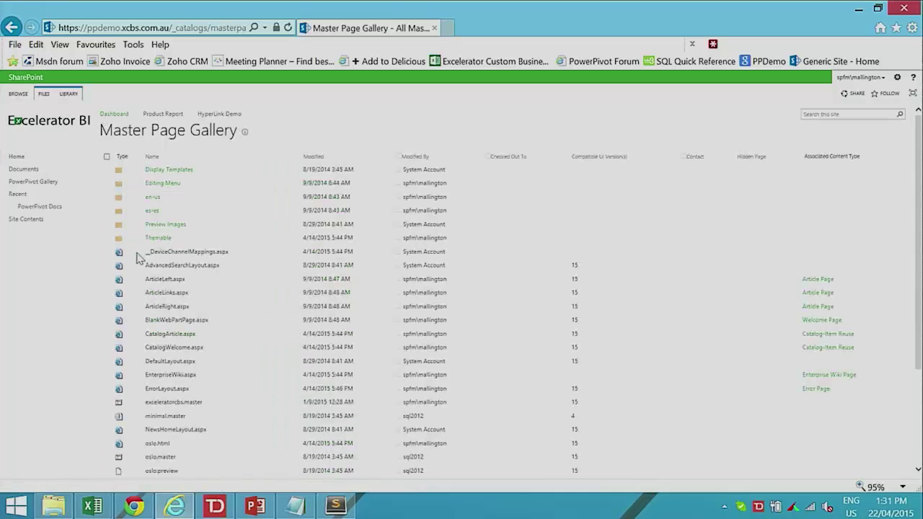
click(44, 94)
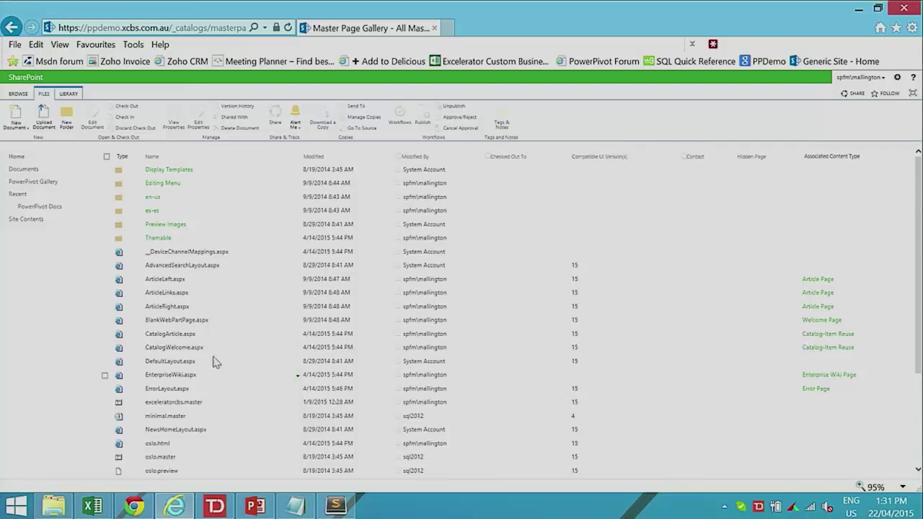
click(10, 29)
- Set the PPDemo site's system master page to exceleratorcbs and apply the change
click(282, 174)
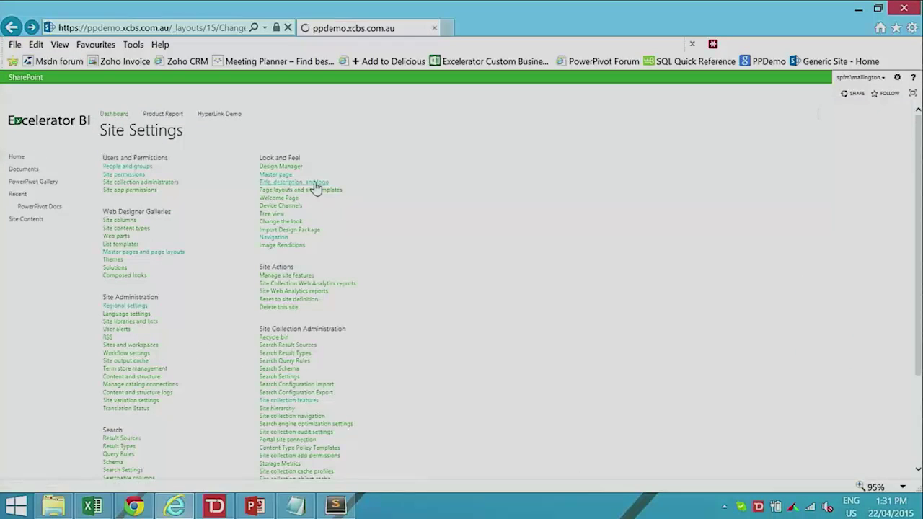
click(530, 267)
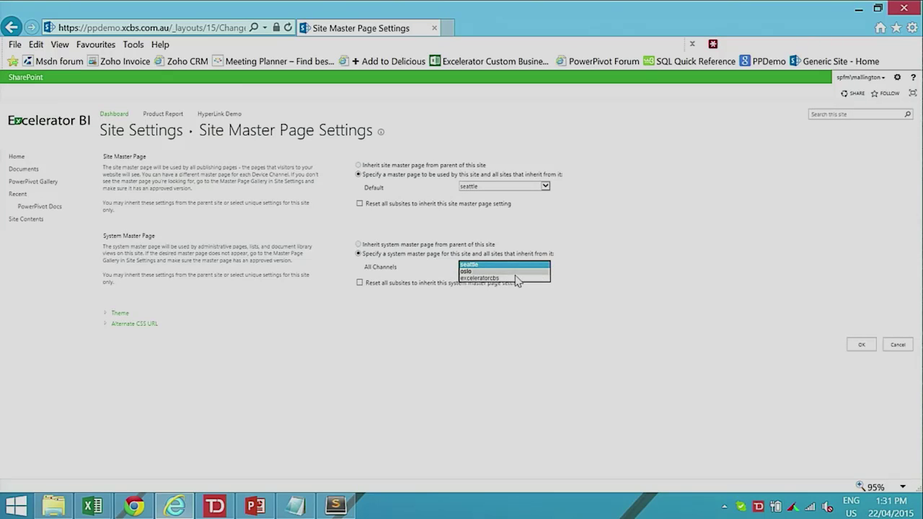
click(516, 279)
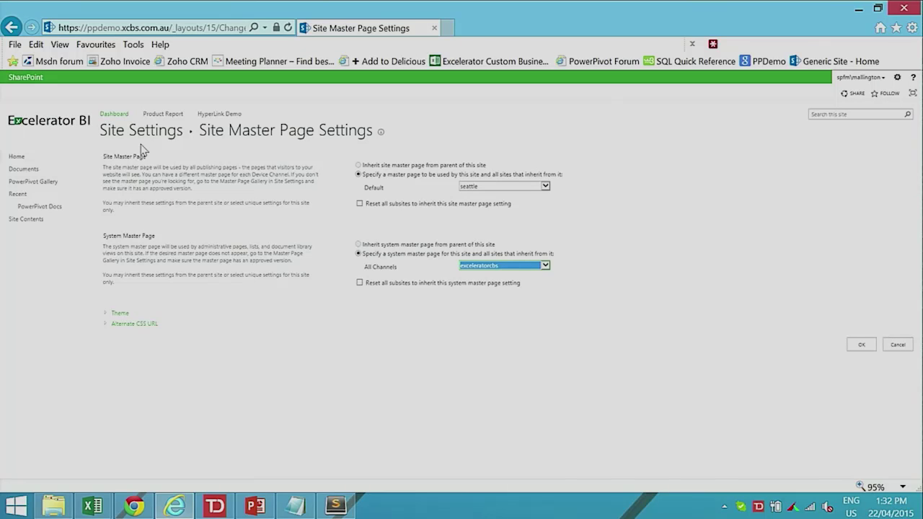
click(857, 352)
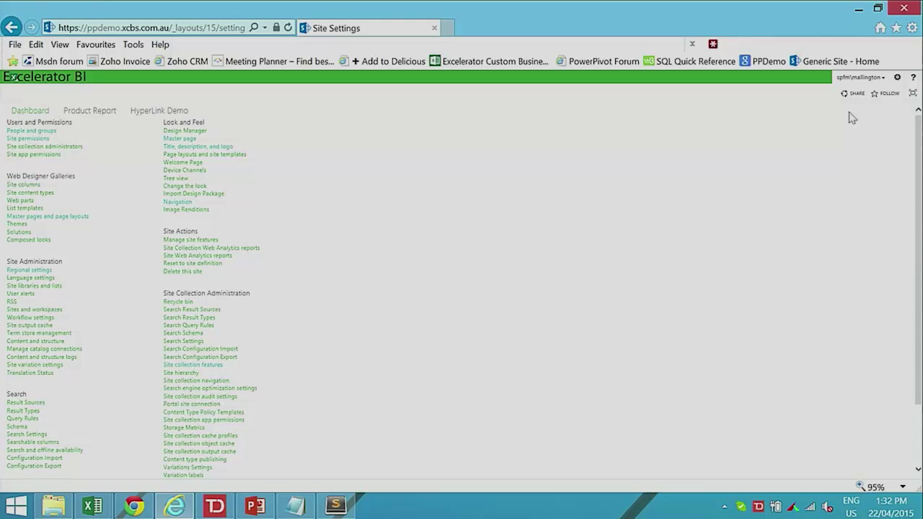
- Open the PPDemo site contents and look through the files in the Documents library
click(896, 79)
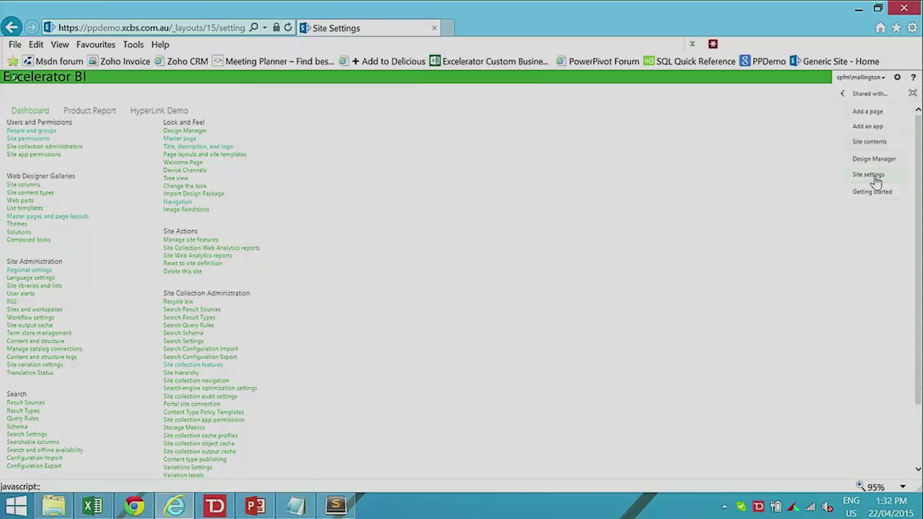
click(876, 144)
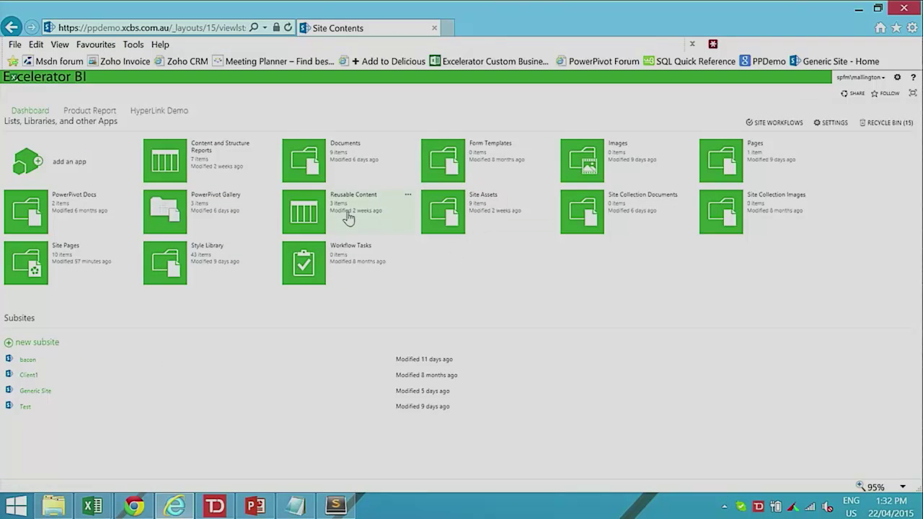
click(305, 162)
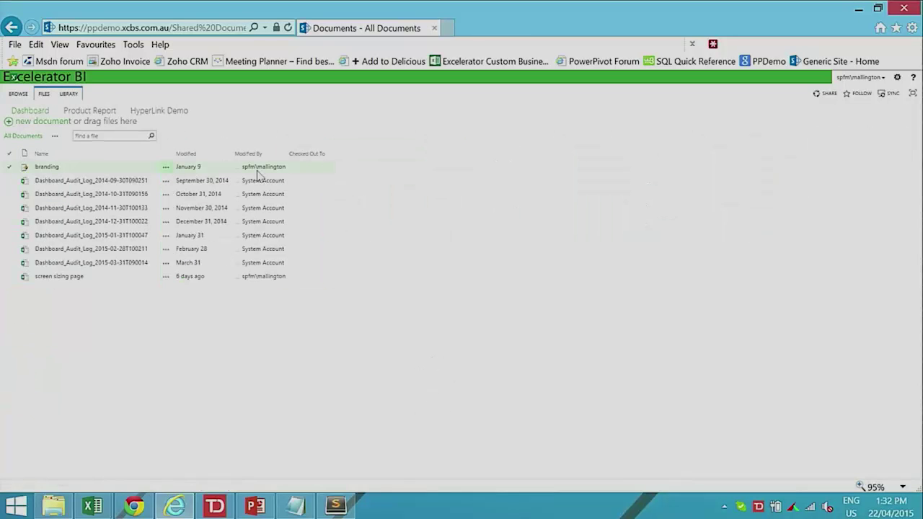
click(49, 170)
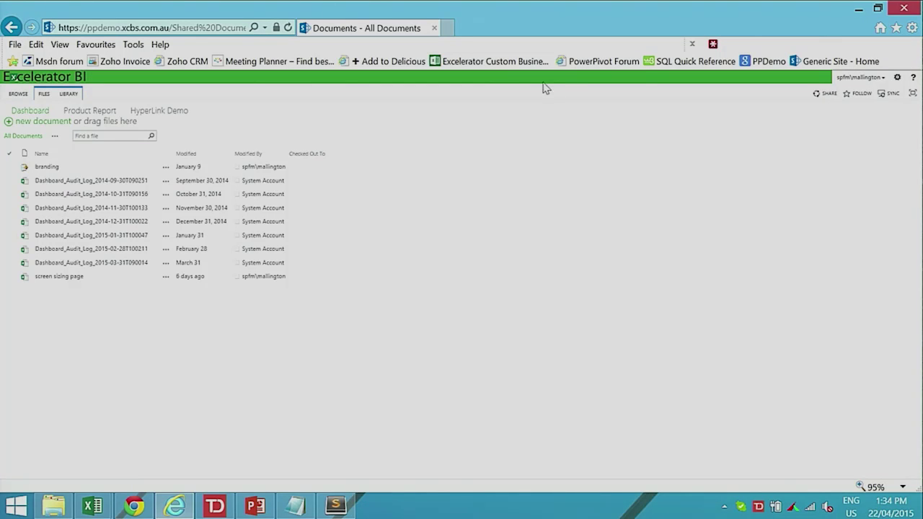
- Create a new page named BACON2015 in the site's Site Pages library
click(896, 79)
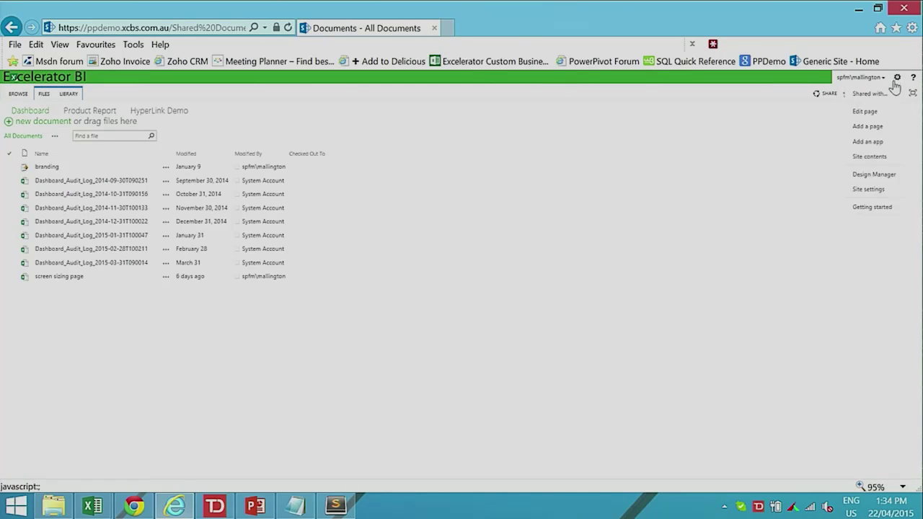
click(874, 157)
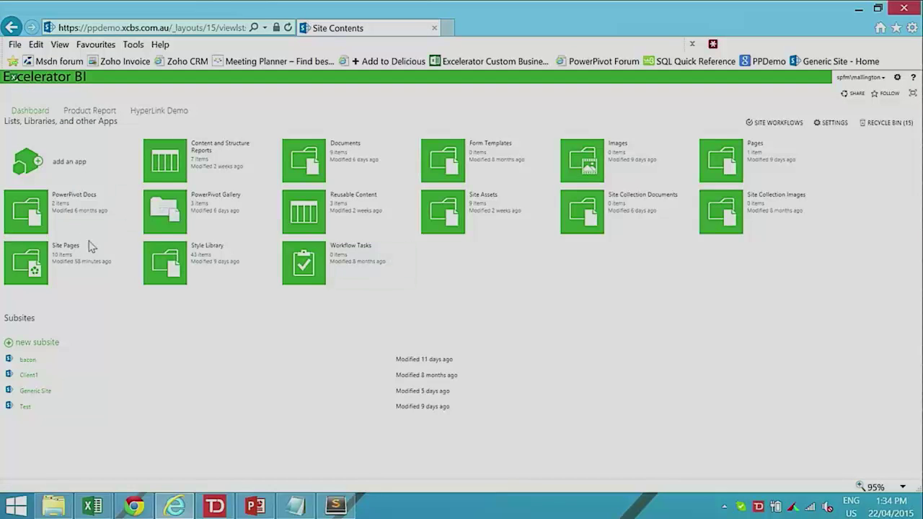
click(38, 271)
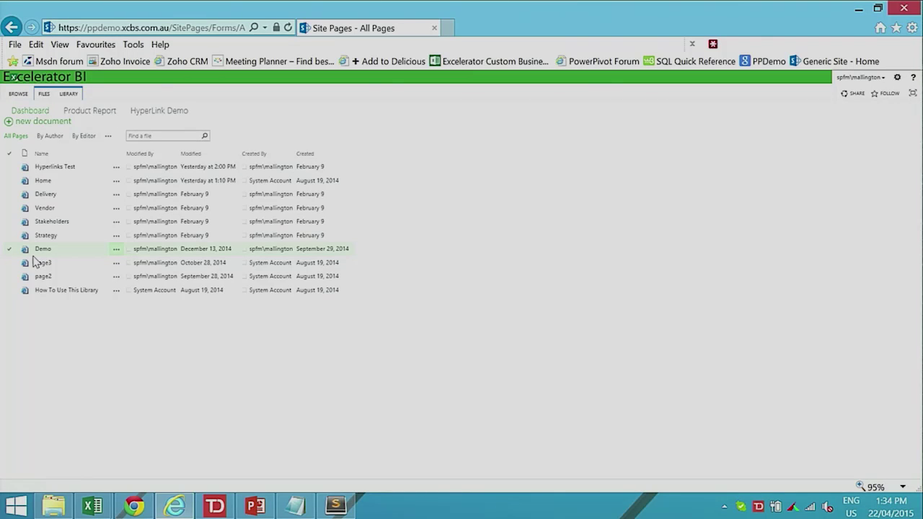
click(38, 122)
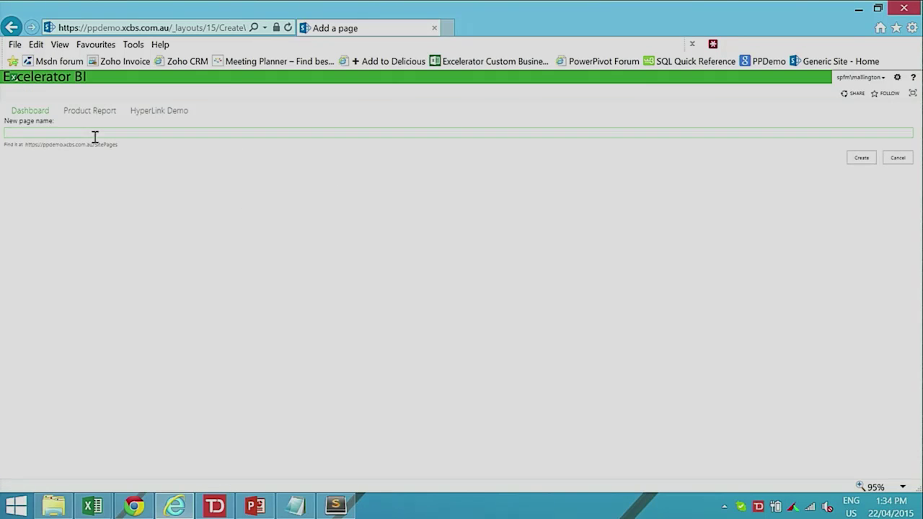
click(54, 132)
text(BACON2015)
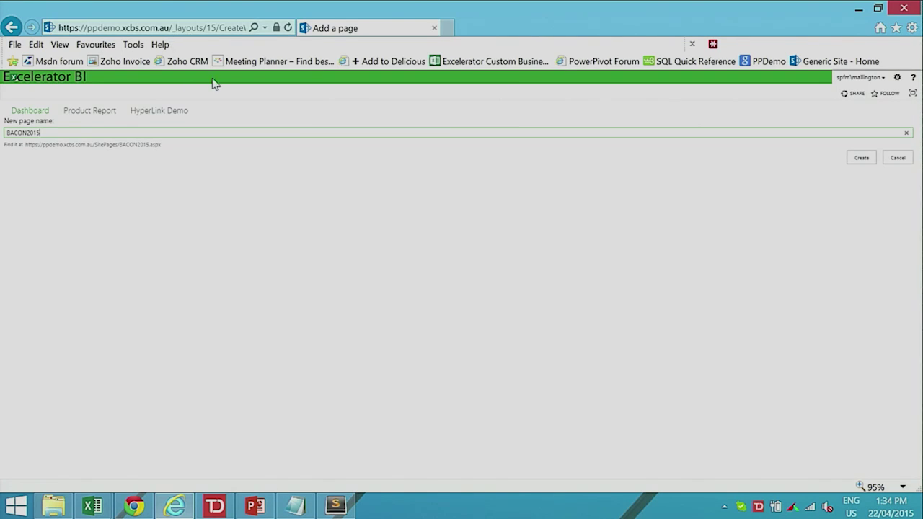
click(860, 158)
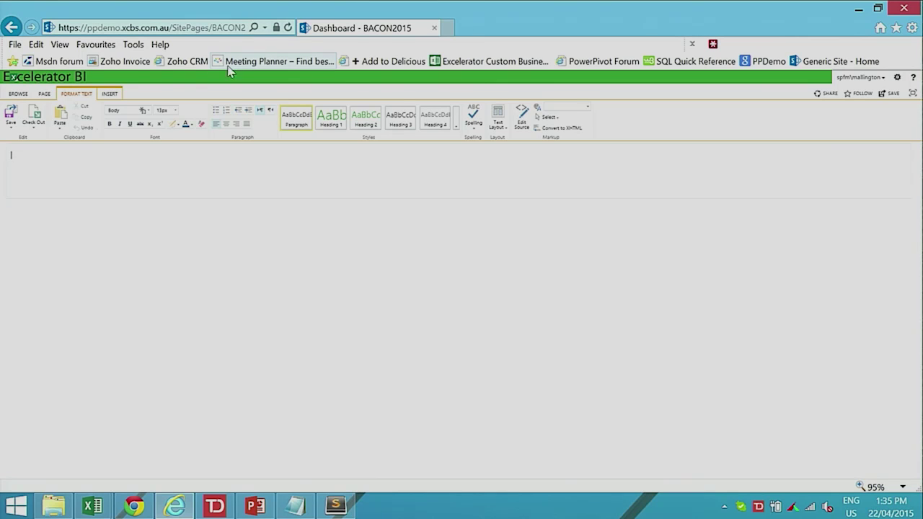
- Insert an Excel Web Access web part from the Business Data category into the BACON2015 page
click(110, 93)
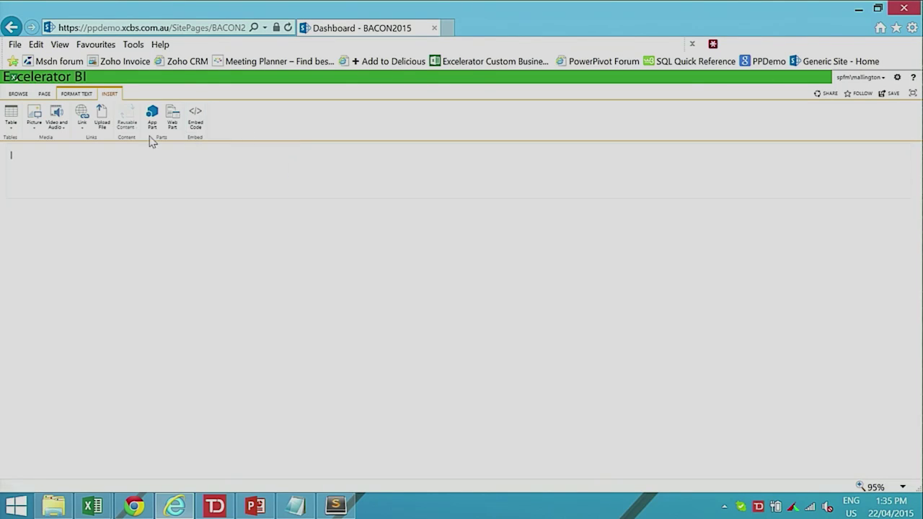
click(174, 121)
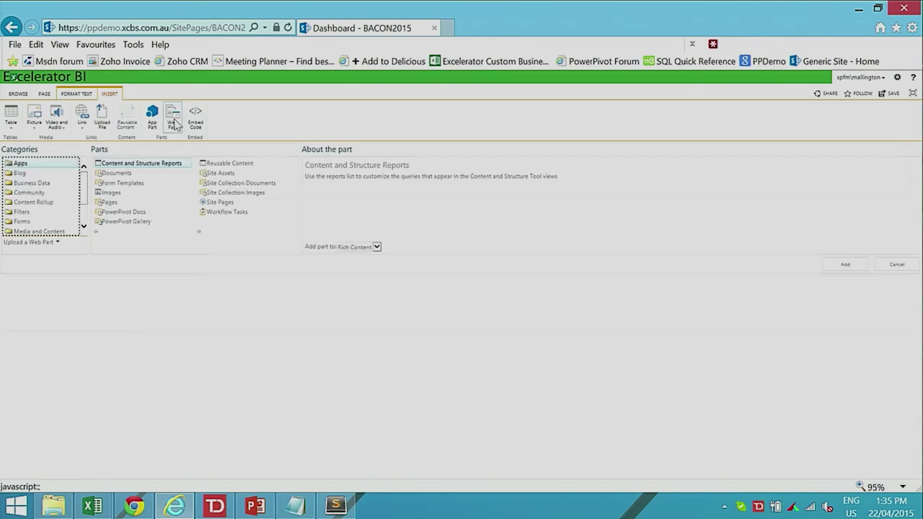
click(37, 185)
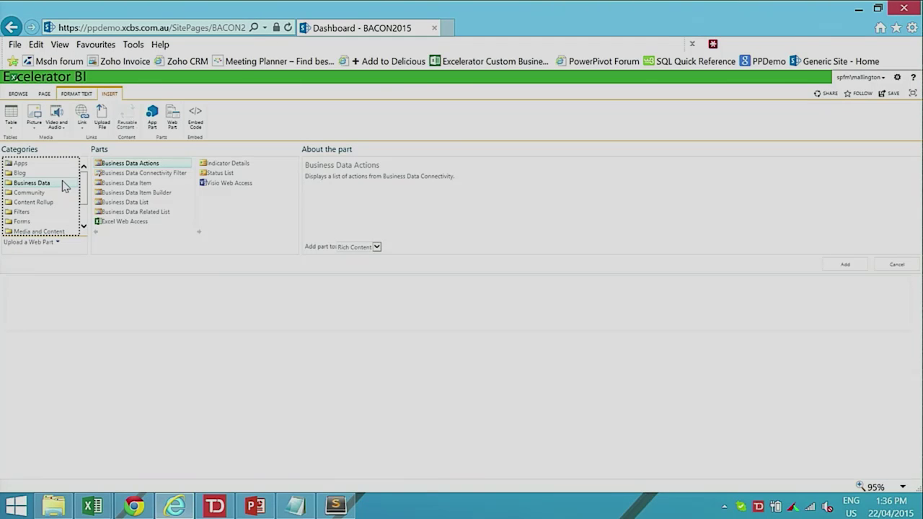
click(108, 222)
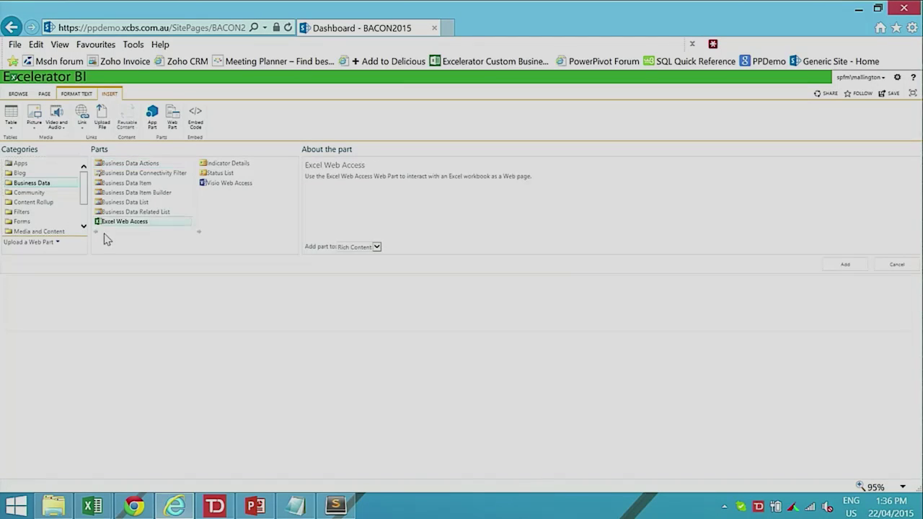
click(846, 265)
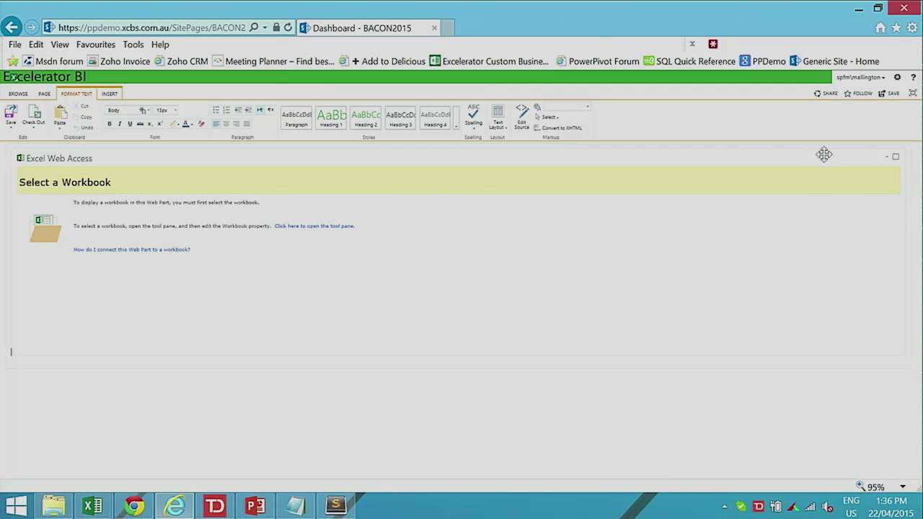
- Try to use /Shared Documents as the Excel Web Access part's workbook, apply it and save the page
click(888, 158)
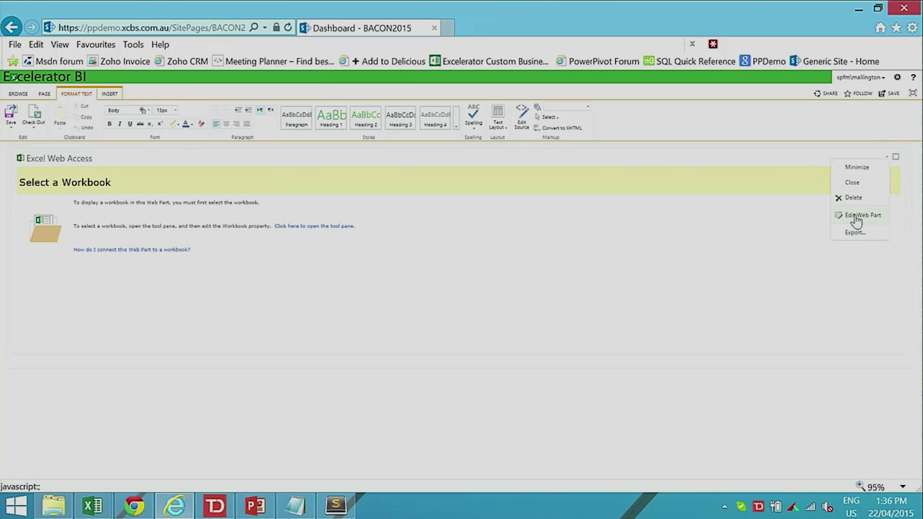
click(857, 215)
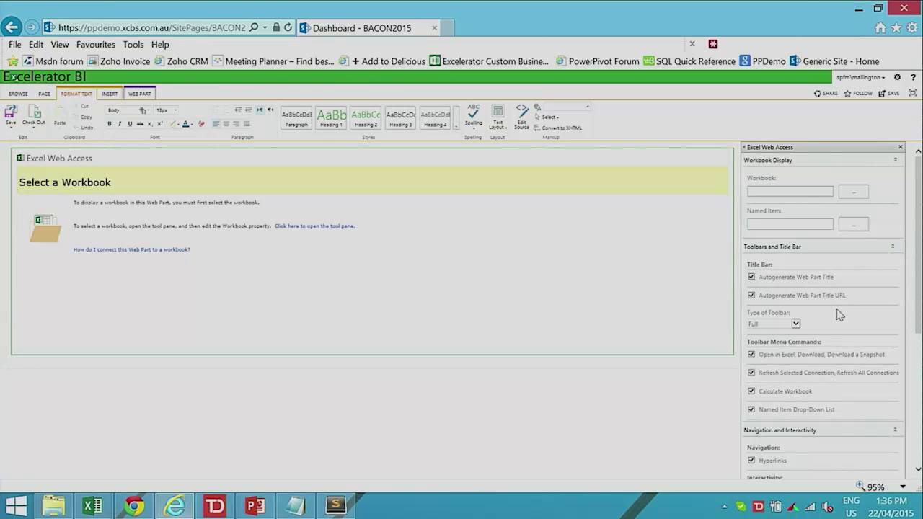
click(850, 196)
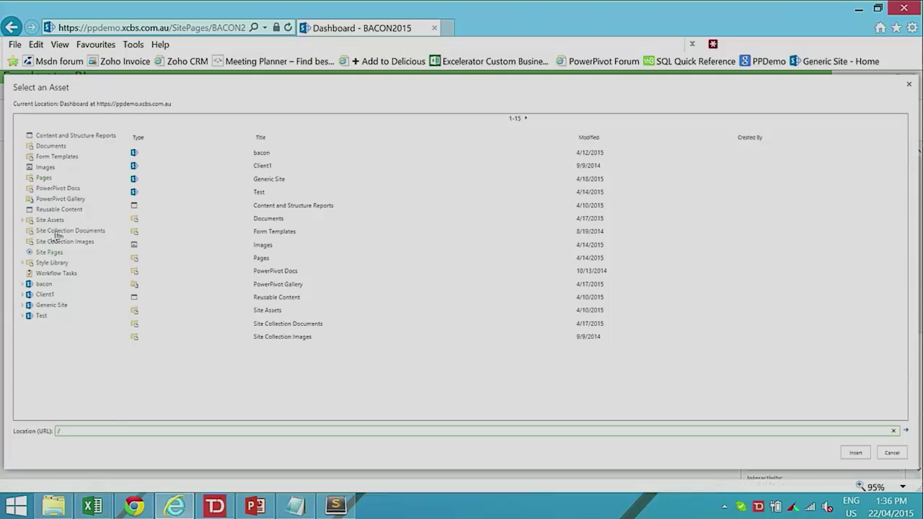
click(52, 146)
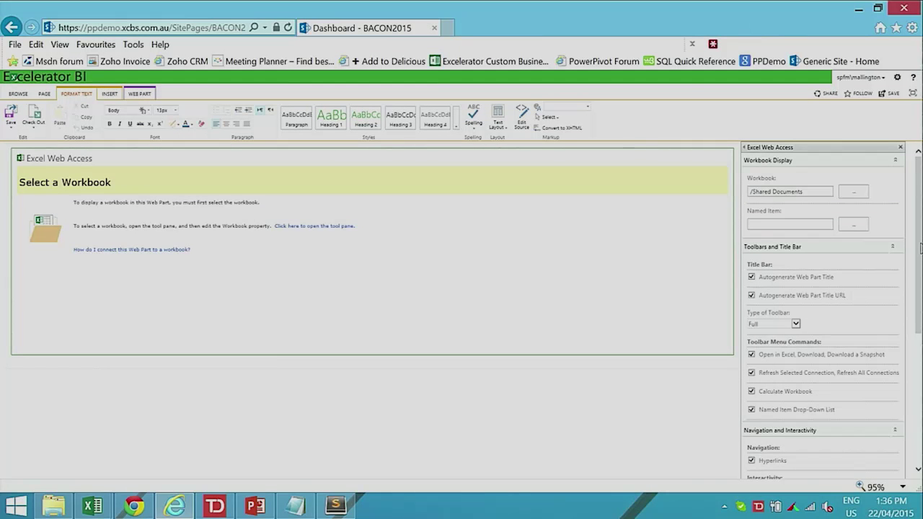
scroll(910, 305, down, 1)
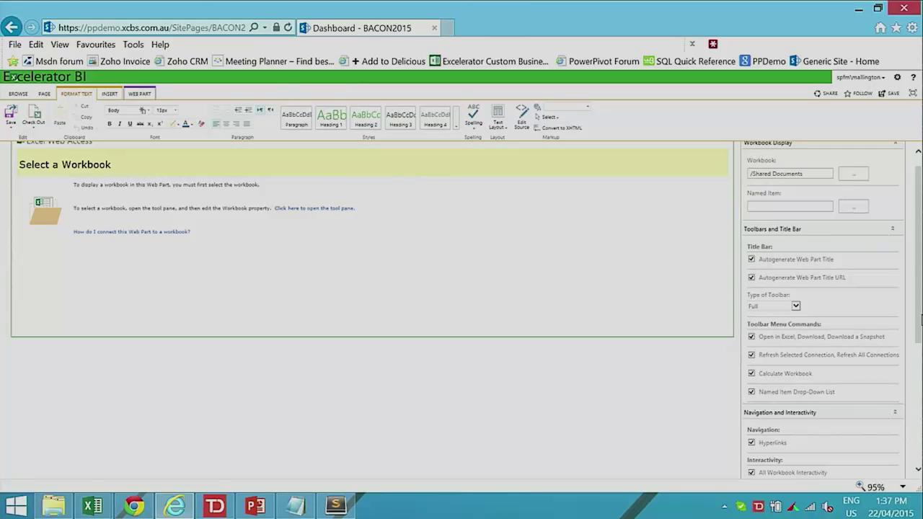
scroll(910, 319, down, 5)
click(861, 469)
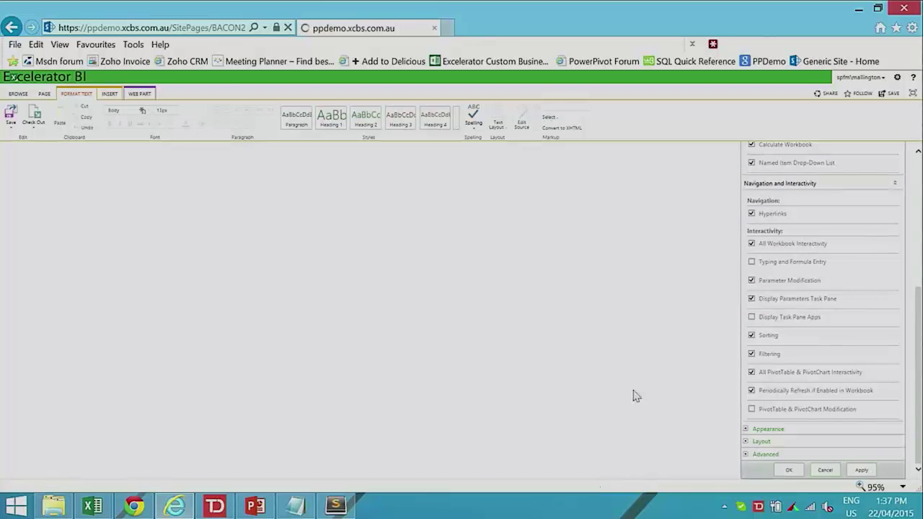
click(11, 115)
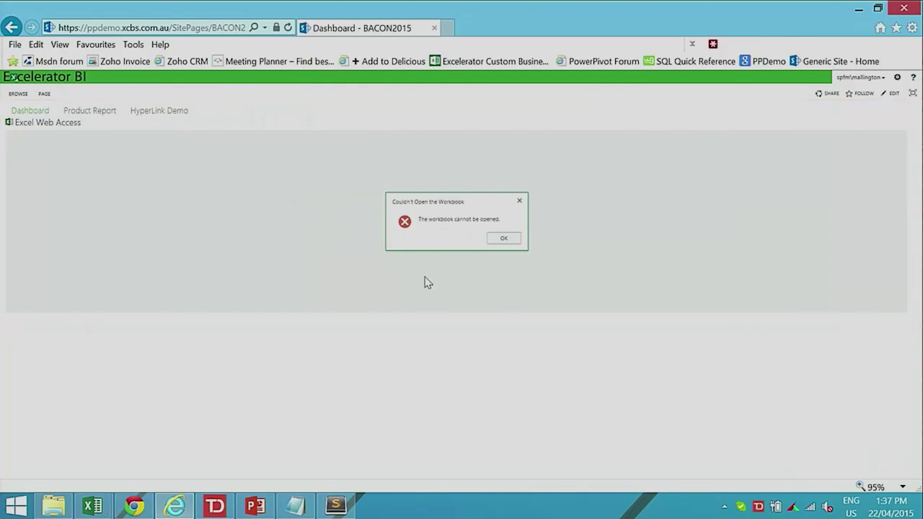
click(499, 239)
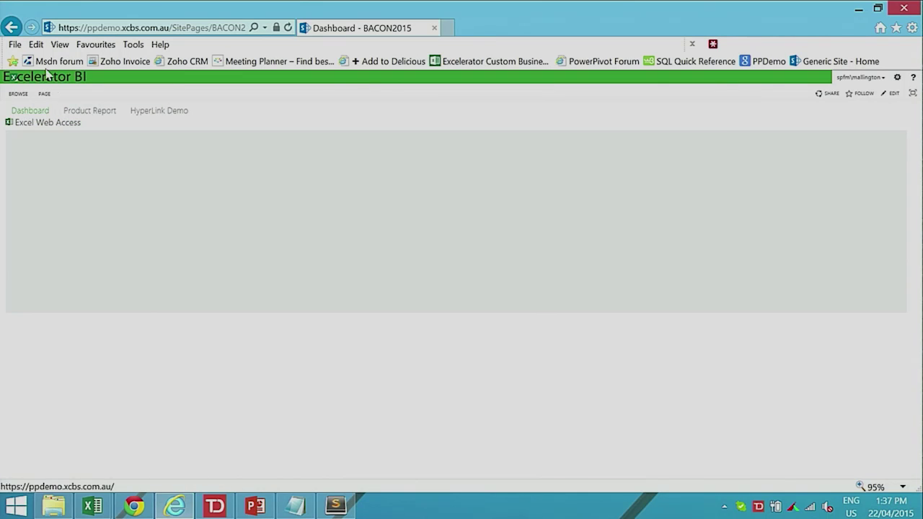
- Edit the page again and set the Excel Web Access part's workbook to ppdemo.xlsx from the PowerPivot Gallery
click(892, 94)
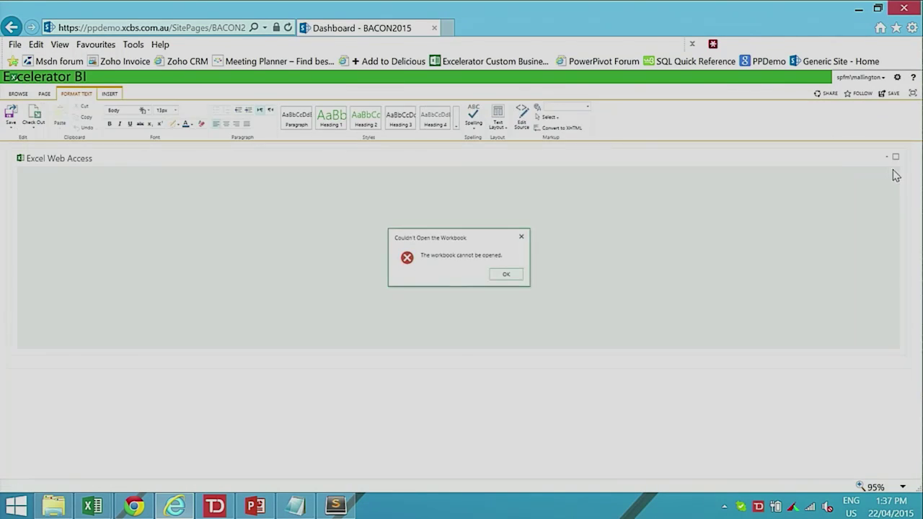
click(509, 276)
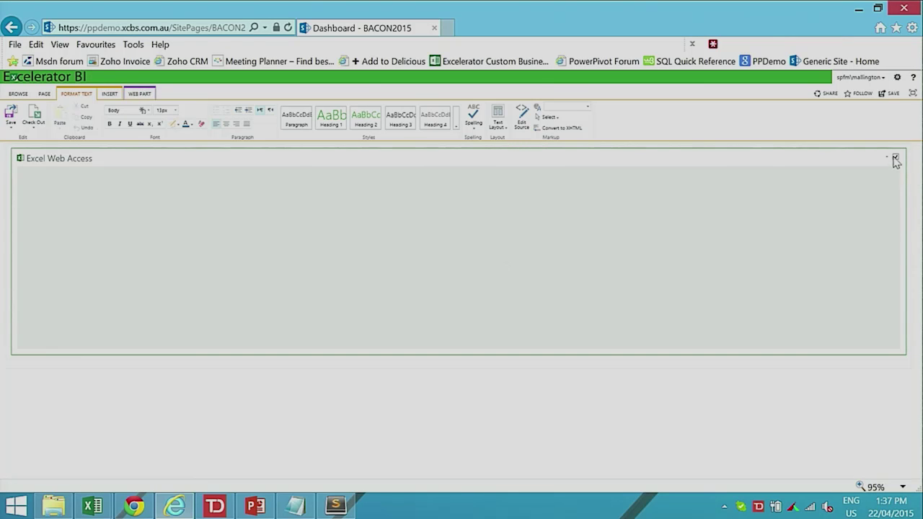
click(887, 158)
click(868, 205)
click(851, 192)
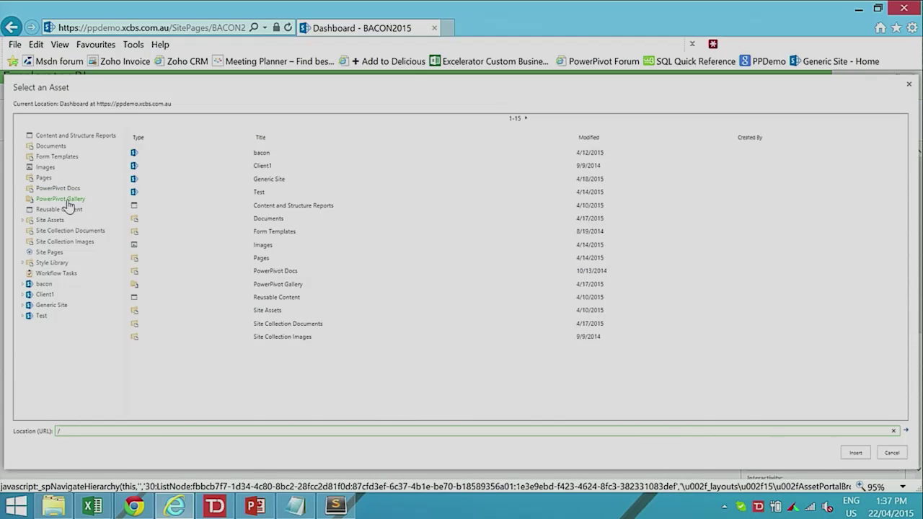
click(68, 201)
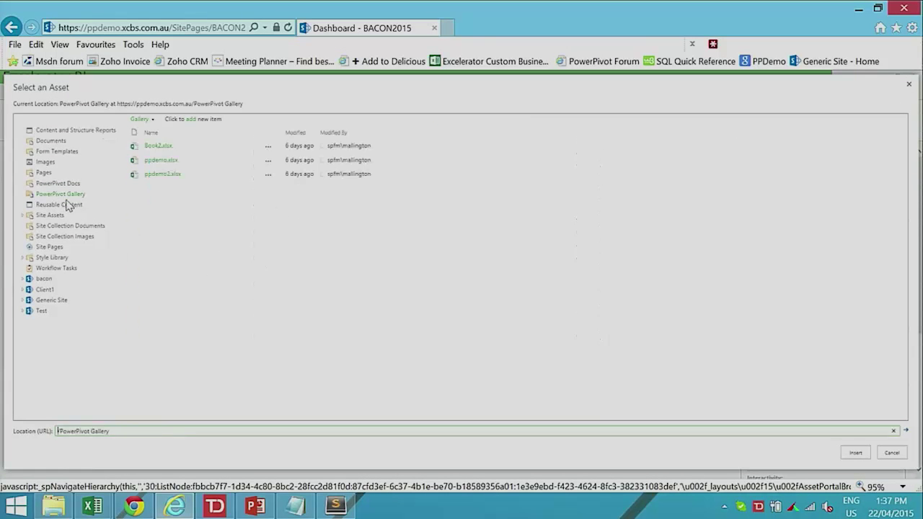
click(171, 160)
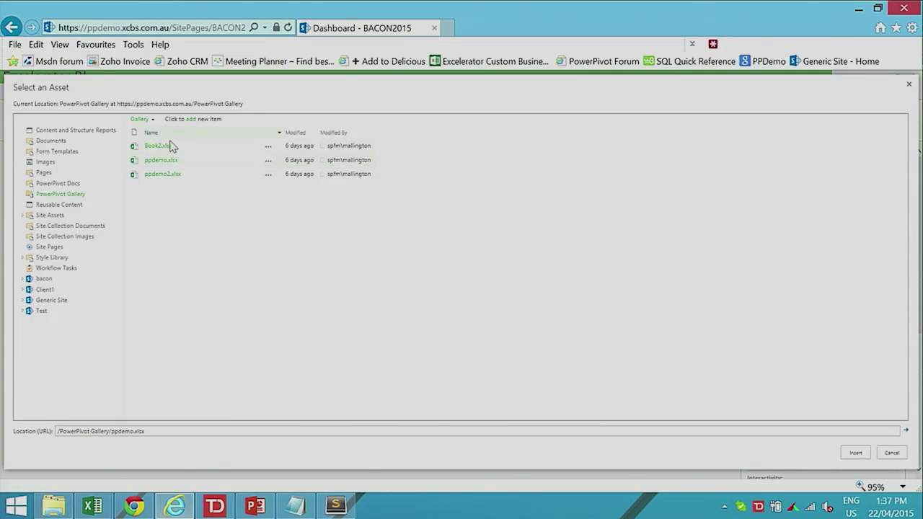
click(851, 453)
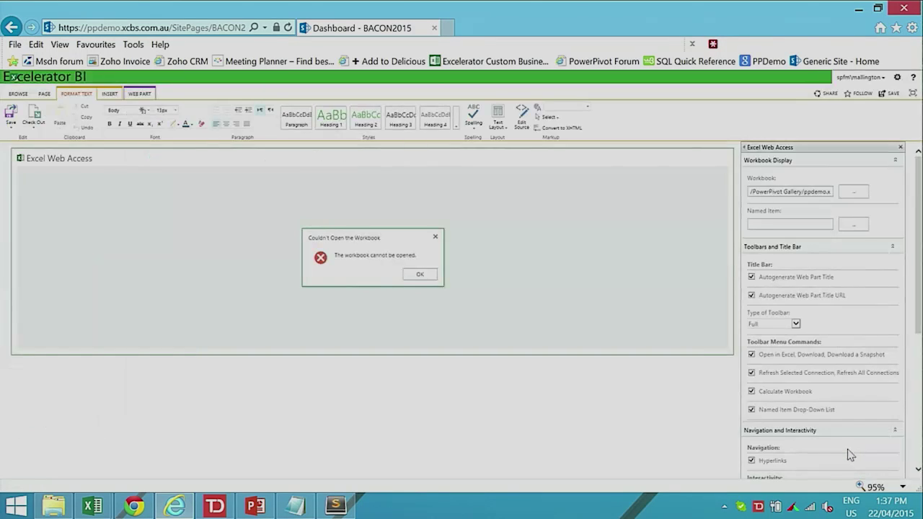
click(435, 277)
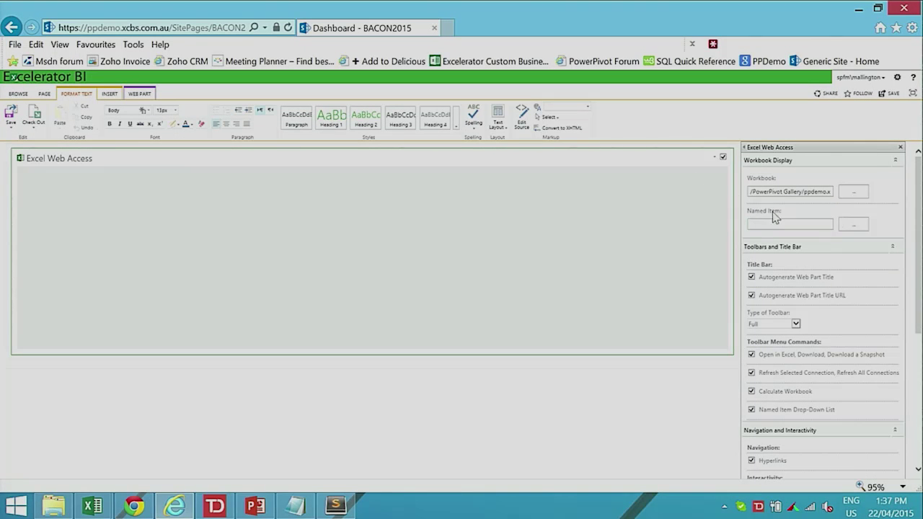
scroll(863, 448, down, 5)
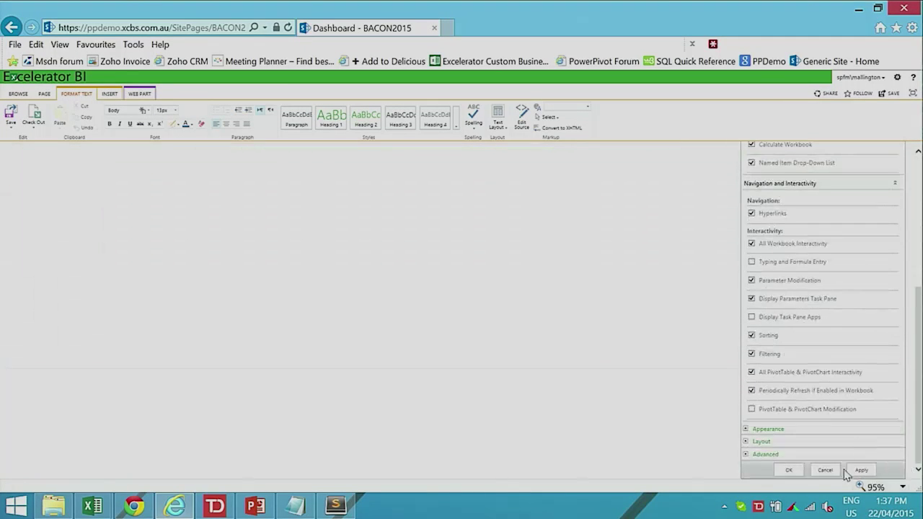
click(789, 469)
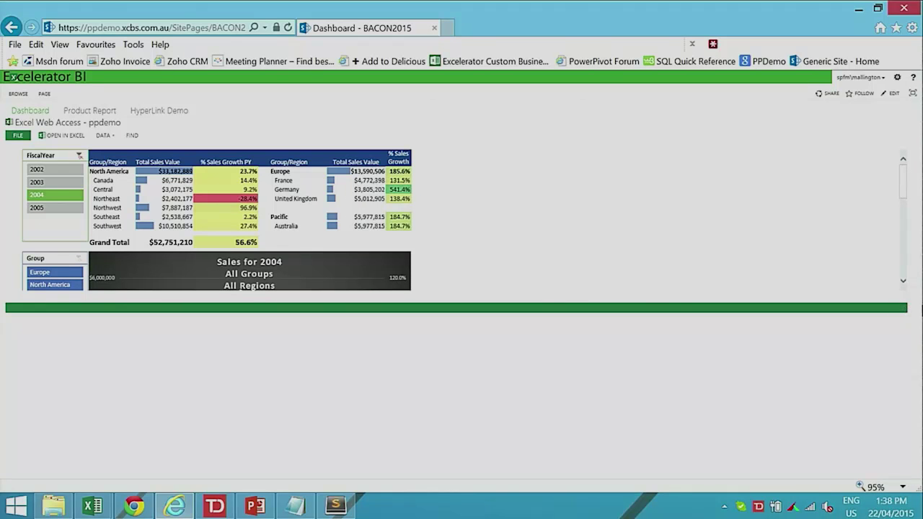
- Shrink the browser window to examine how the page and the embedded workbook scroll, and maximize it again
mouse_move(902, 185)
mouse_down()
mouse_move(900, 233)
mouse_move(905, 181)
mouse_move(900, 214)
mouse_move(902, 202)
mouse_up()
click(877, 8)
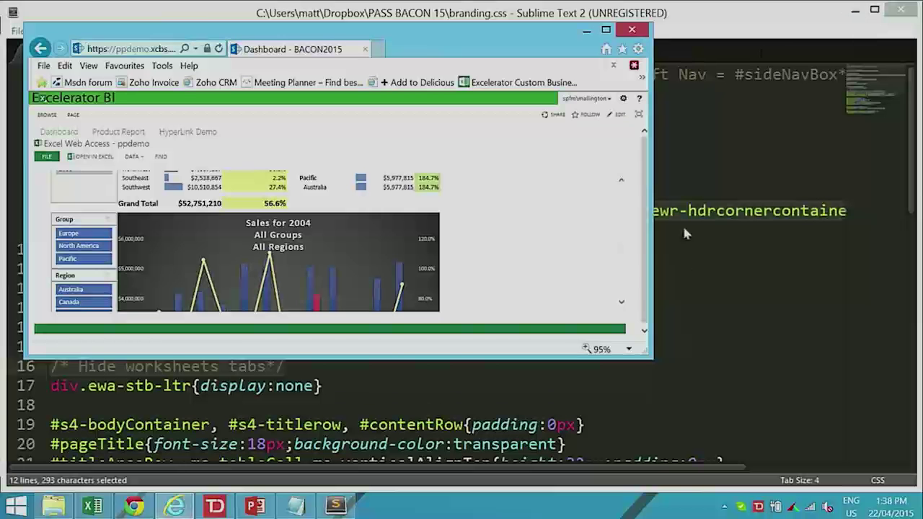
drag(652, 349, 643, 273)
drag(623, 225, 640, 194)
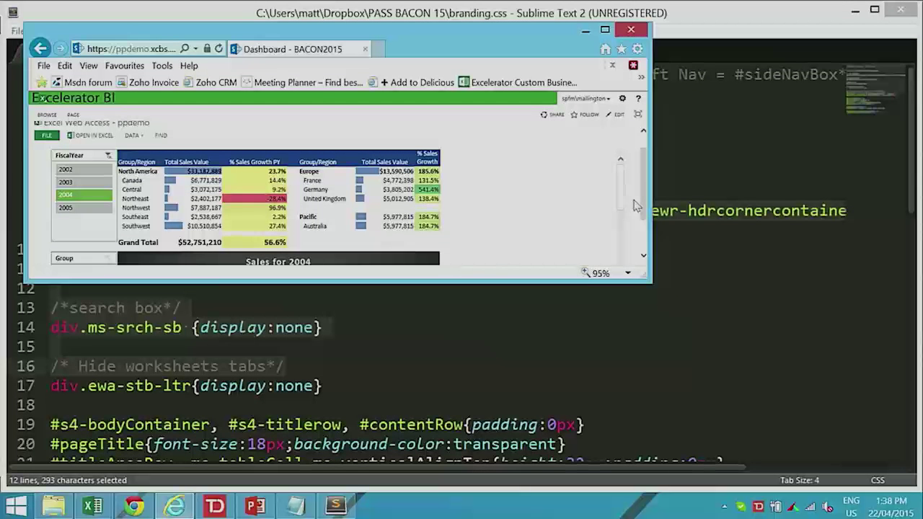
click(604, 29)
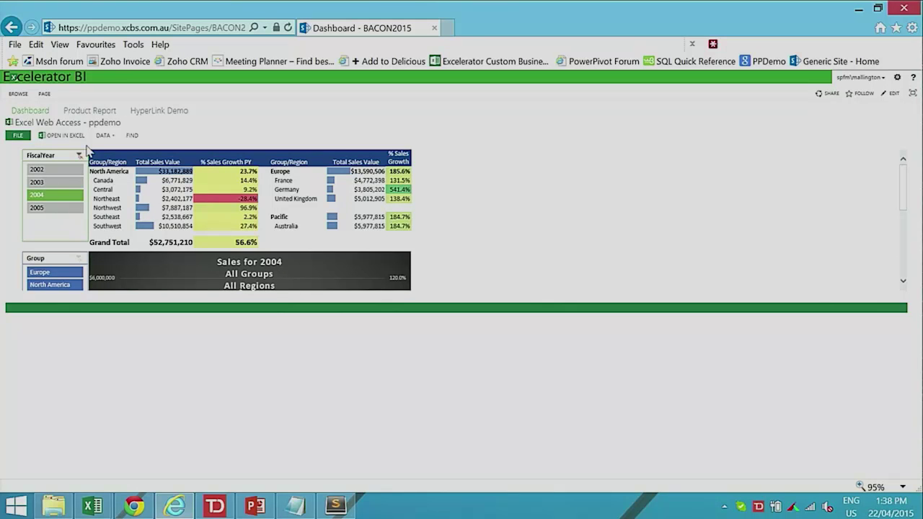
- Edit the BACON2015 page and set the Excel Web Access part's toolbar type to None
click(892, 95)
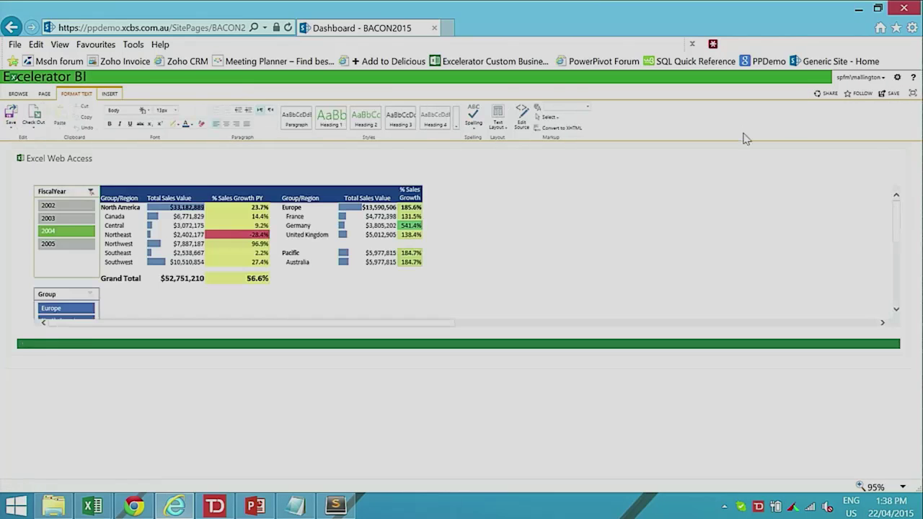
click(887, 156)
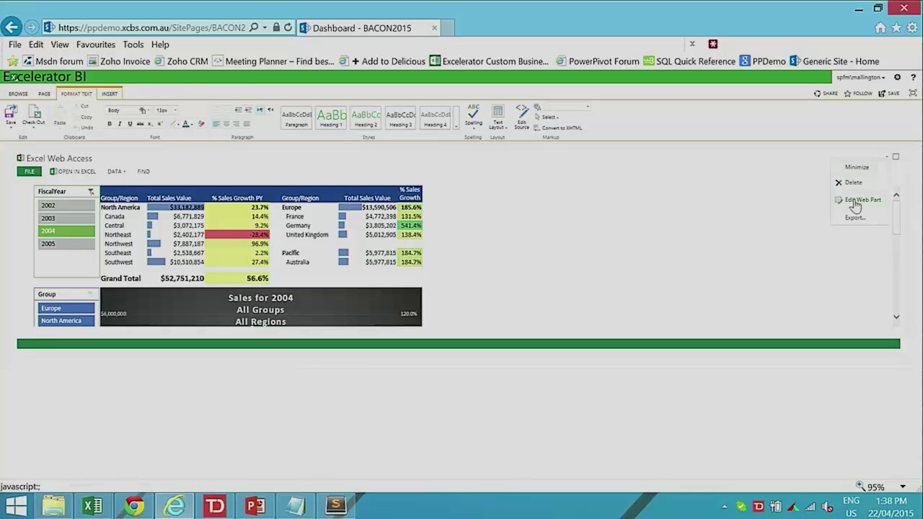
click(851, 201)
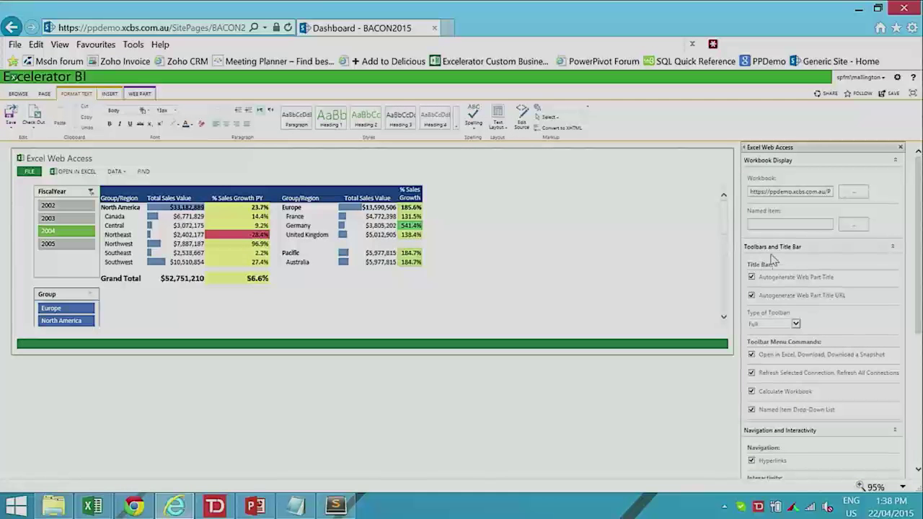
scroll(769, 253, down, 1)
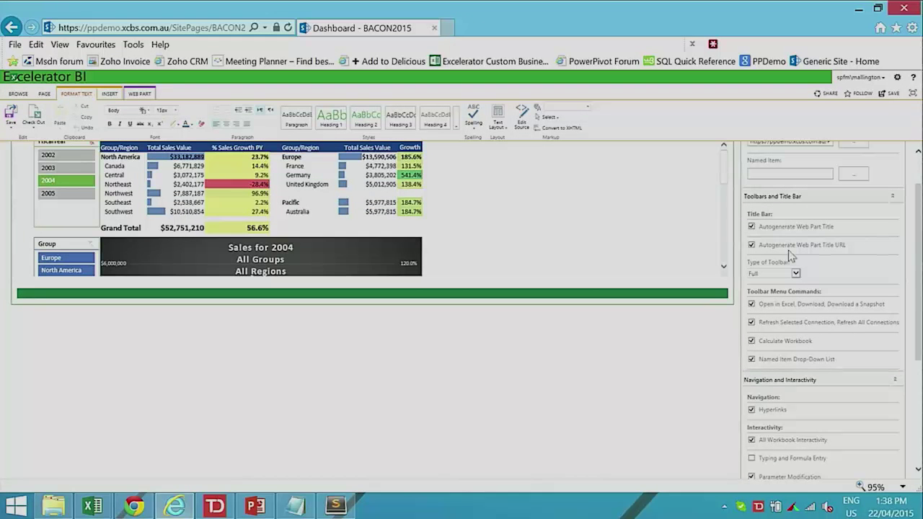
click(795, 273)
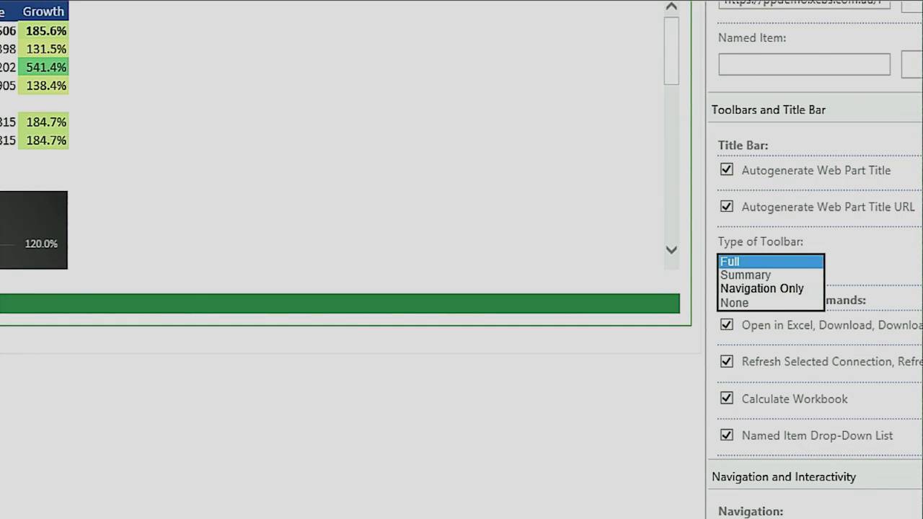
key(Escape)
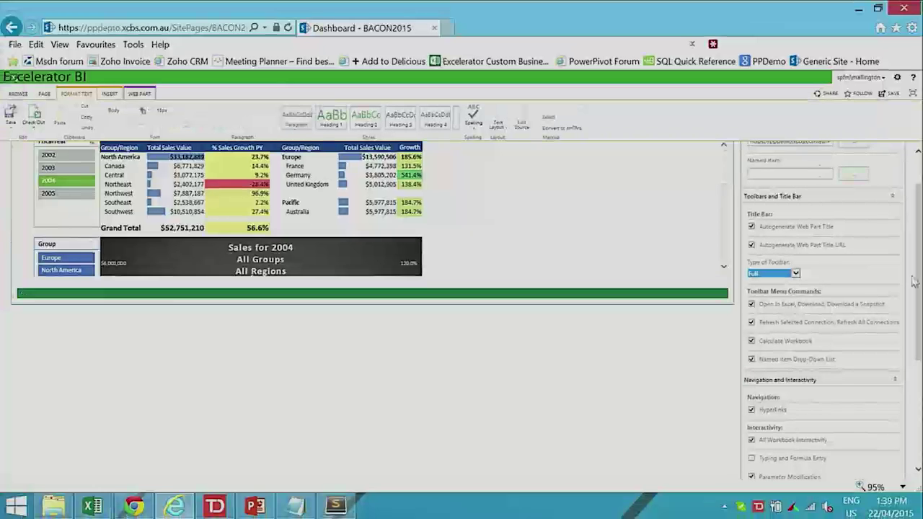
click(793, 273)
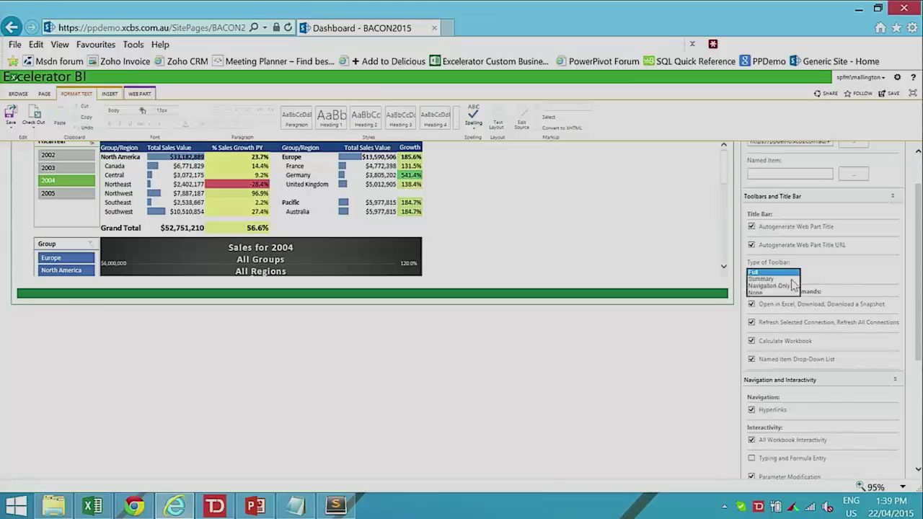
click(766, 297)
click(745, 326)
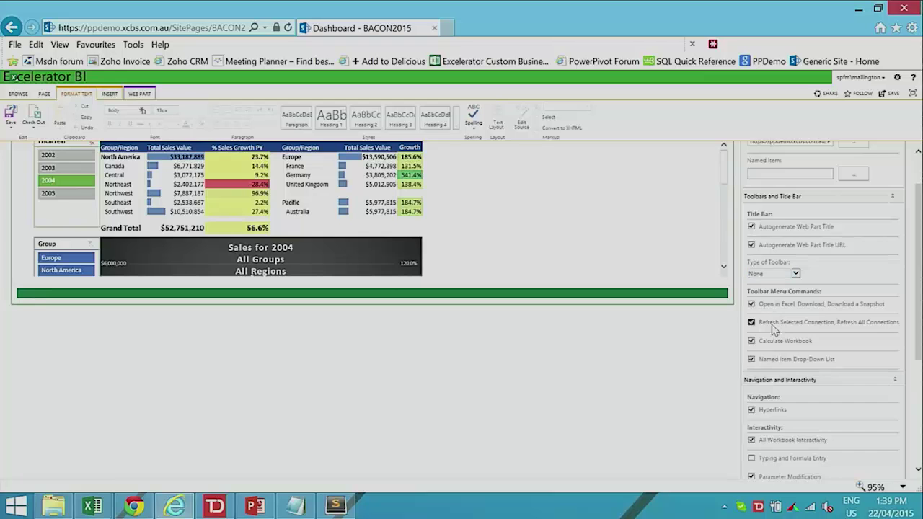
- Set the Excel Web Access part's fixed height to 850 pixels in its appearance settings
scroll(780, 324, down, 3)
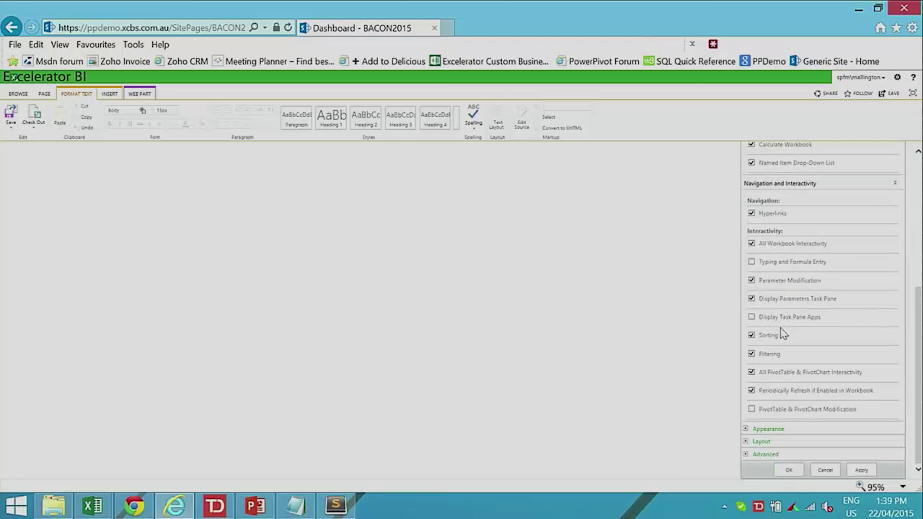
click(768, 428)
scroll(832, 418, down, 1)
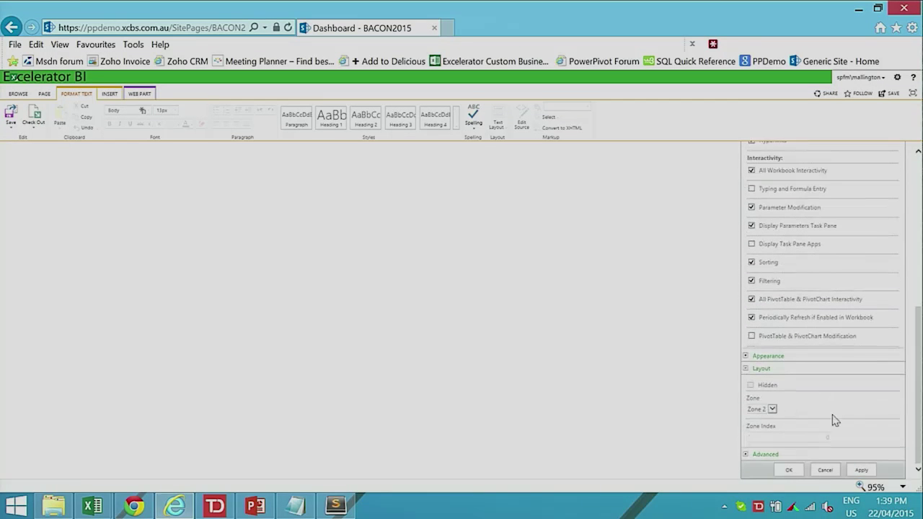
scroll(829, 353, down, 1)
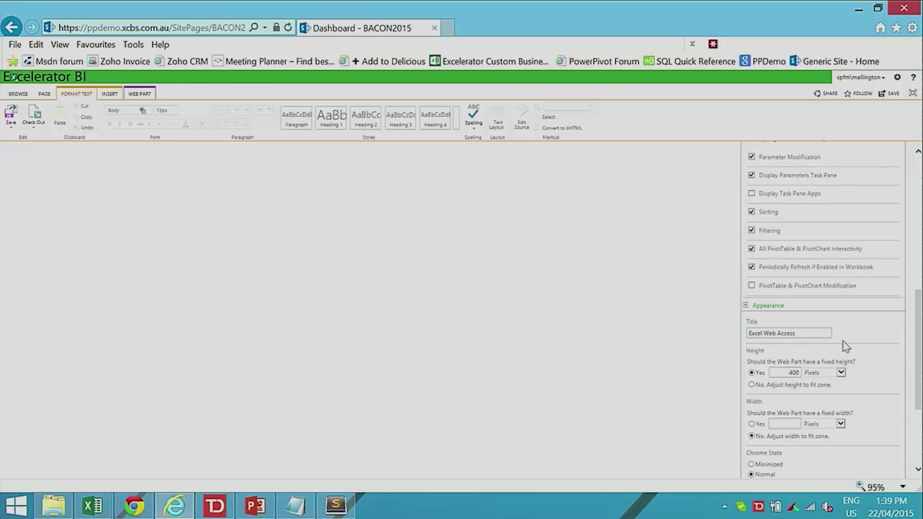
scroll(853, 351, down, 1)
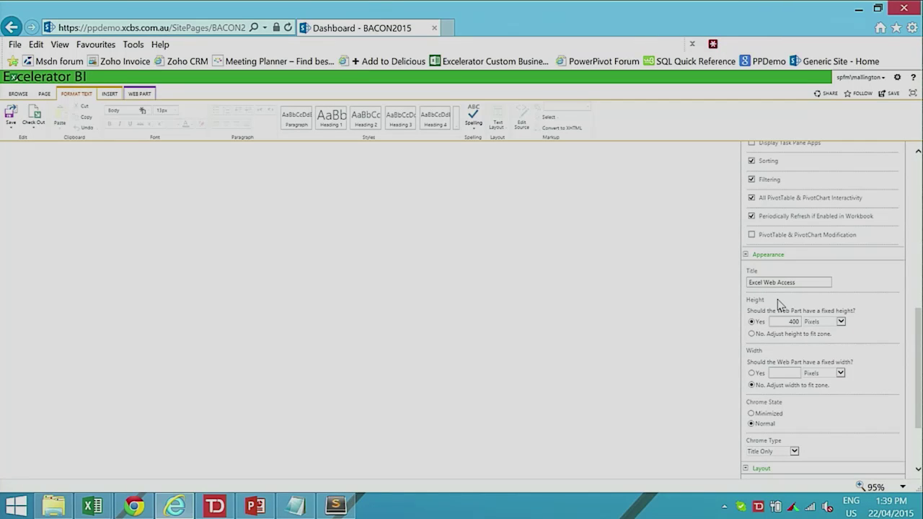
double_click(792, 321)
- Set the web part's chrome type to None, confirm its settings and save the page
click(793, 454)
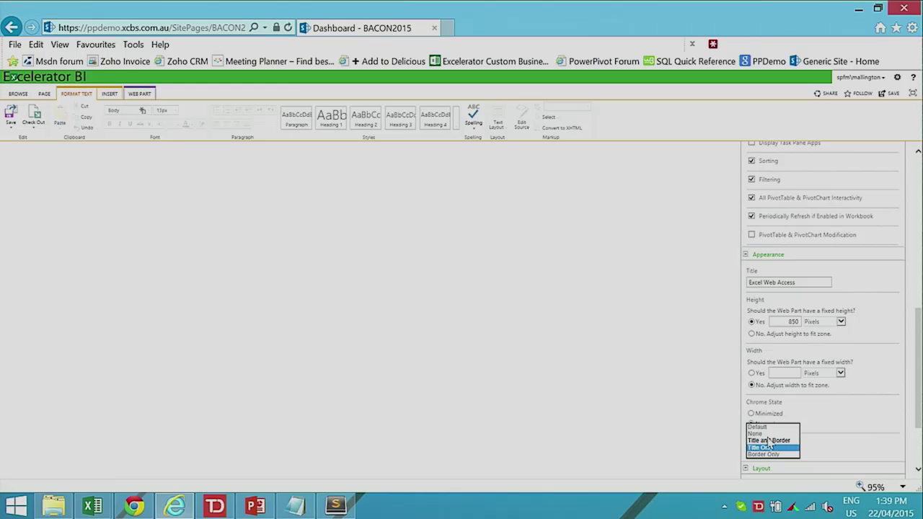
click(763, 433)
scroll(877, 438, down, 1)
scroll(877, 438, down, 1)
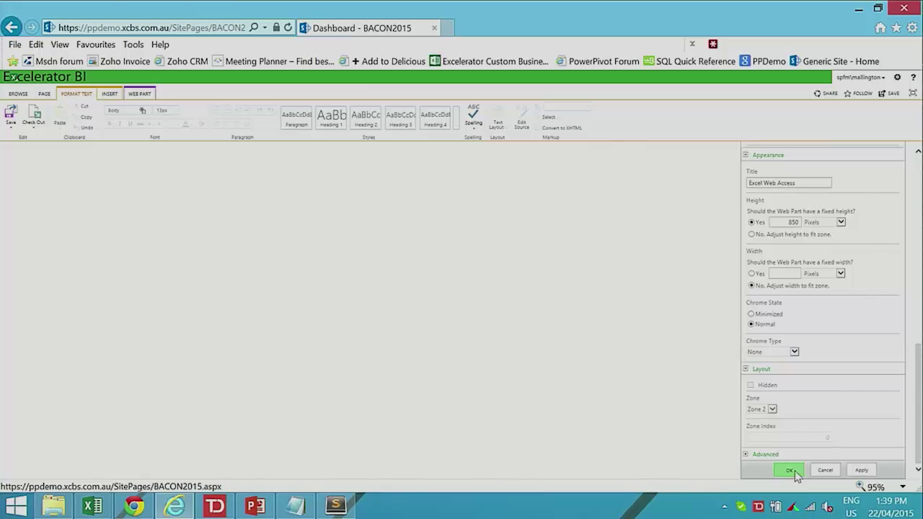
click(791, 471)
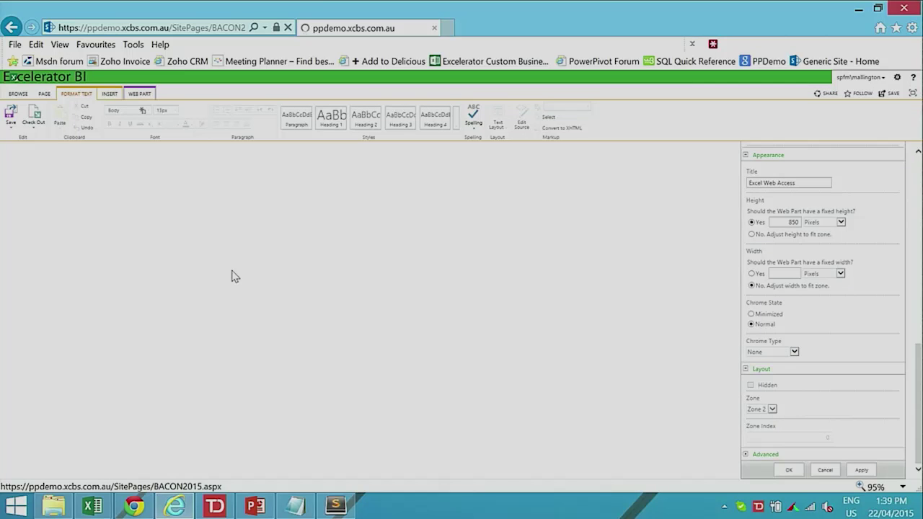
click(11, 116)
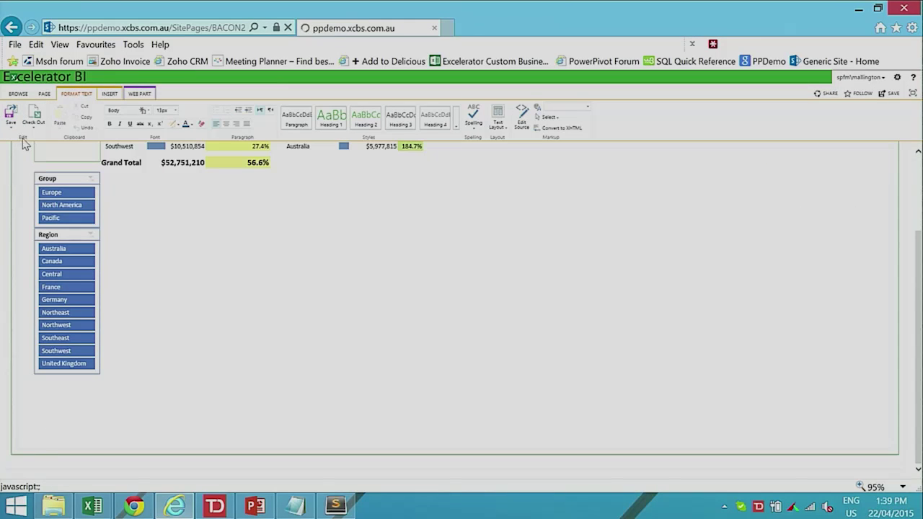
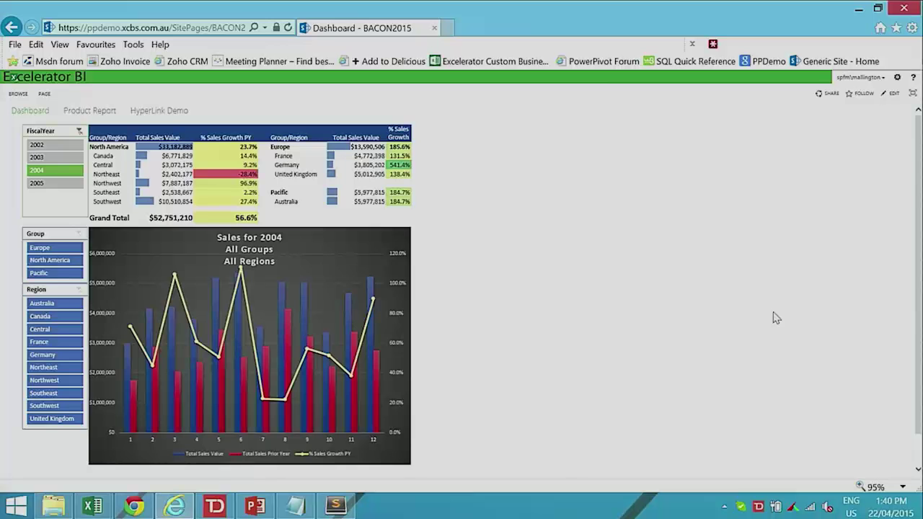
- Reduce the page zoom to 85% and filter the dashboard chart to the North America group and Central region
ctrl+scroll(775, 318, down, 2)
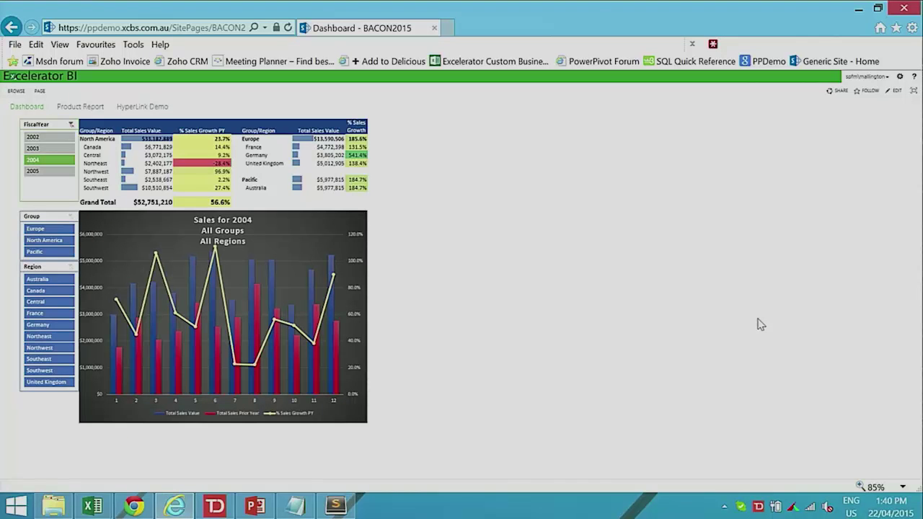
click(49, 240)
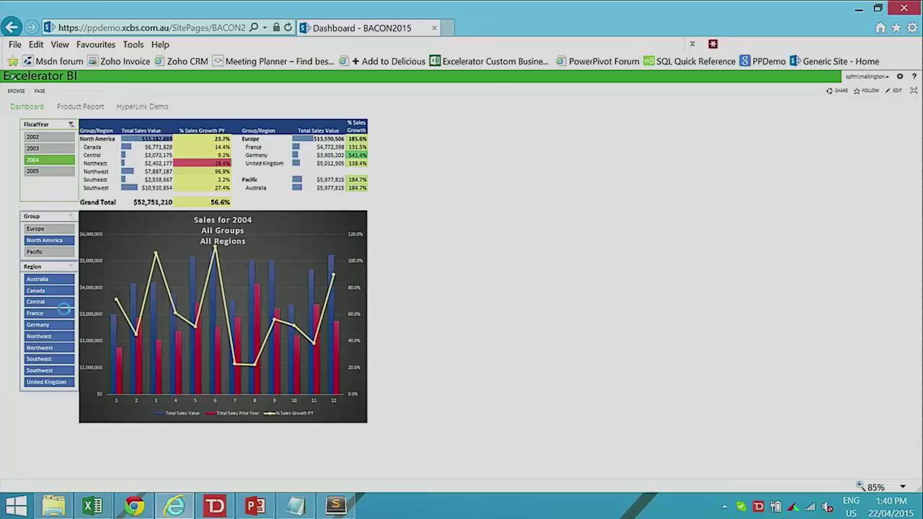
click(52, 292)
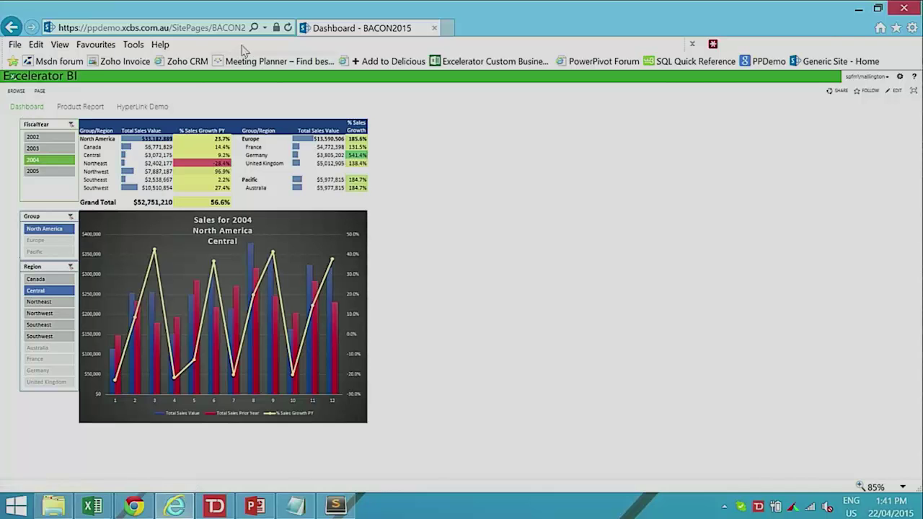
- Go to the Dashboard home page, open the site's Navigation settings and look over the global and current navigation structure
click(29, 108)
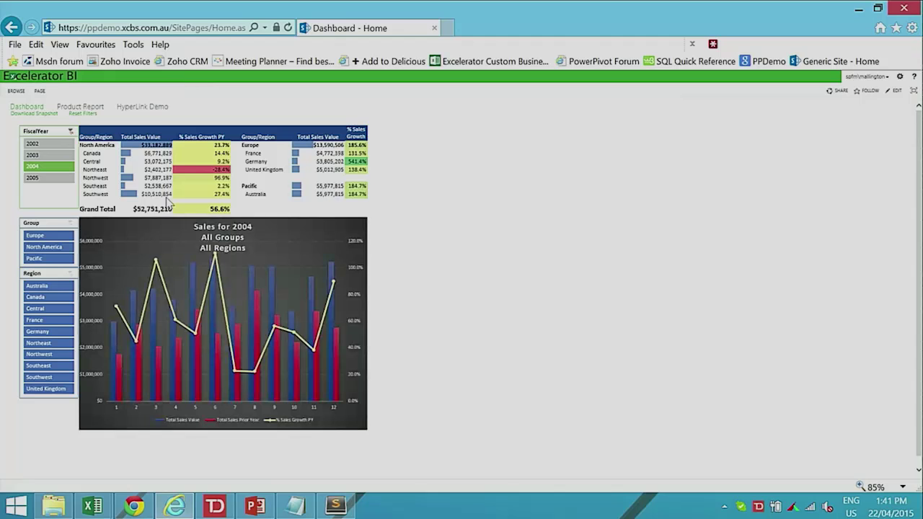
click(901, 80)
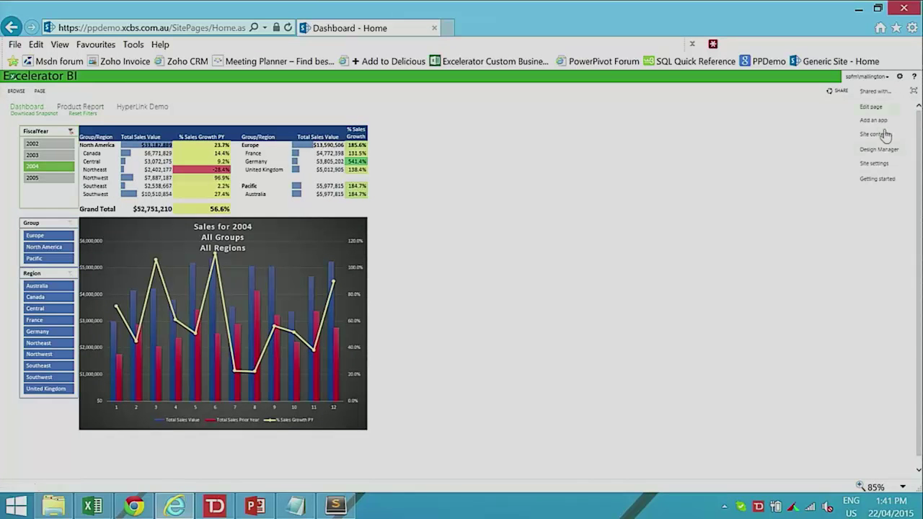
click(880, 169)
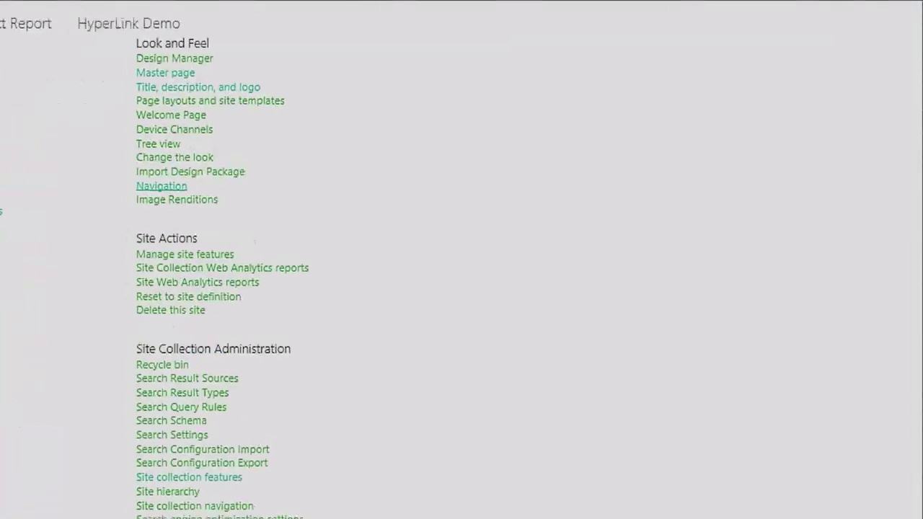
click(165, 188)
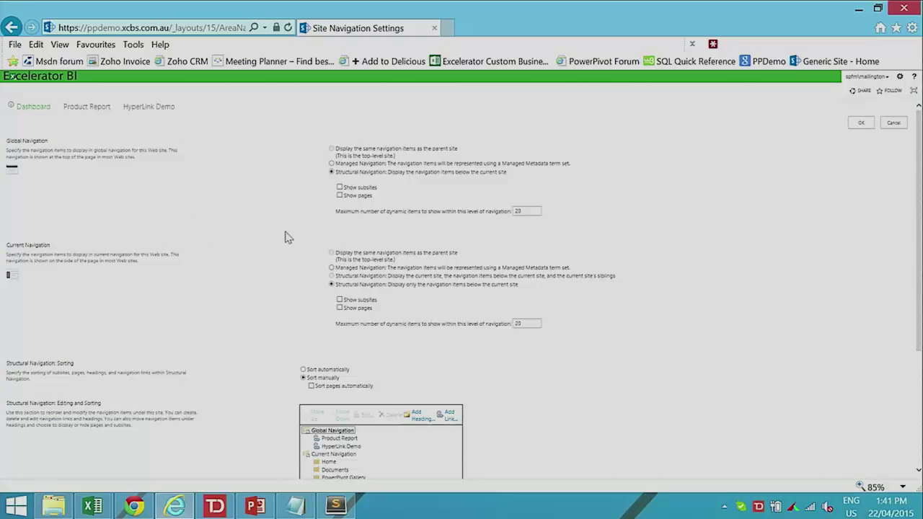
scroll(287, 237, down, 5)
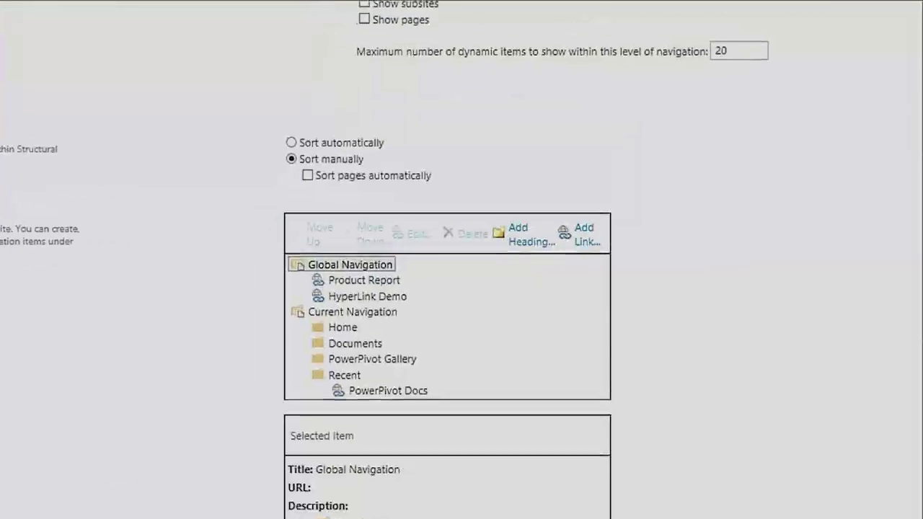
drag(265, 250, 470, 312)
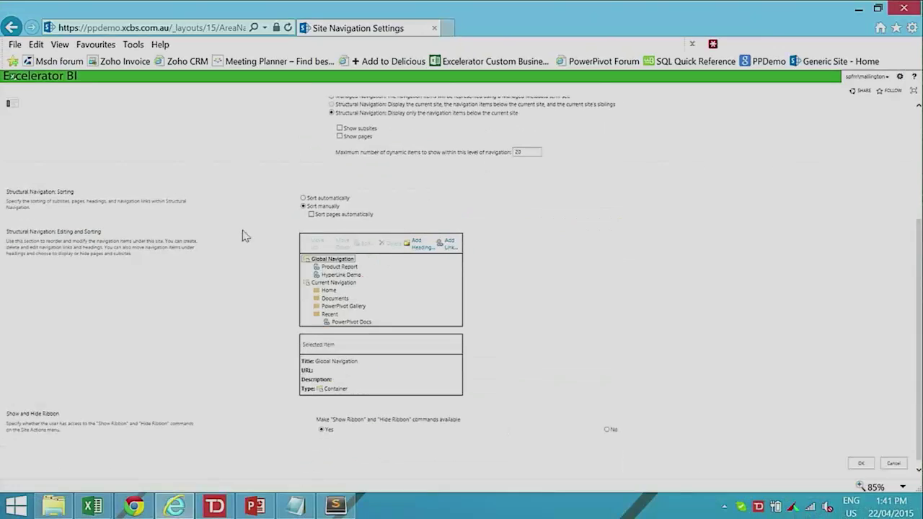
scroll(116, 154, up, 5)
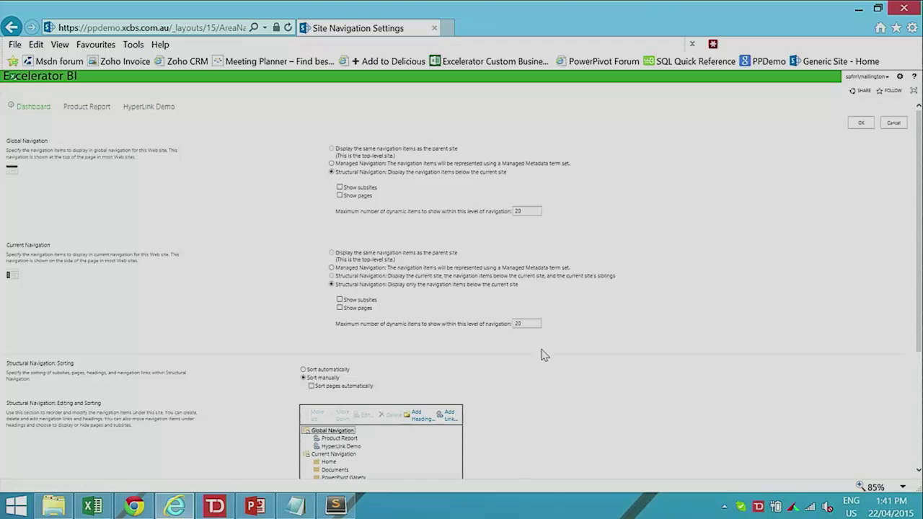
- Add a global navigation link titled Bacon that points to BACON2015.aspx in Site Pages
scroll(541, 354, down, 3)
click(450, 304)
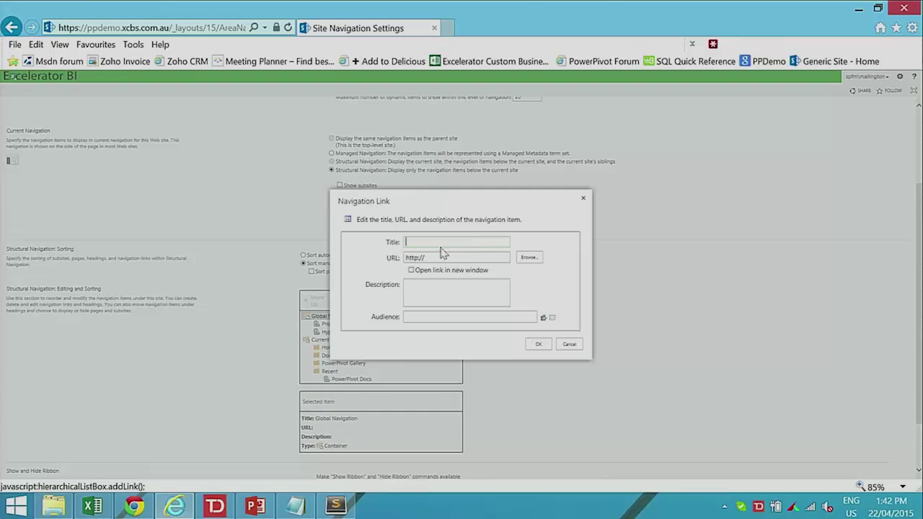
text(Bacon)
click(529, 258)
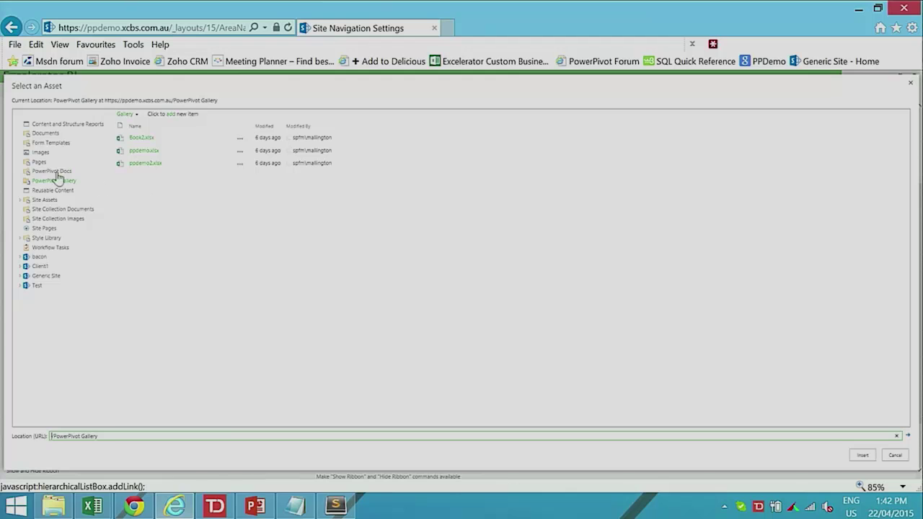
click(43, 228)
click(161, 139)
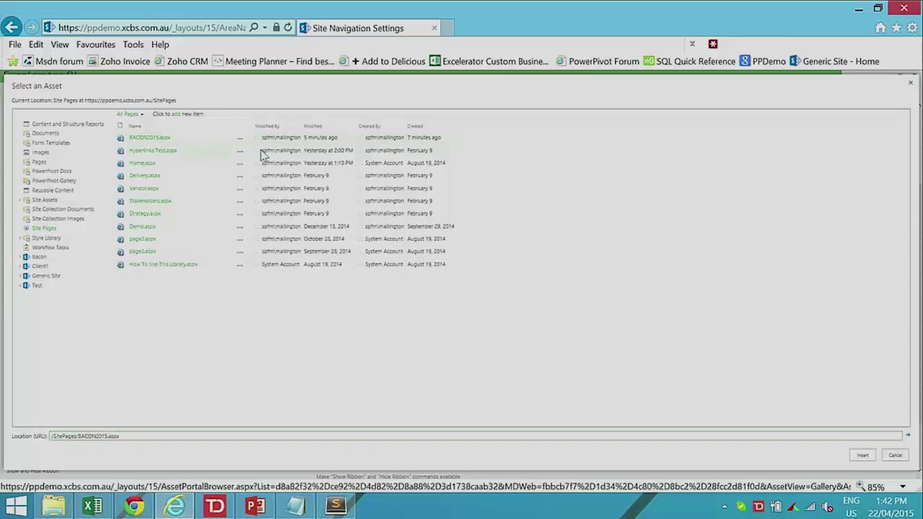
click(864, 454)
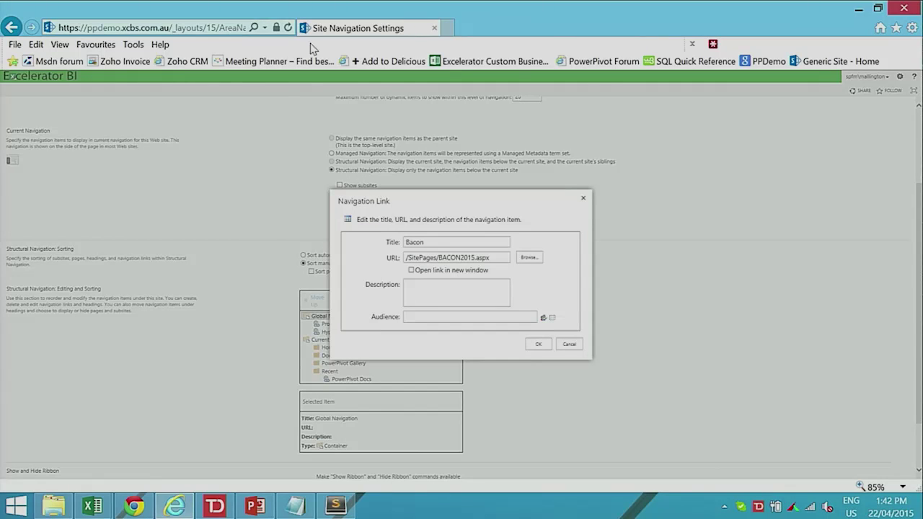
click(544, 346)
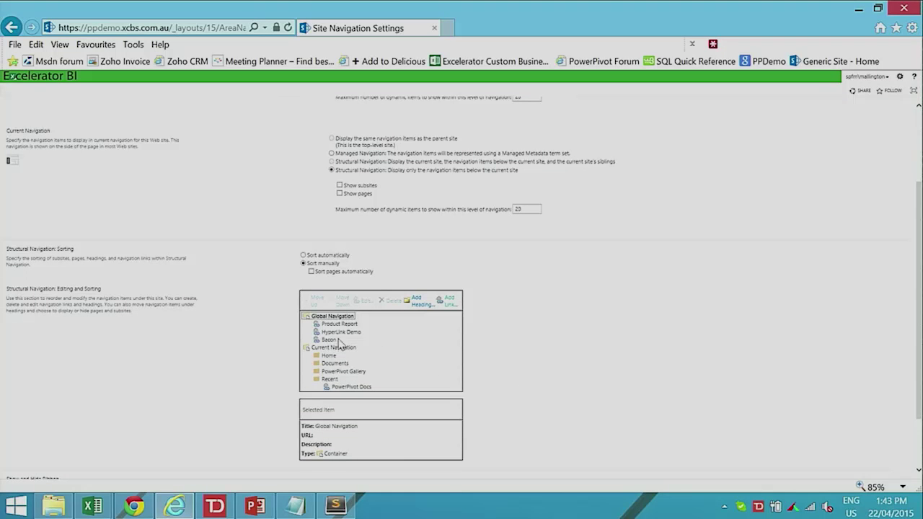
- Add a heading titled Nest to the global navigation
click(416, 306)
click(437, 244)
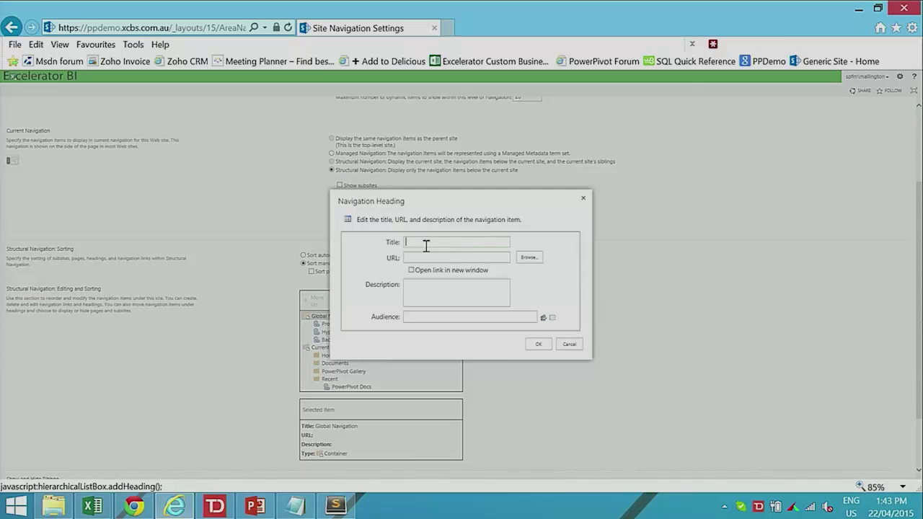
text(Nest)
click(540, 346)
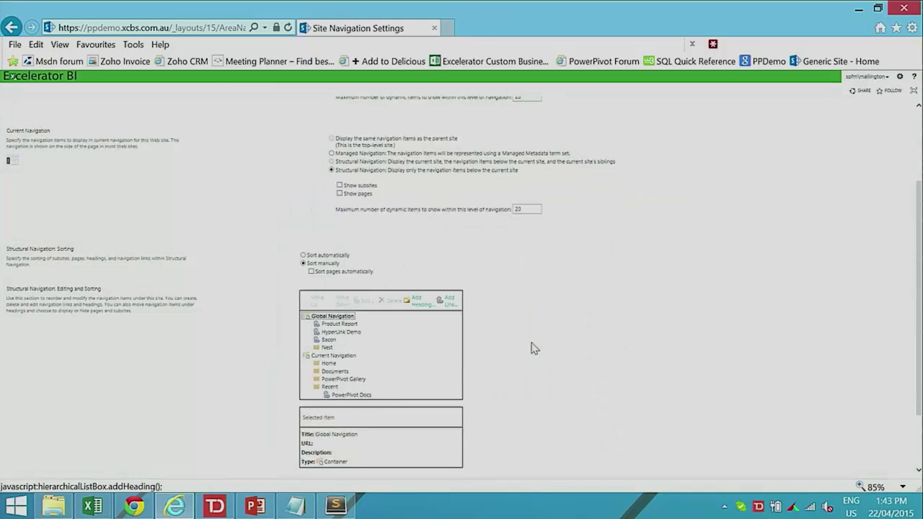
click(333, 343)
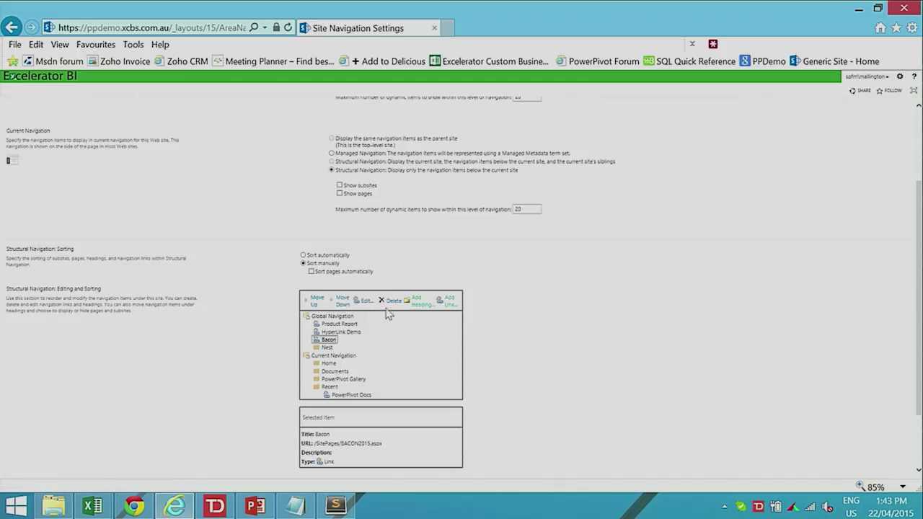
click(343, 301)
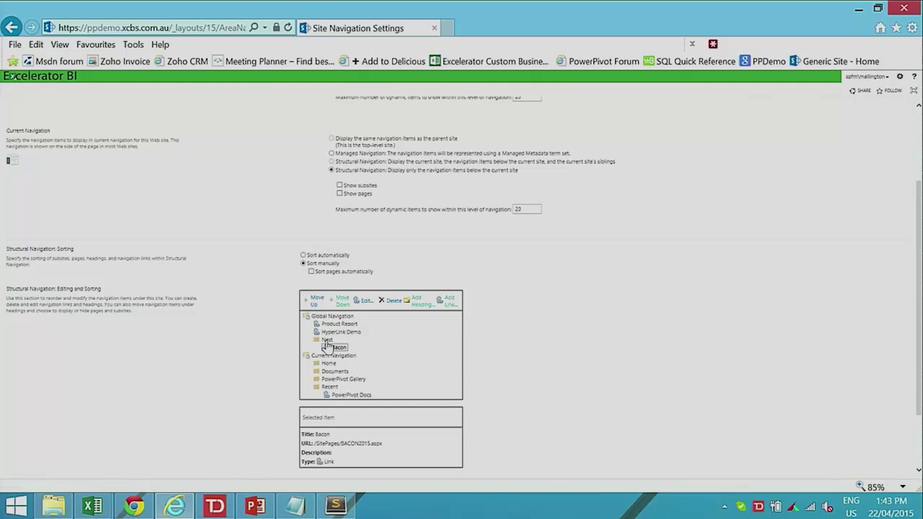
click(452, 305)
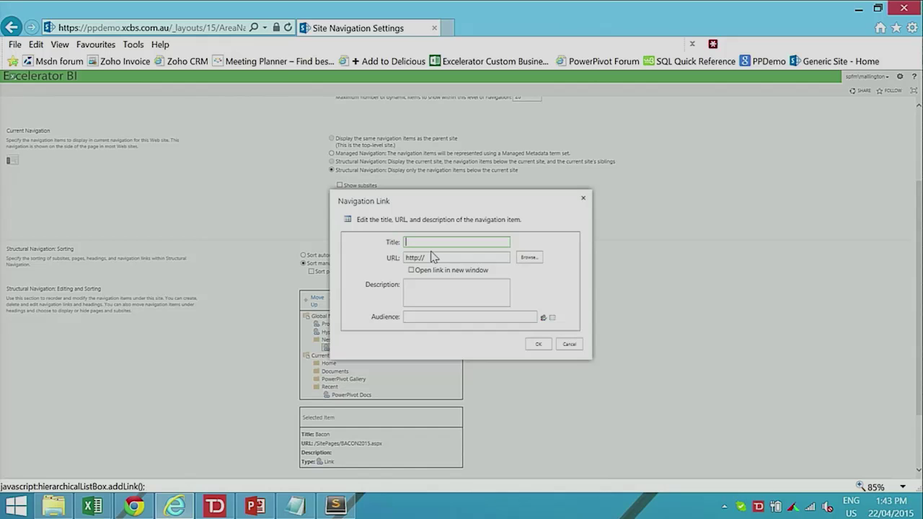
text(Google)
click(455, 258)
text(google)
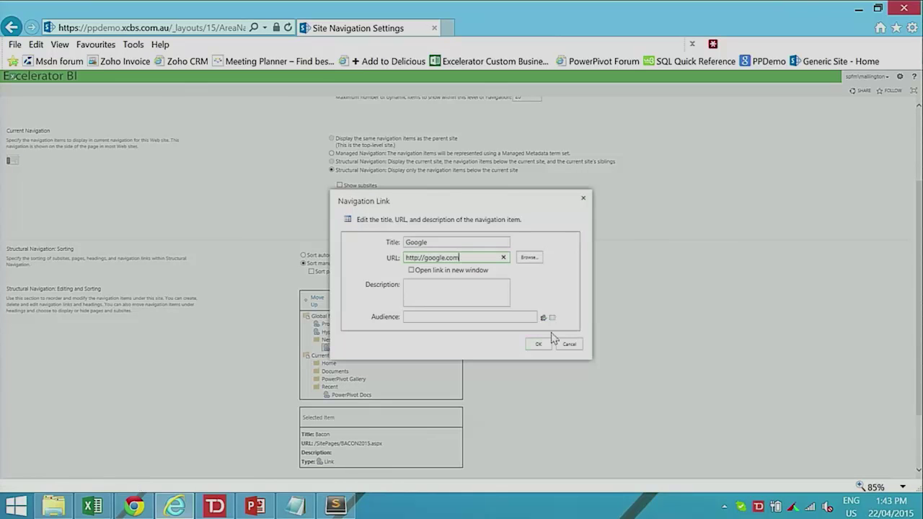
click(537, 343)
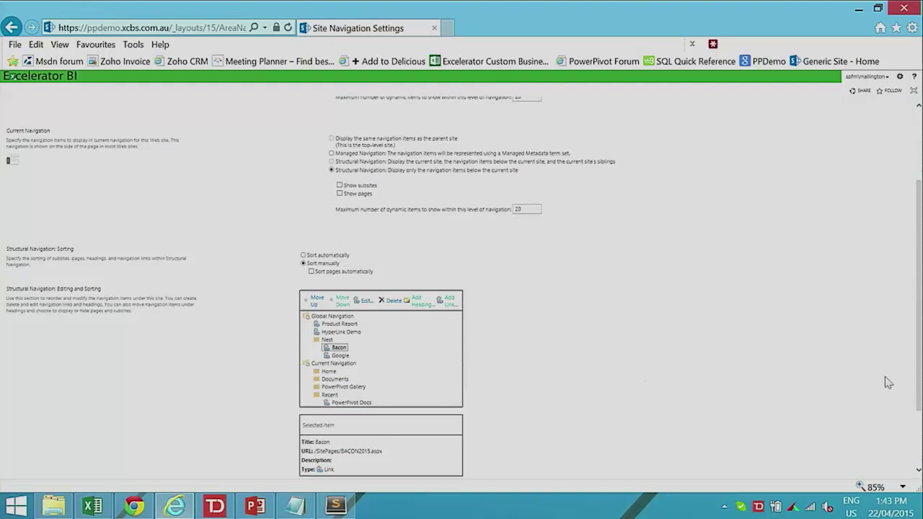
scroll(842, 387, down, 2)
click(861, 456)
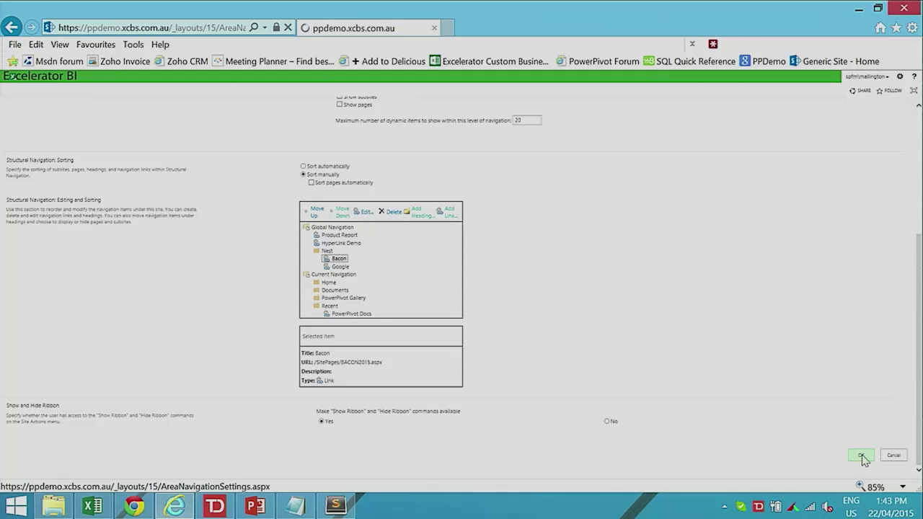
- Open the Bacon page from the Nest heading for editing, and load the PPDemo site in a second browser tab
mouse_move(192, 109)
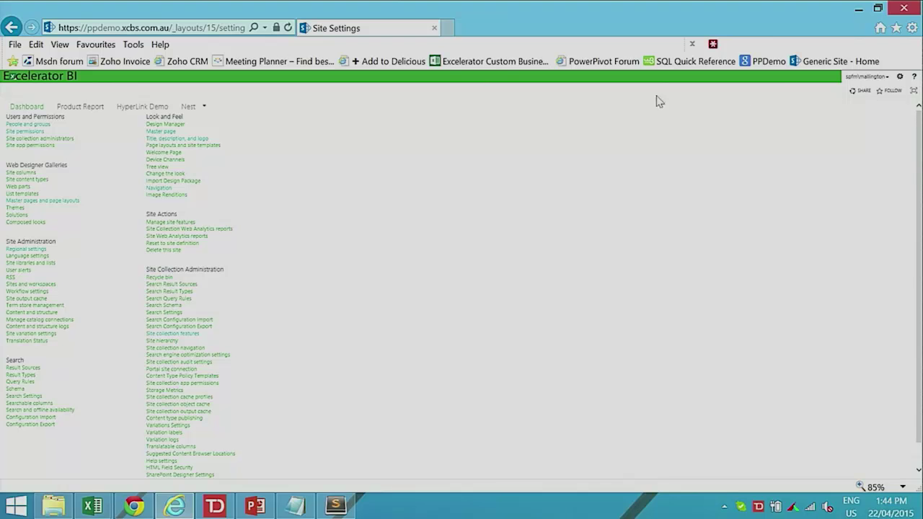
click(186, 130)
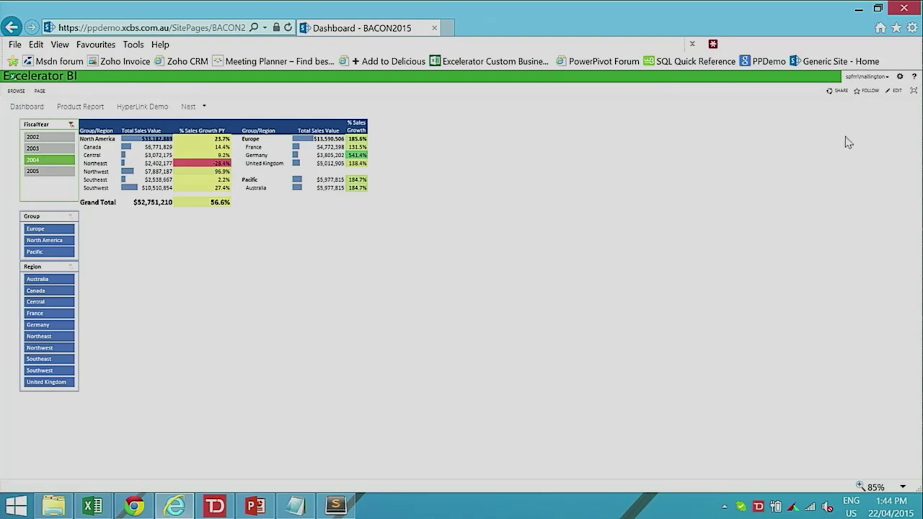
click(894, 90)
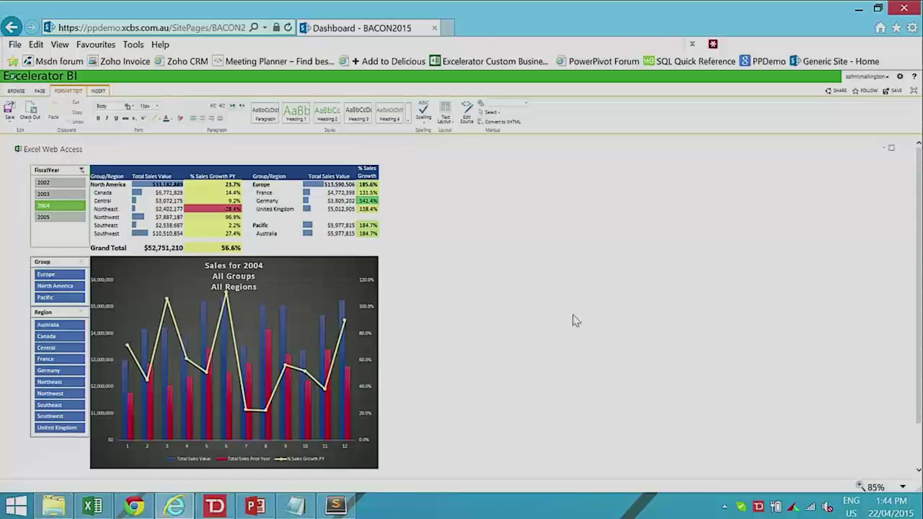
click(448, 28)
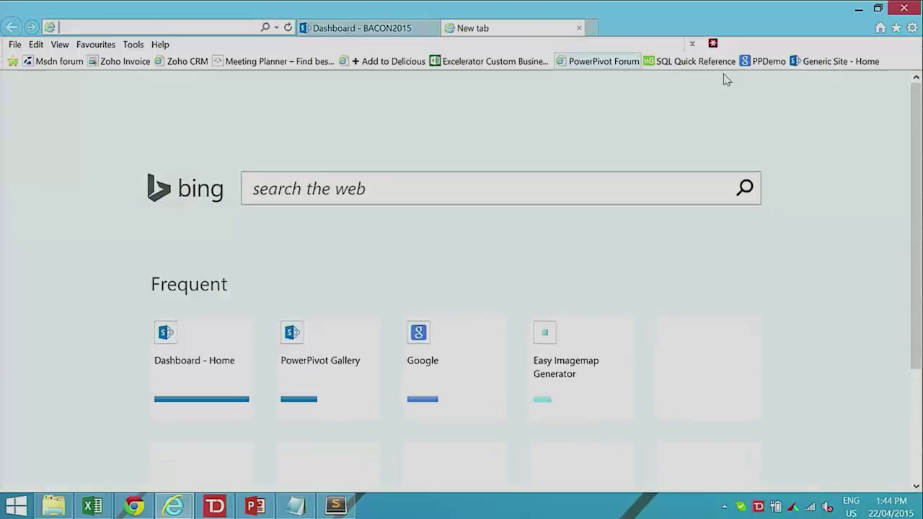
click(777, 64)
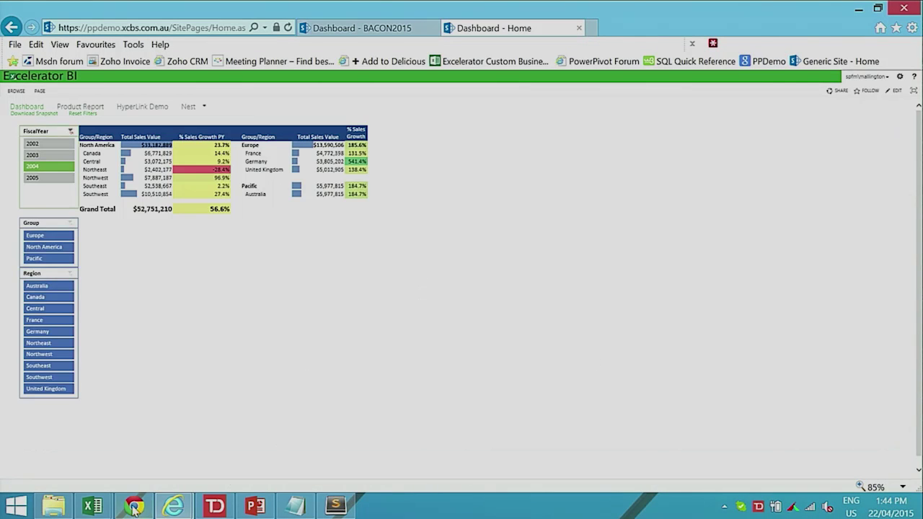
- Switch to Excel and close the screen sizing page workbook without saving it
mouse_move(94, 506)
click(249, 436)
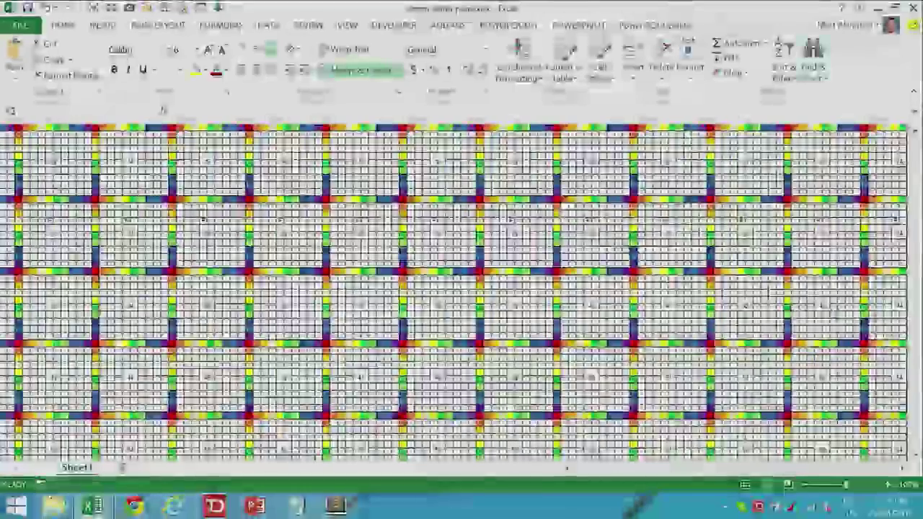
click(913, 7)
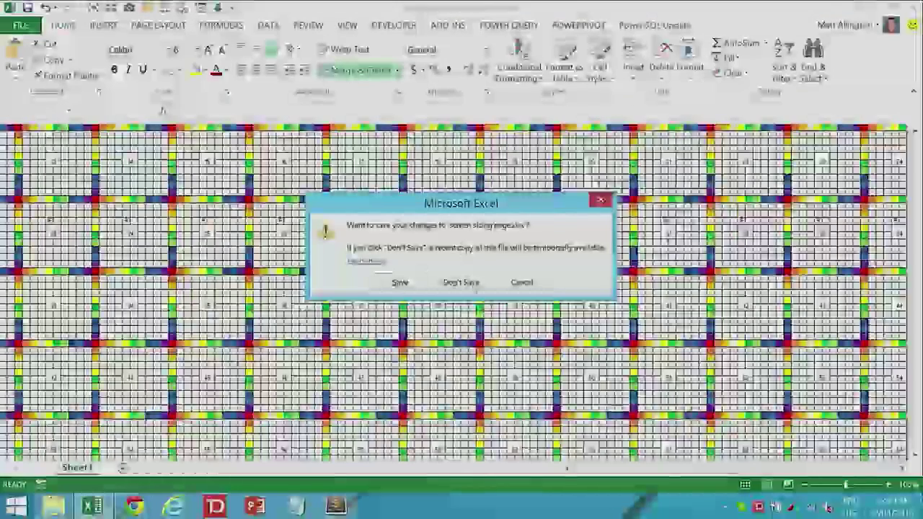
click(461, 283)
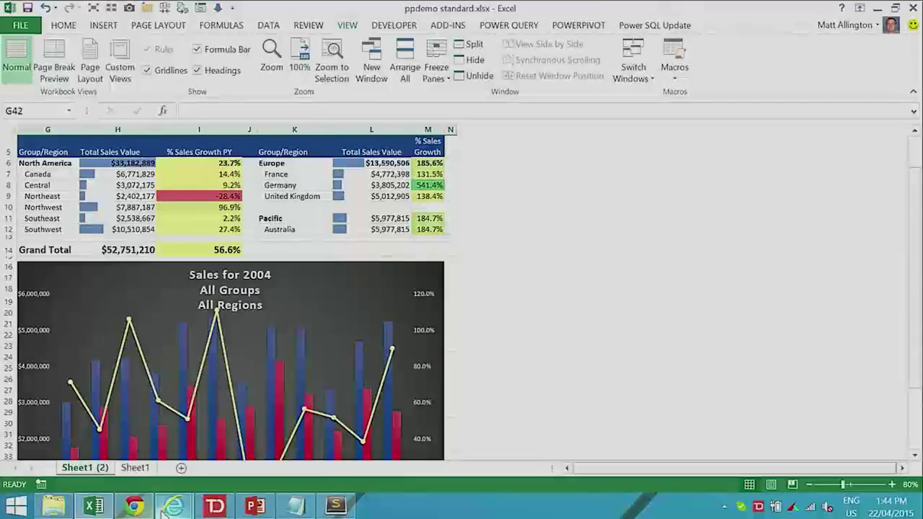
- Return to the Dashboard home page in Internet Explorer and open the Documents library from the site contents
mouse_move(172, 507)
mouse_move(142, 457)
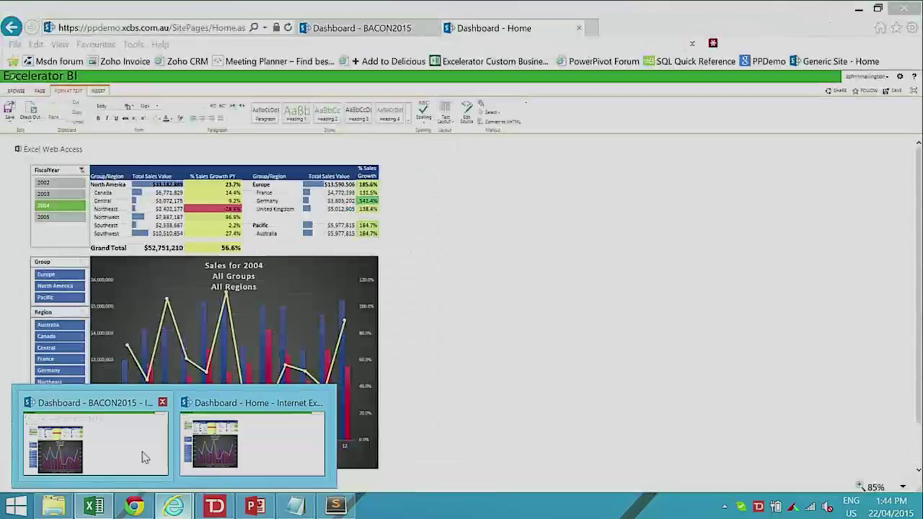
click(208, 457)
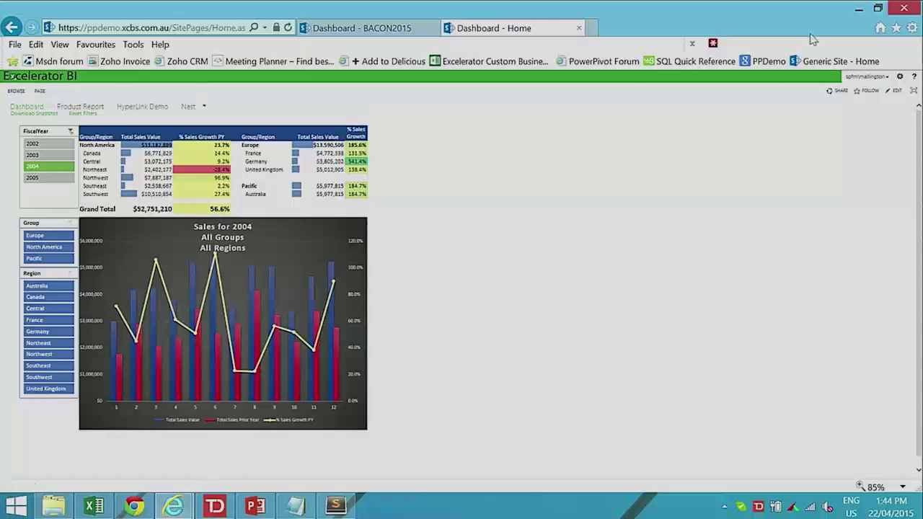
click(900, 79)
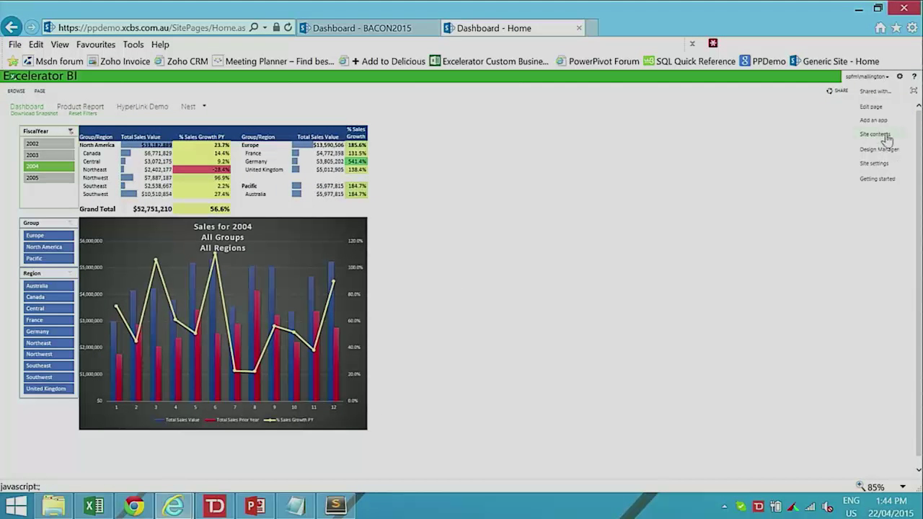
click(877, 136)
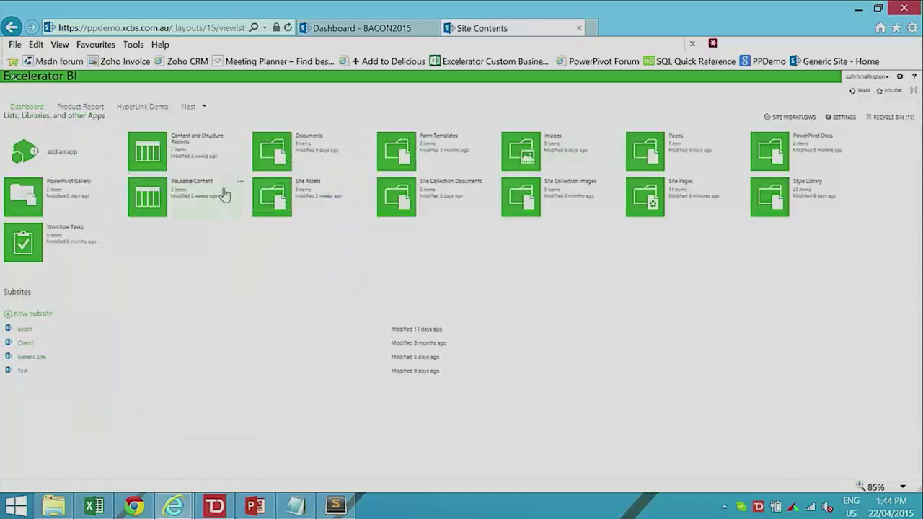
click(283, 153)
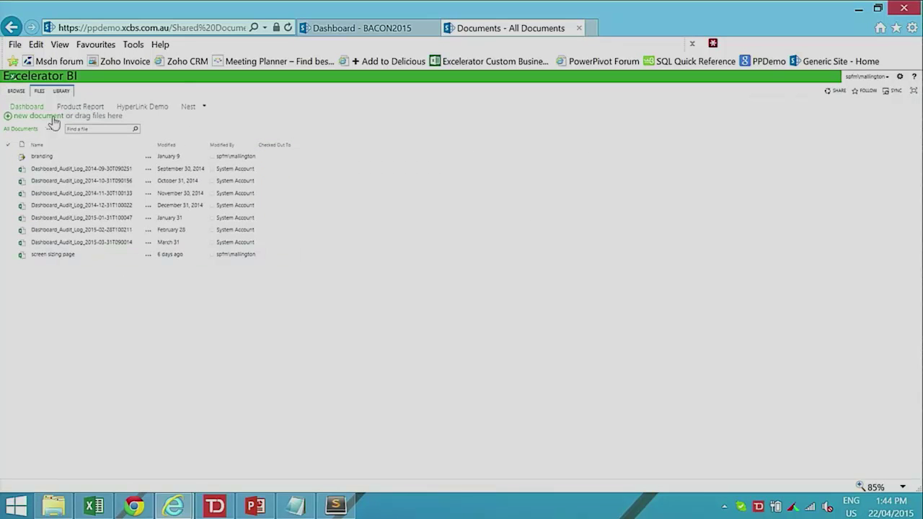
- Upload screen sizing page.xlsx from the PASS BACON 15 folder to the Documents library, overwriting existing files
click(39, 91)
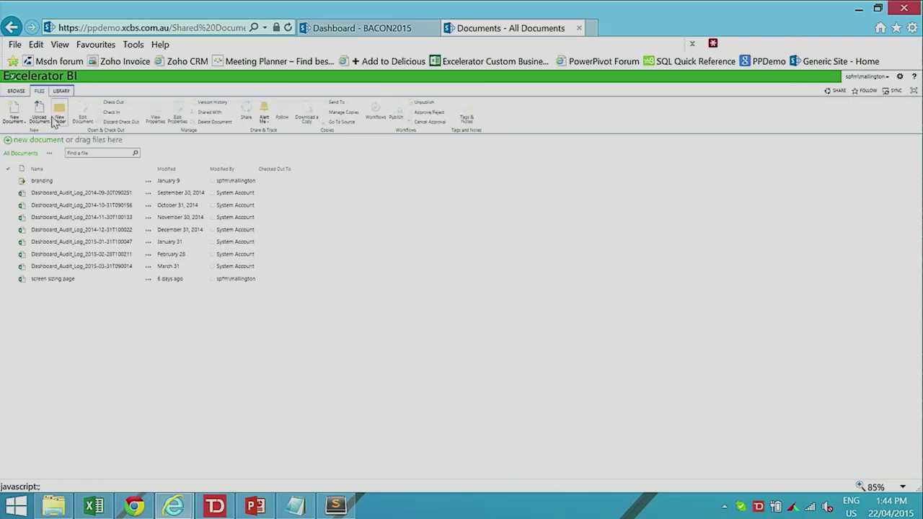
click(39, 115)
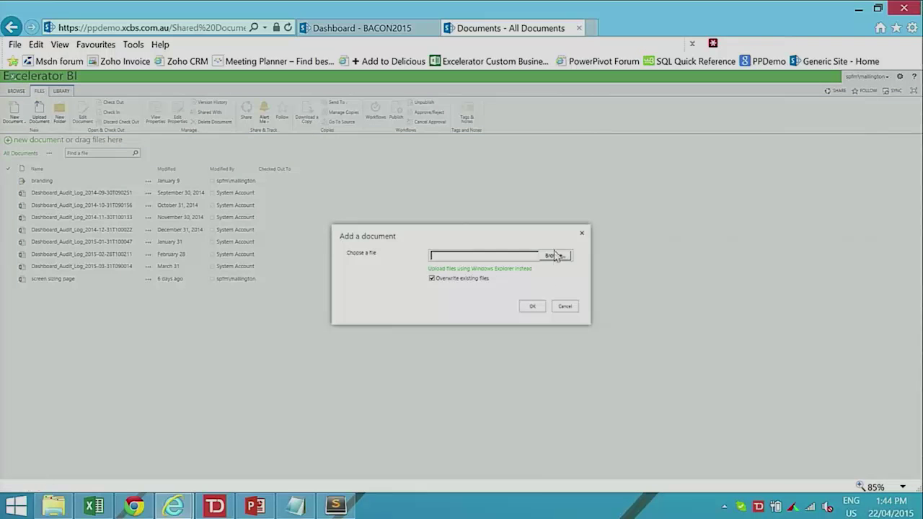
click(556, 255)
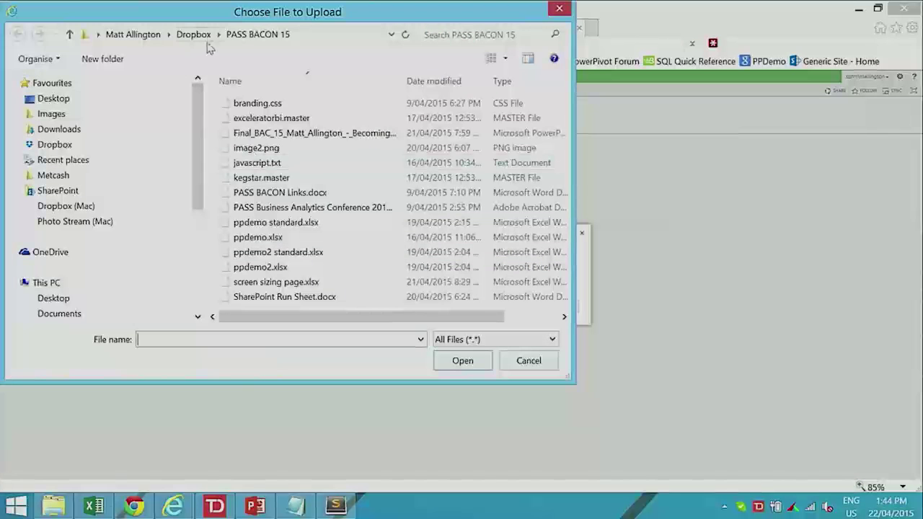
click(308, 282)
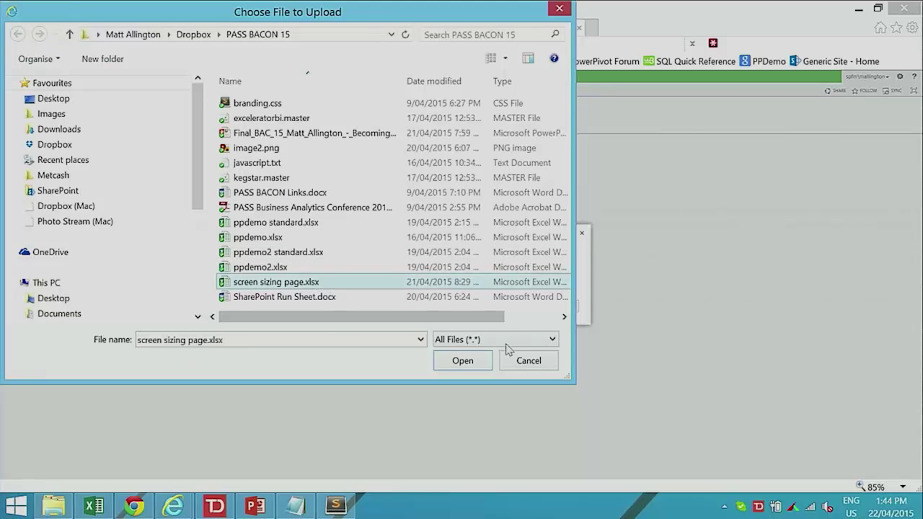
click(472, 360)
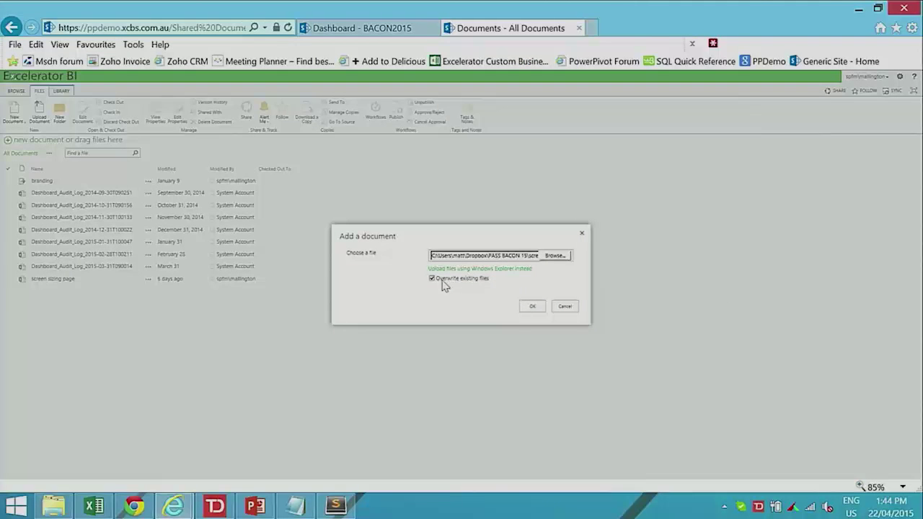
click(531, 309)
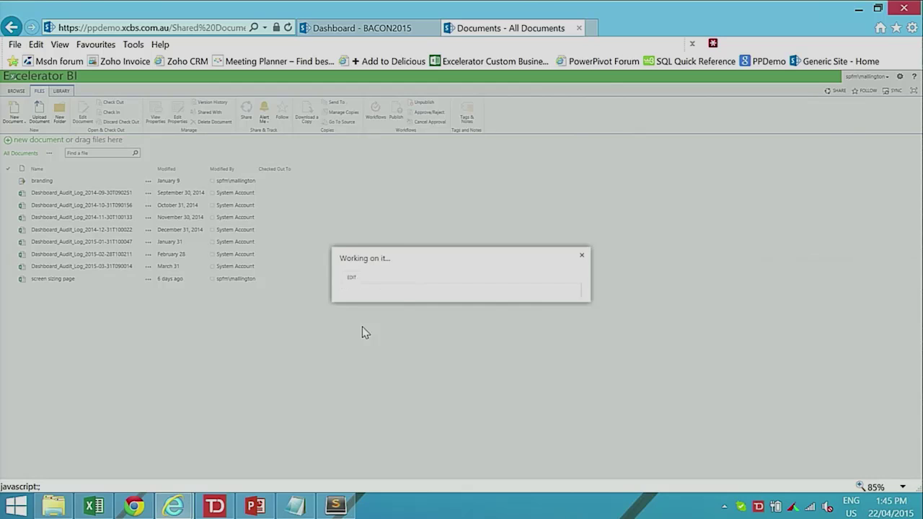
click(543, 375)
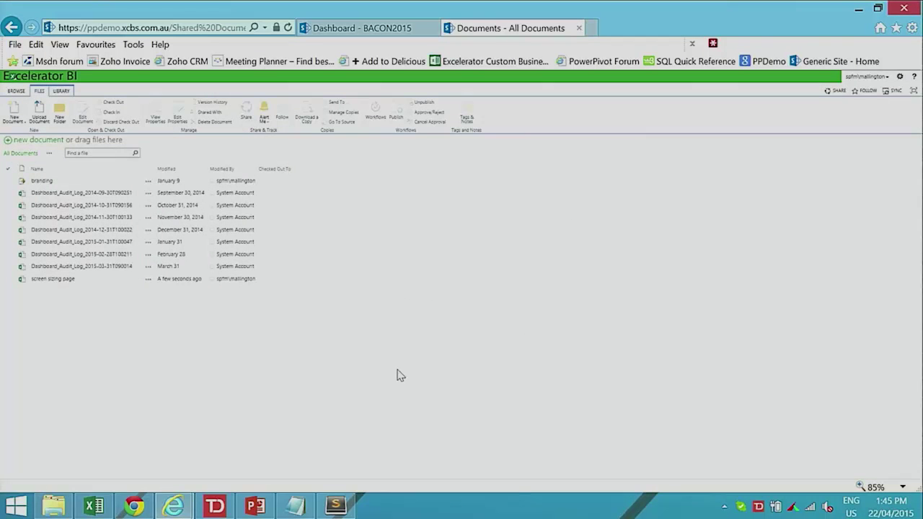
- Set the BACON2015 page's Excel Web Access web part to show screen sizing page.xlsx from Shared Documents, and save the page
click(360, 28)
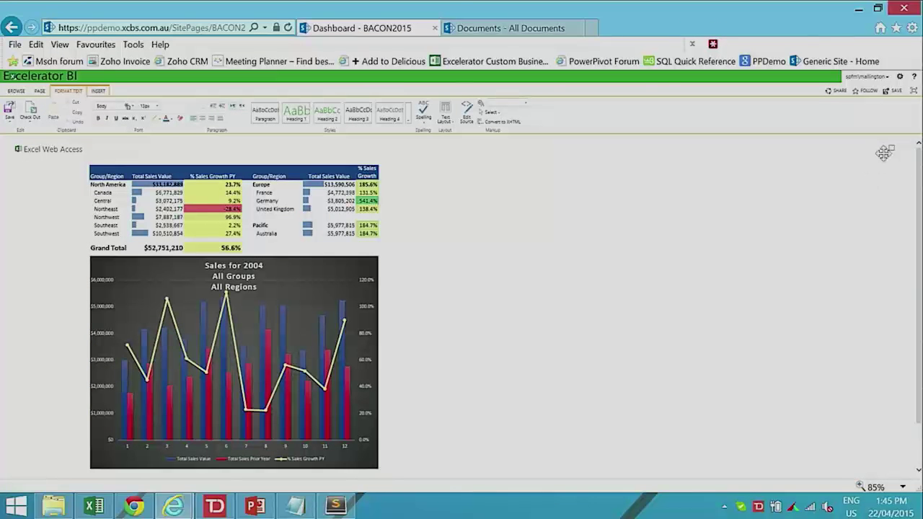
click(885, 148)
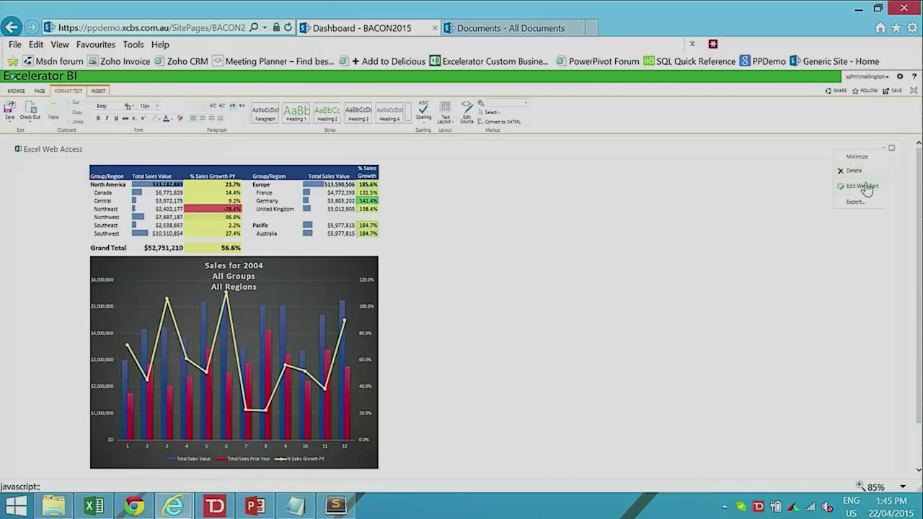
click(864, 186)
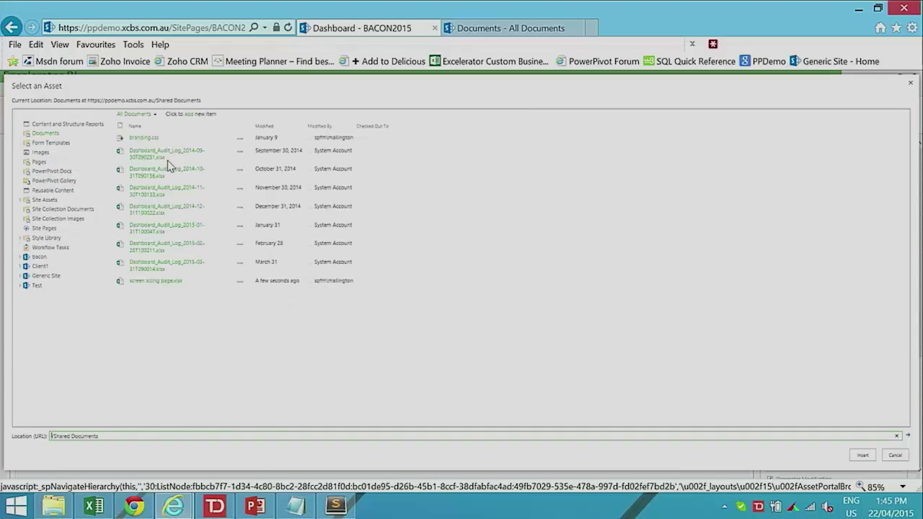
click(147, 286)
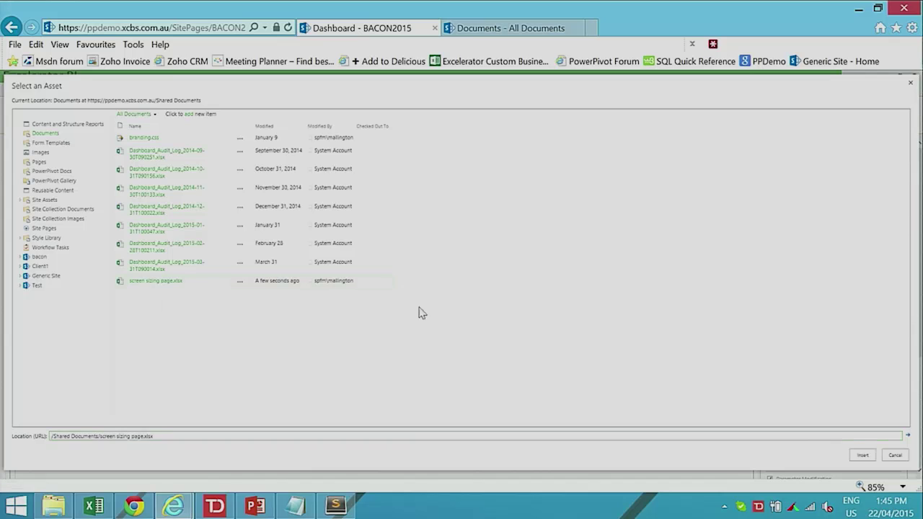
click(863, 455)
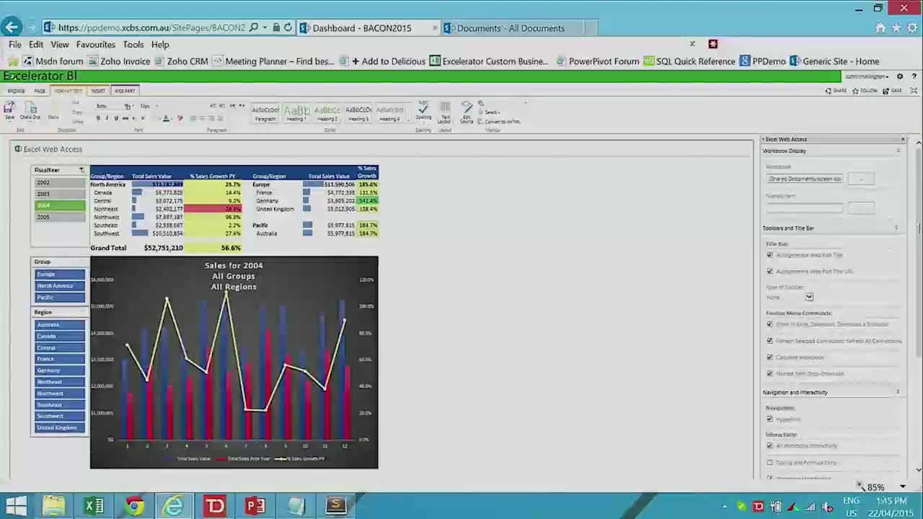
scroll(894, 381, down, 5)
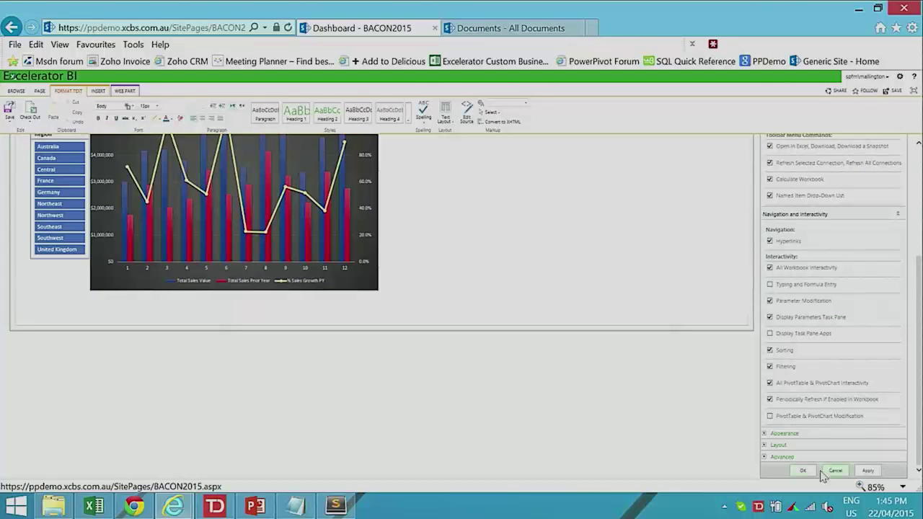
click(803, 470)
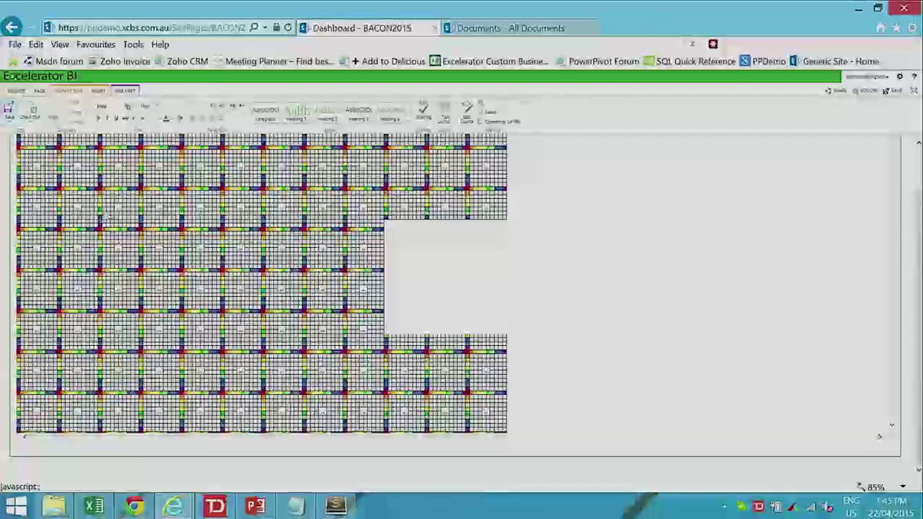
click(10, 115)
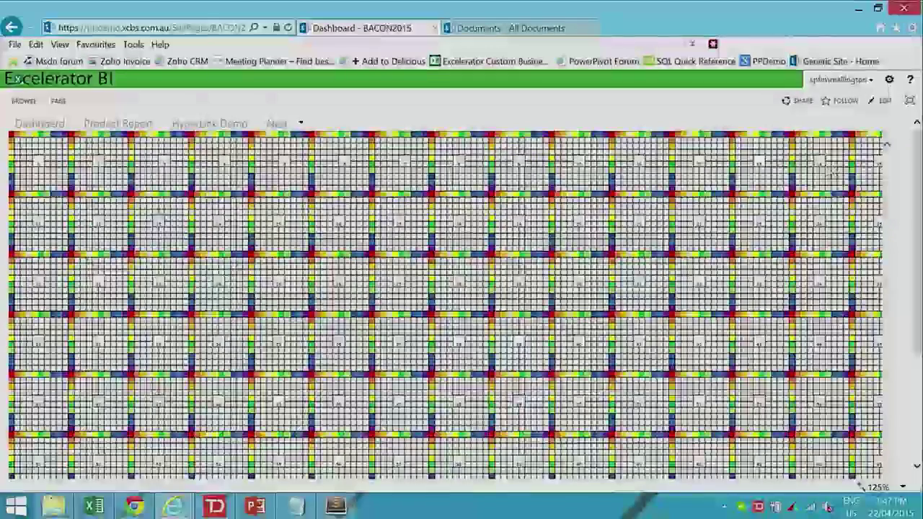
- Switch to Excel, reopen screen sizing page.xlsx from the PASS BACON 15 folder to view the grid, and close it without saving
key(alt+Tab)
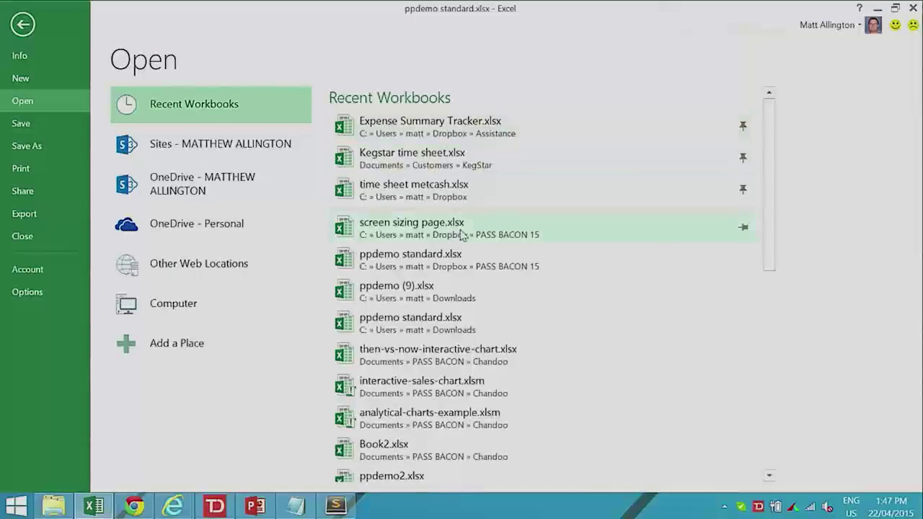
click(459, 229)
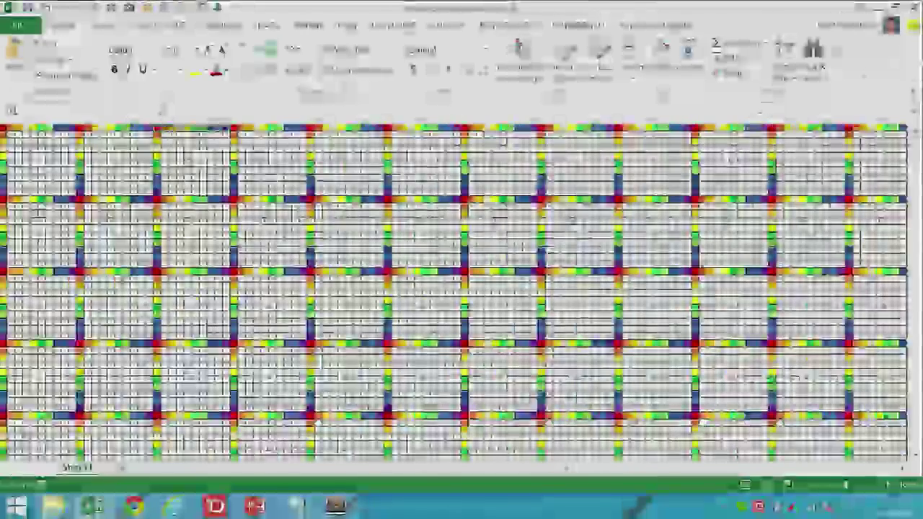
key(alt+F4)
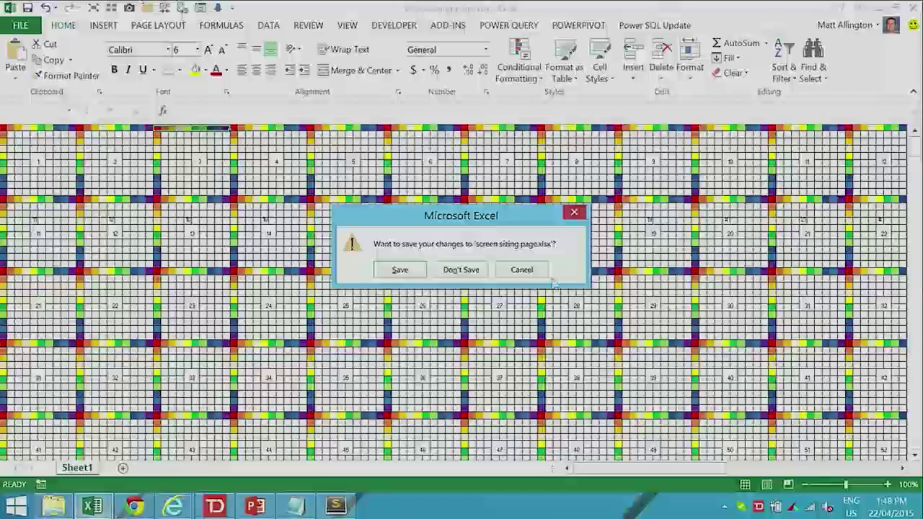
click(460, 270)
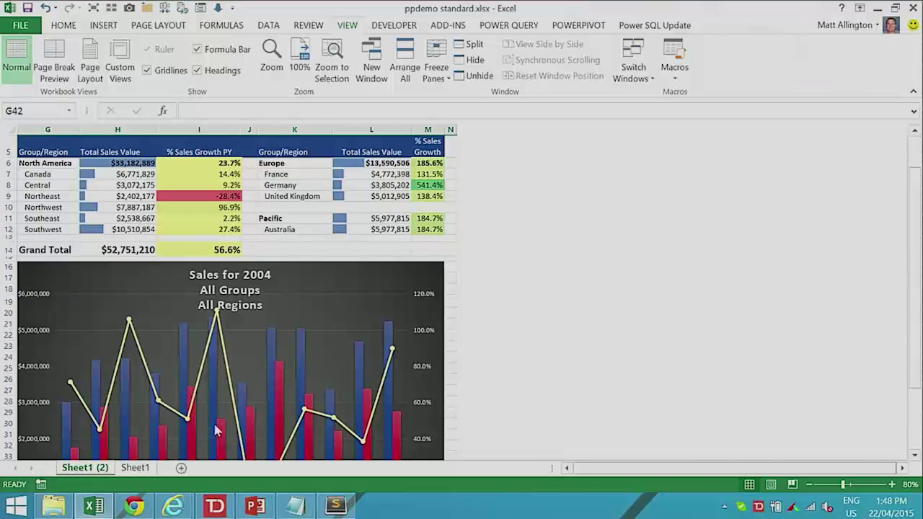
- Return to the Dashboard home page in Internet Explorer, download its snapshot ppdemo.xlsx, and open it
mouse_move(141, 509)
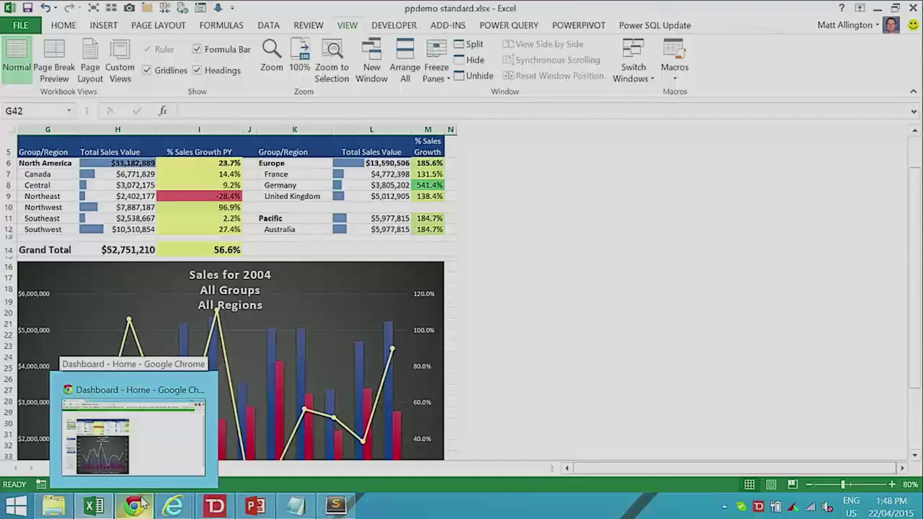
mouse_move(94, 506)
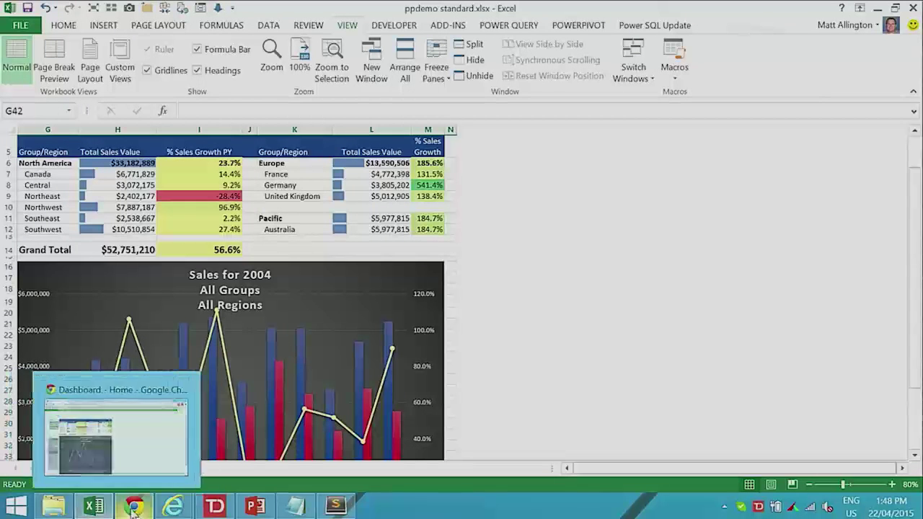
click(252, 439)
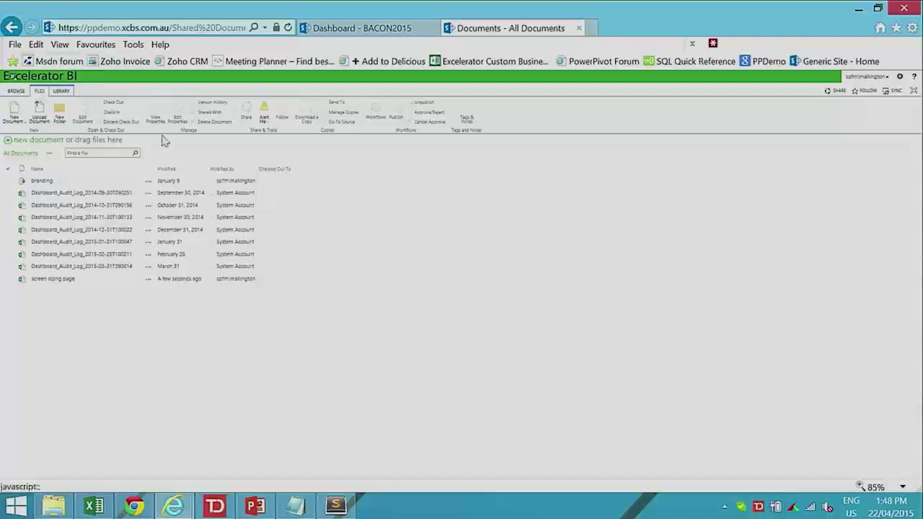
click(45, 78)
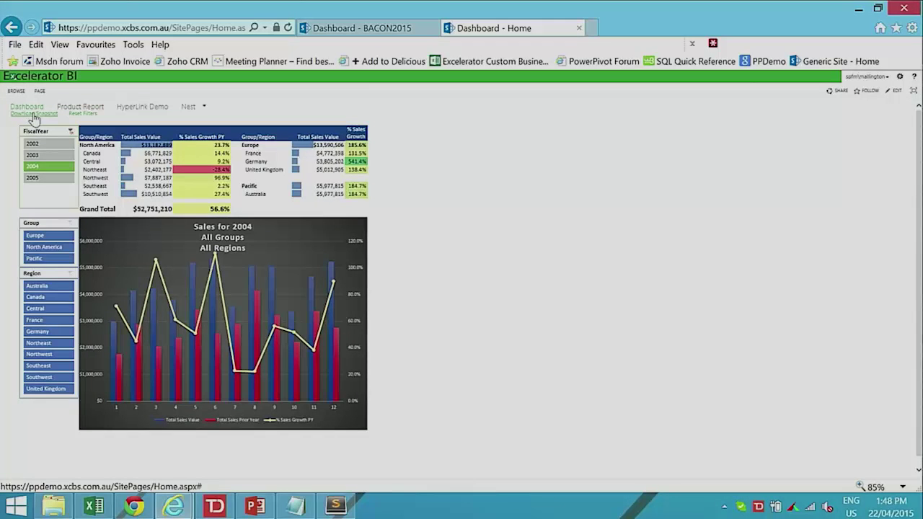
click(34, 114)
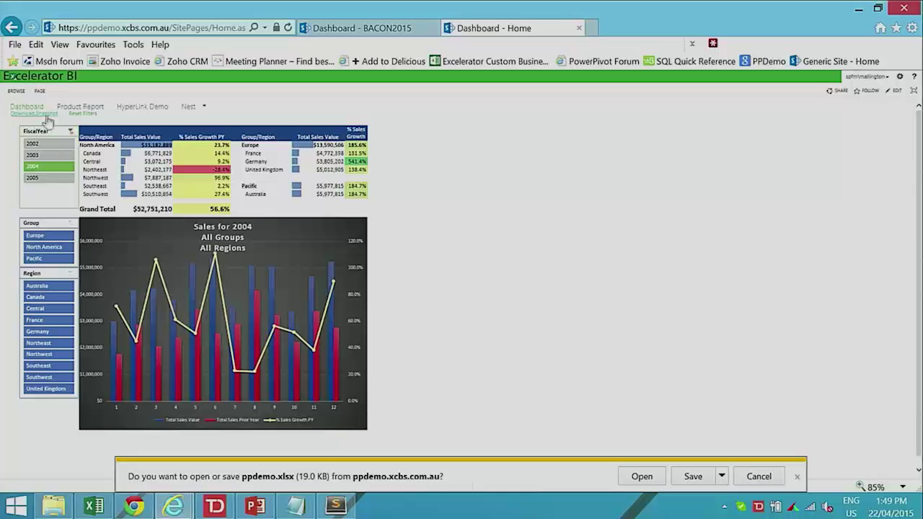
click(641, 476)
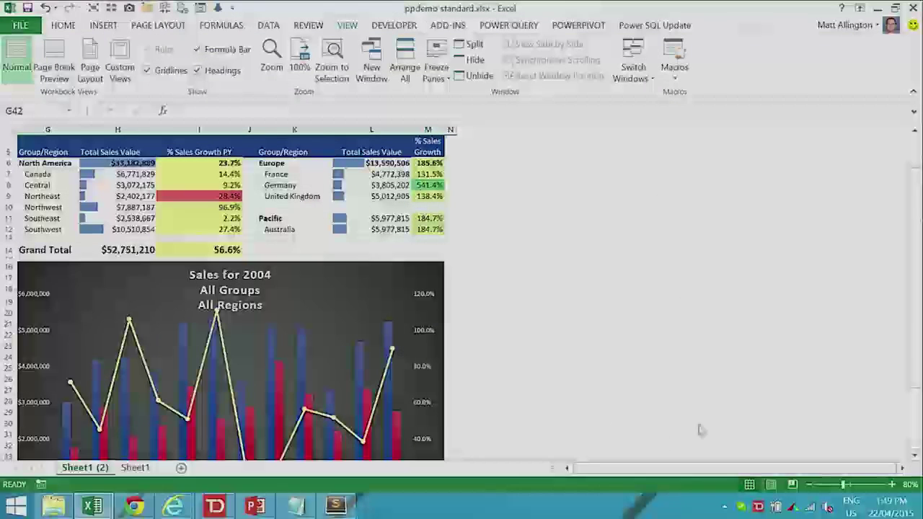
- Filter the ppdemo standard.xlsx dashboard to the Europe group and fiscal year 2005
click(567, 468)
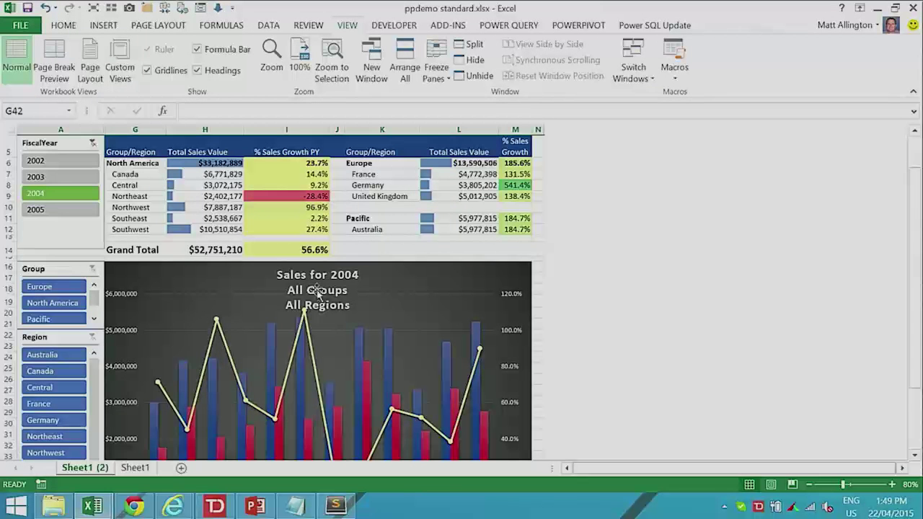
click(58, 287)
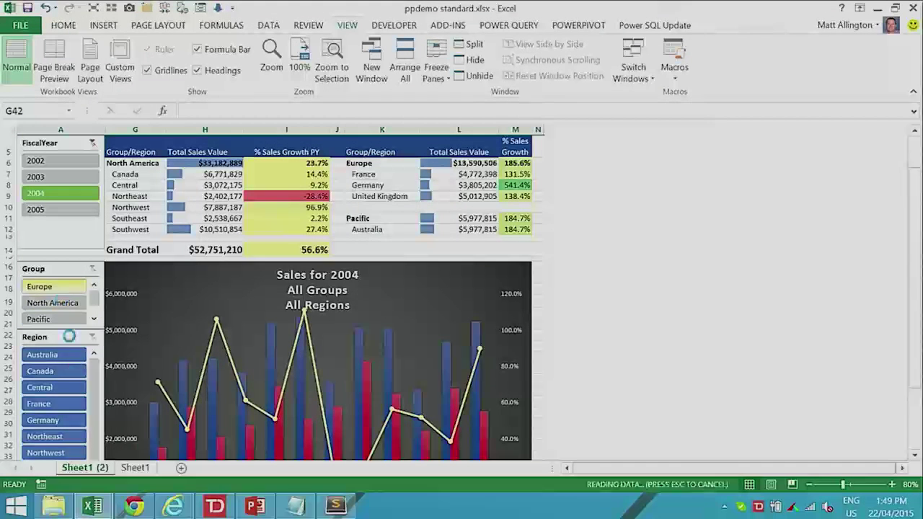
click(46, 209)
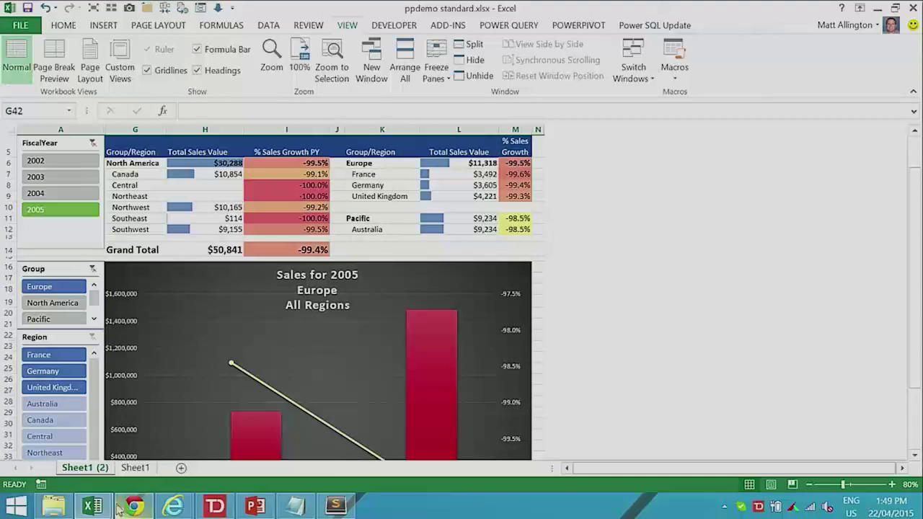
- Switch to the Dashboard home page in Internet Explorer, filter it to the Central region, and reset the filters
mouse_move(173, 505)
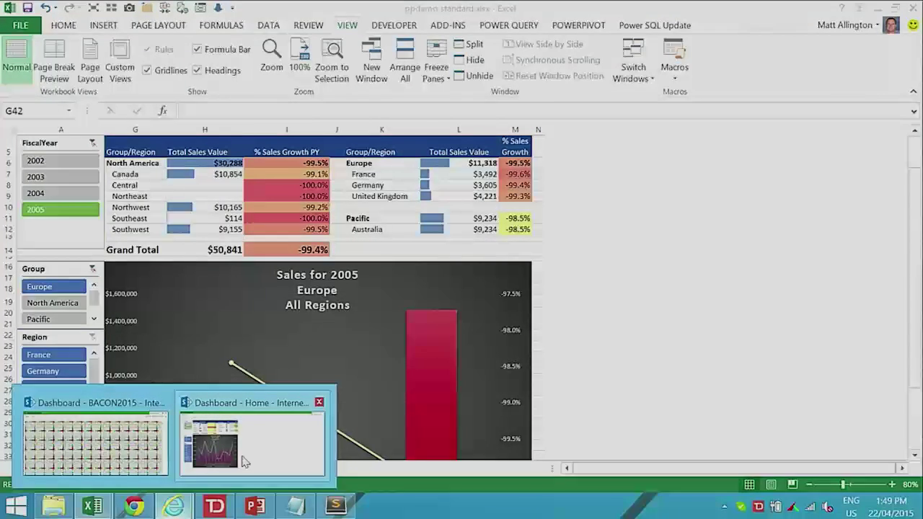
click(241, 458)
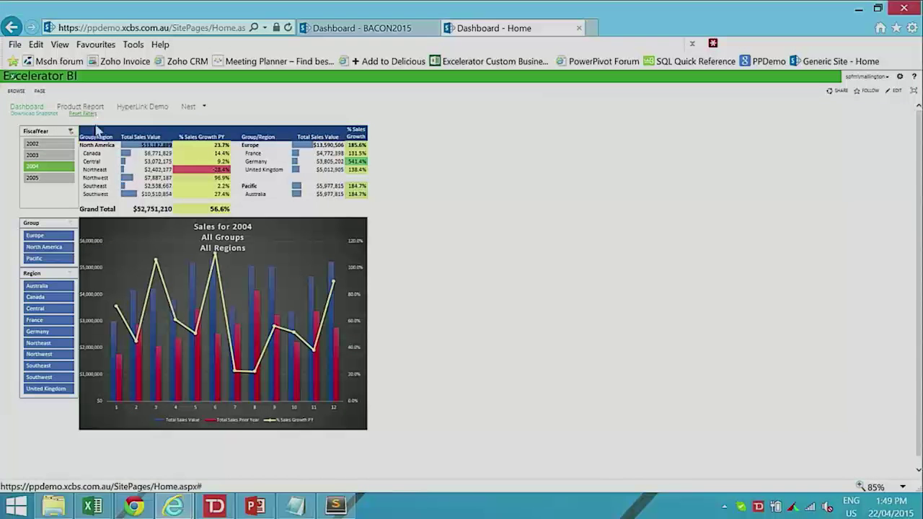
click(32, 309)
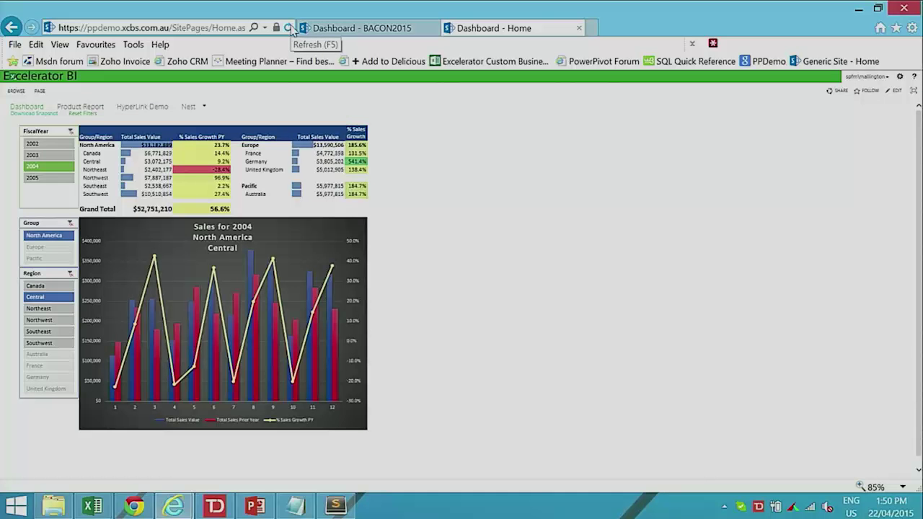
click(84, 116)
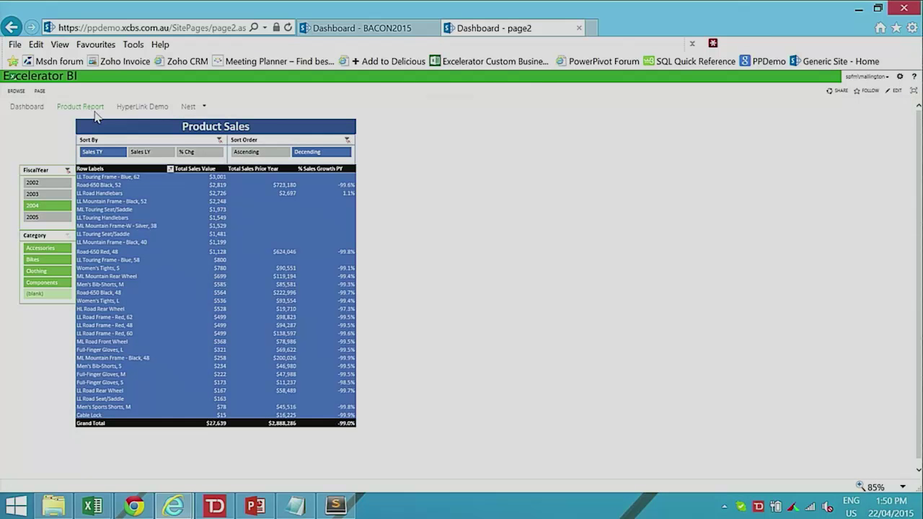
click(11, 27)
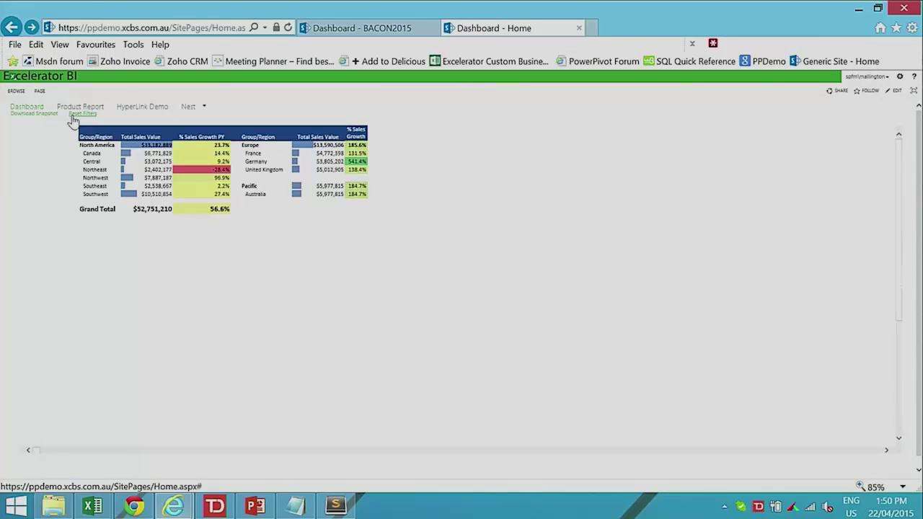
click(71, 116)
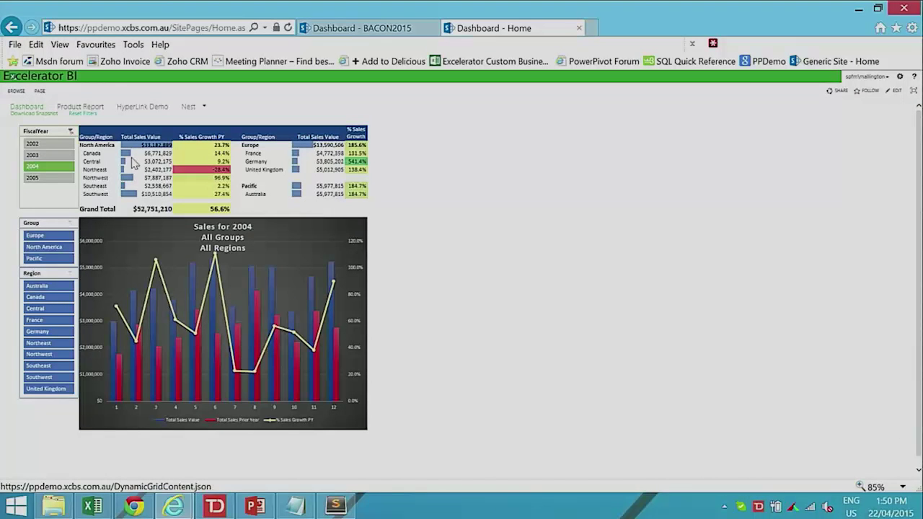
- Open the BACON2015 page under Nest for editing and start inserting embed code
click(891, 93)
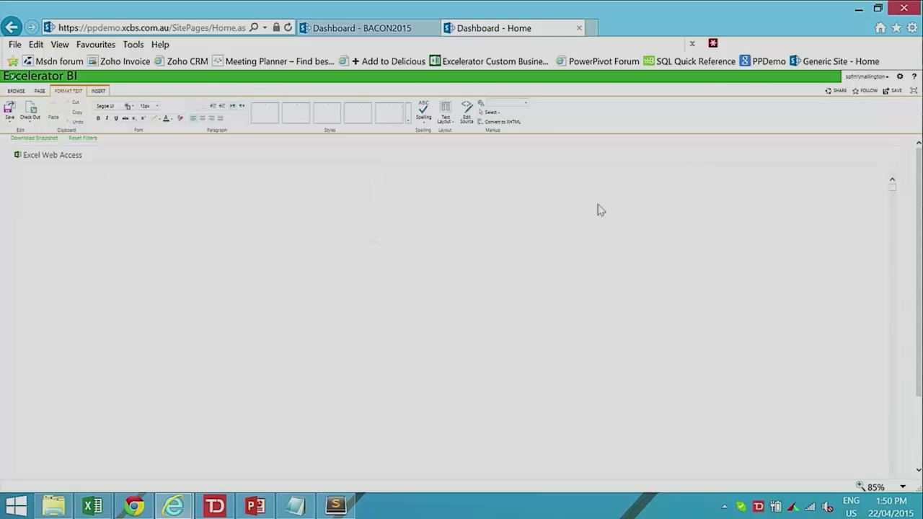
click(11, 28)
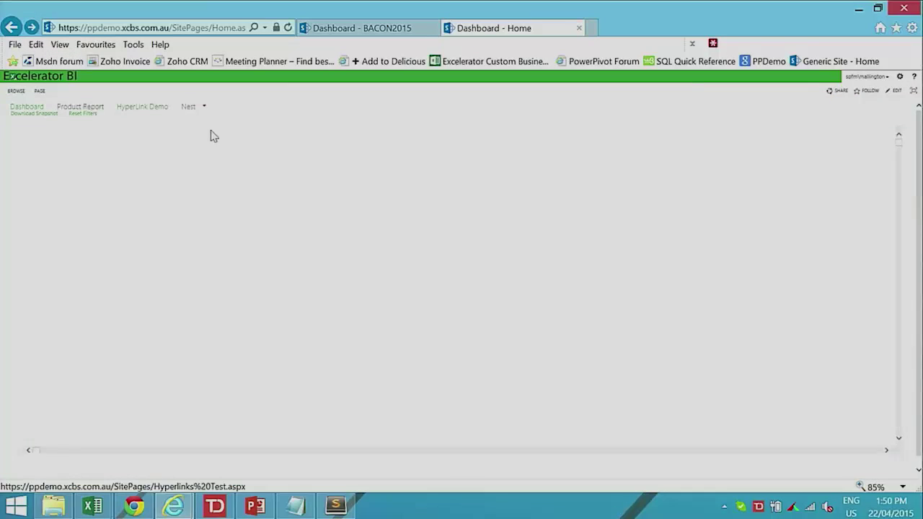
mouse_move(195, 108)
click(190, 126)
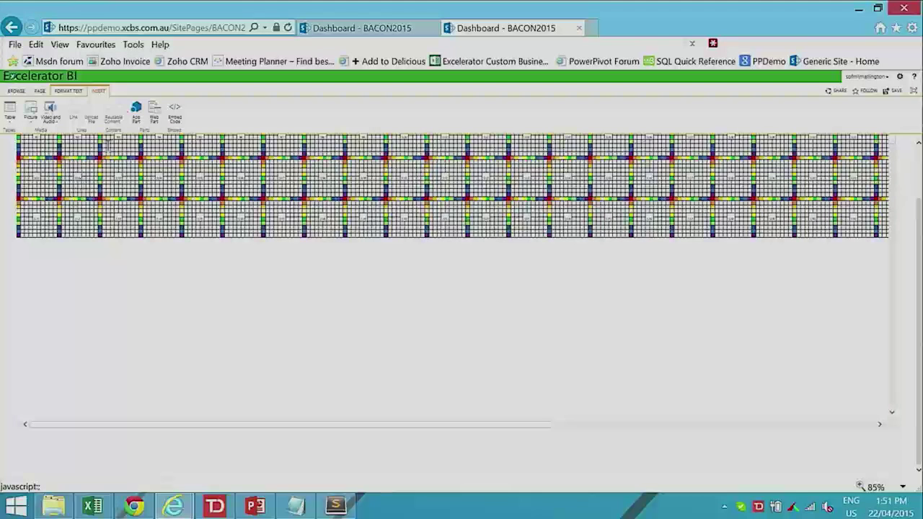
click(154, 113)
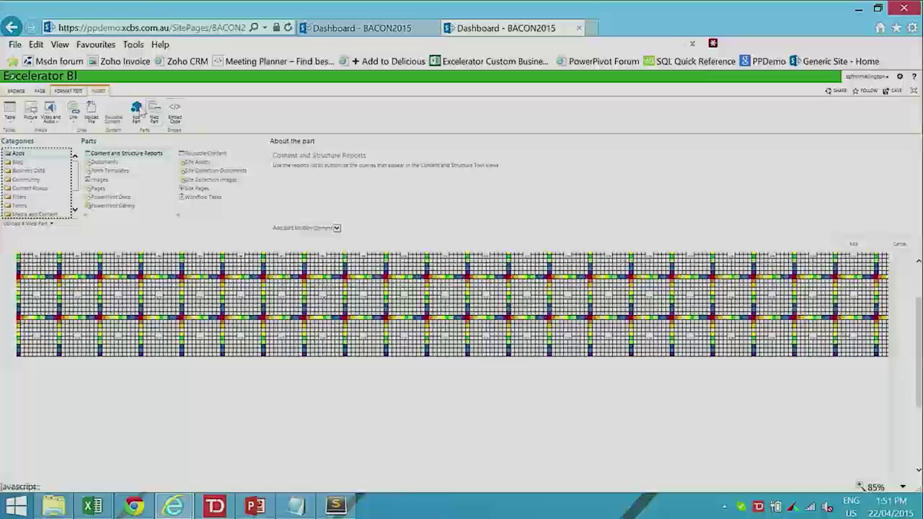
click(176, 113)
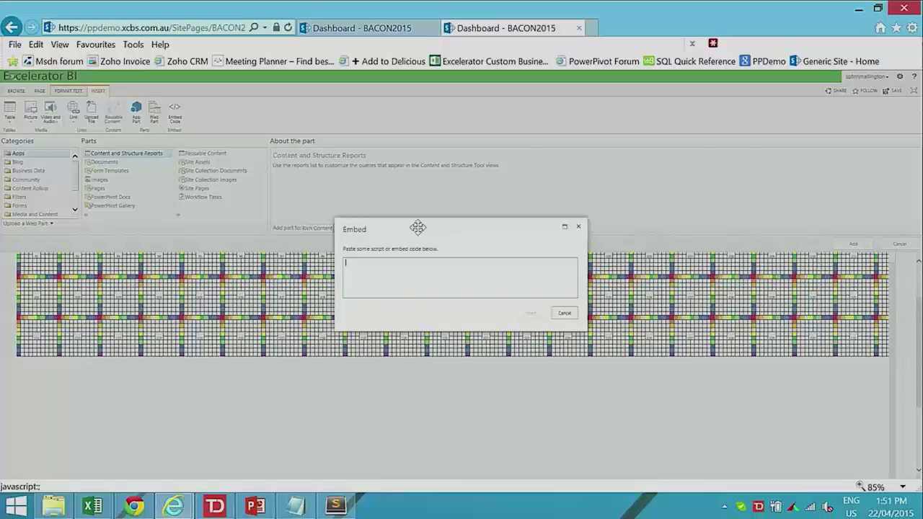
- Switch to javascript.txt in Notepad and examine the addDownloadSnapshot and addResetFilters functions
click(295, 505)
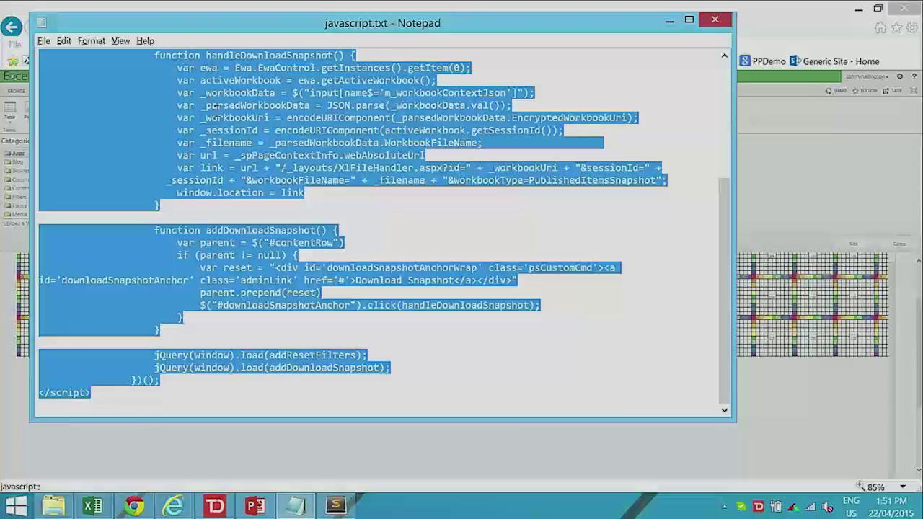
click(241, 207)
drag(219, 230, 305, 243)
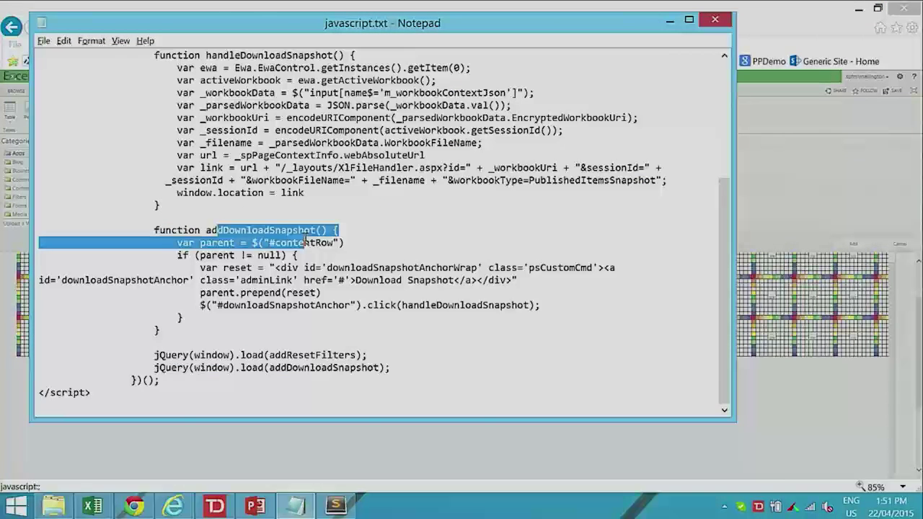
scroll(287, 256, up, 5)
scroll(277, 202, down, 3)
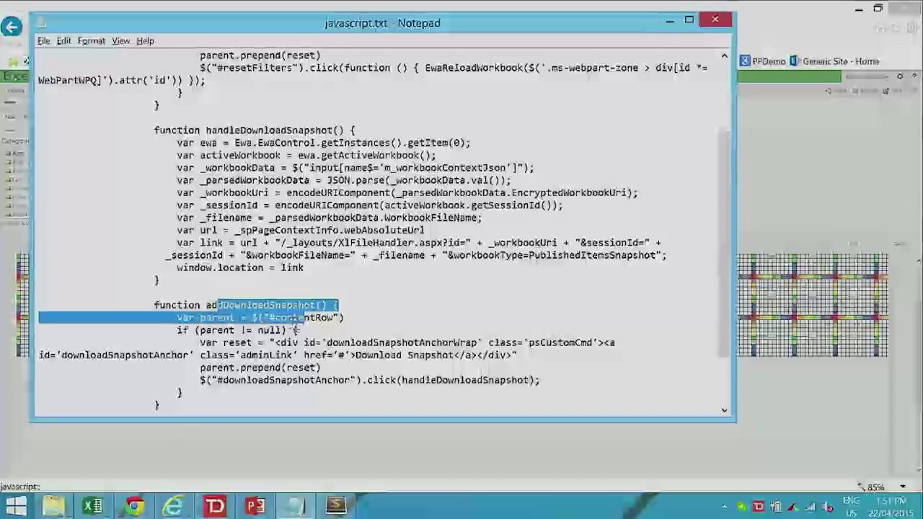
scroll(276, 193, up, 3)
drag(230, 105, 270, 105)
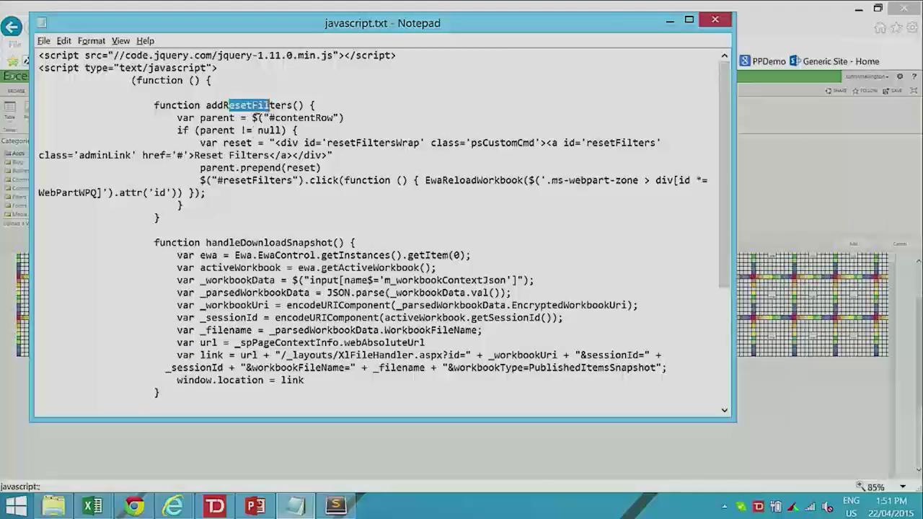
- Embed the copied javascript.txt script in the BACON2015 page in Internet Explorer and save the page
key(alt+Tab)
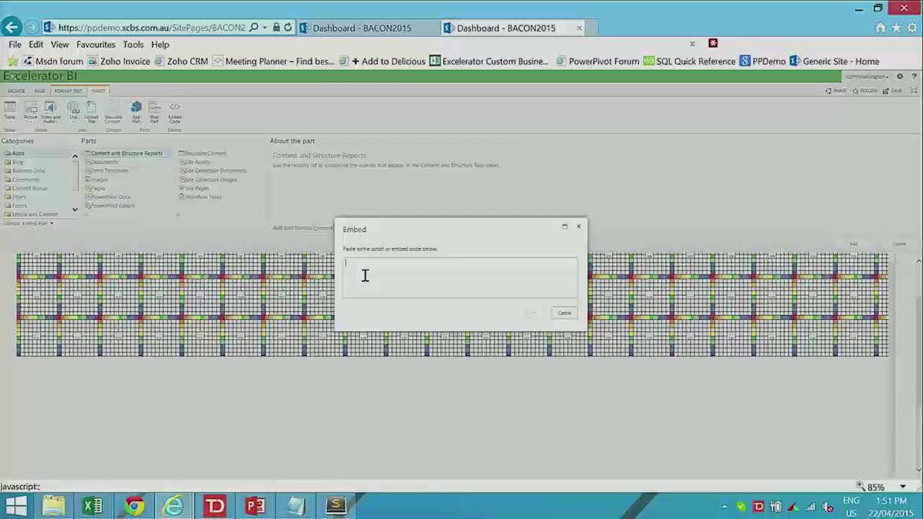
key(ctrl+v)
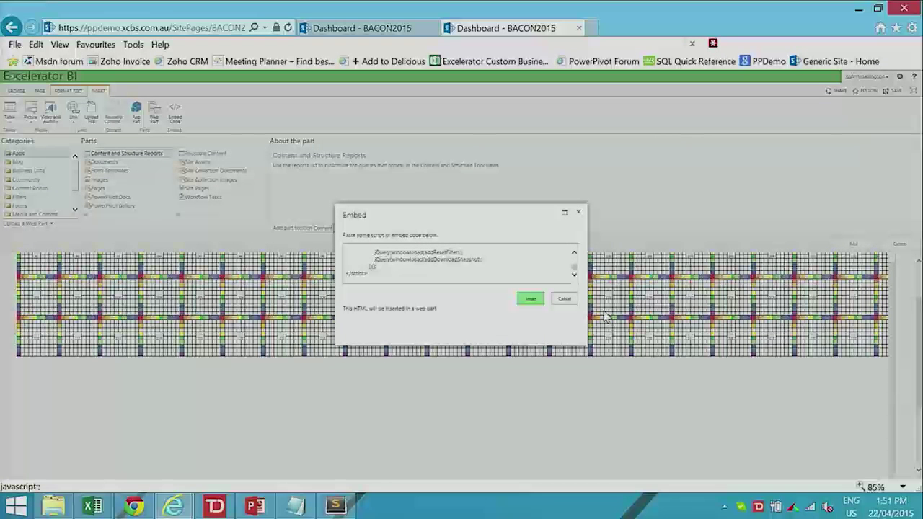
click(533, 301)
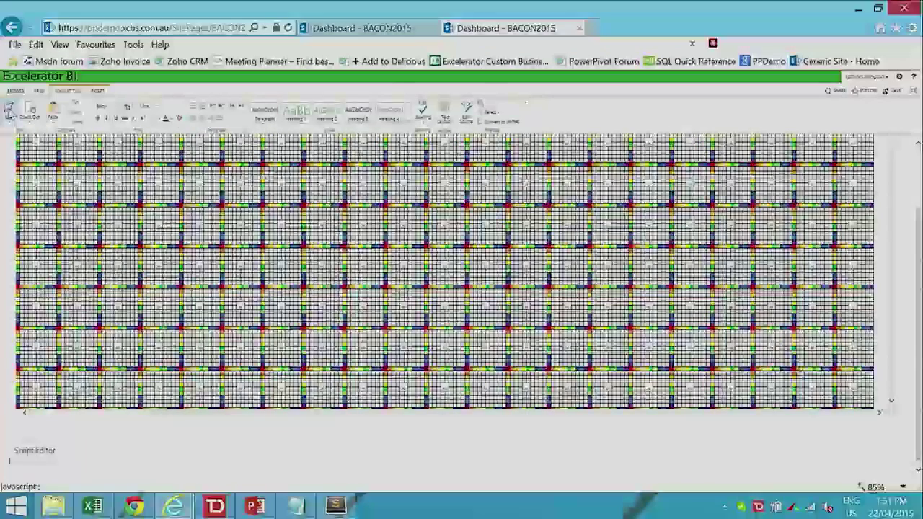
click(11, 112)
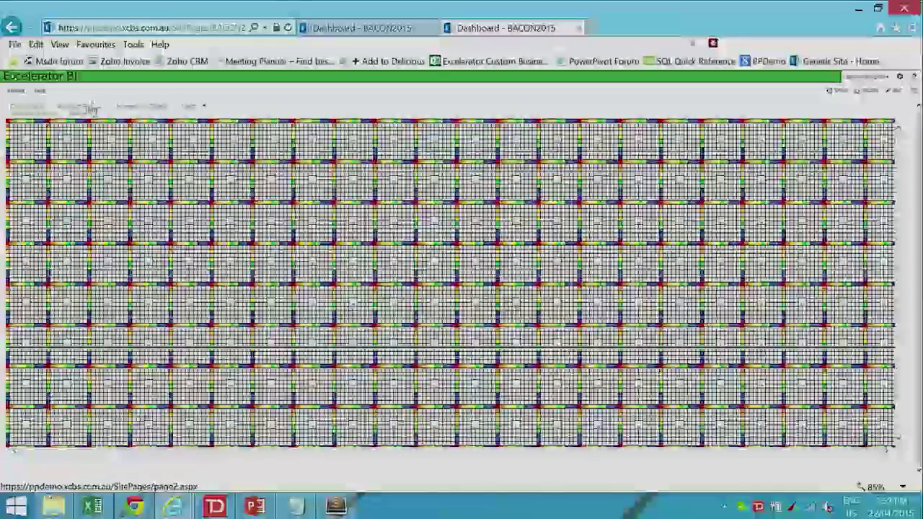
- View the Product Report page, and examine the image map and generator link on the HyperLink Demo page
click(87, 109)
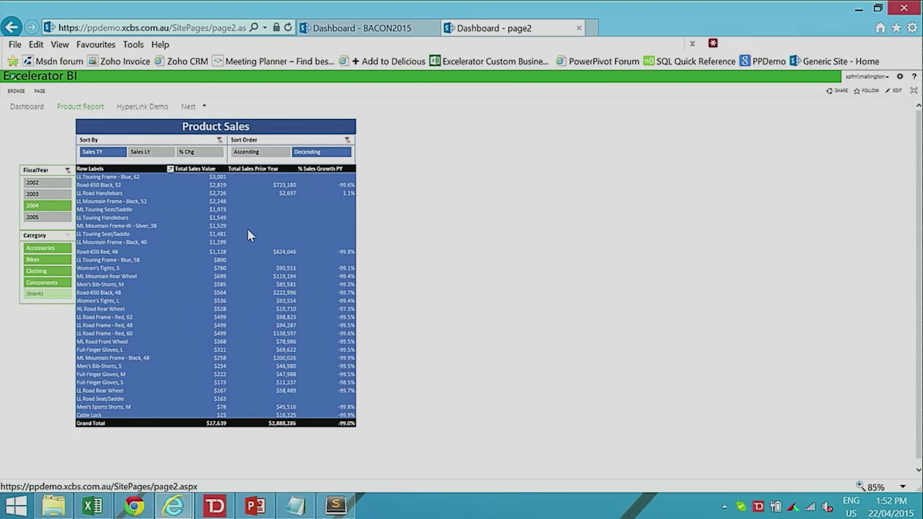
click(139, 113)
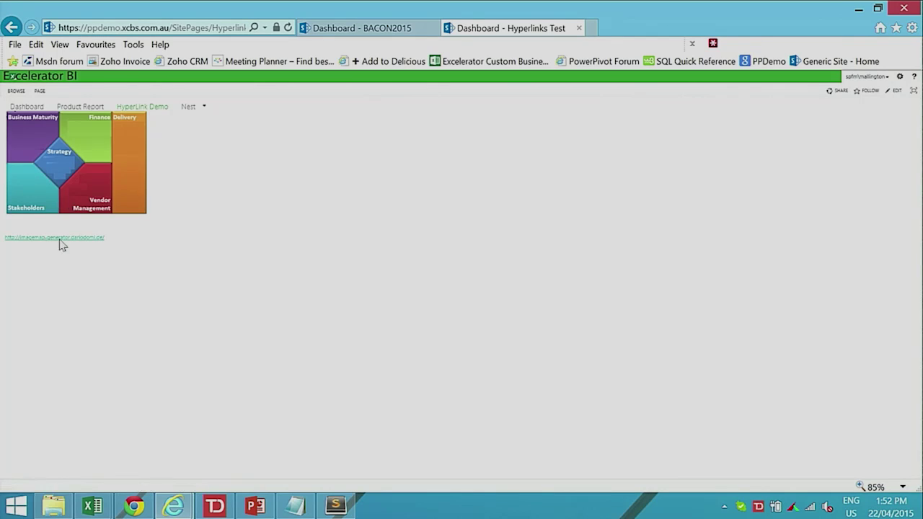
key(ctrl+plus)
key(ctrl+plus)
key(ctrl+plus)
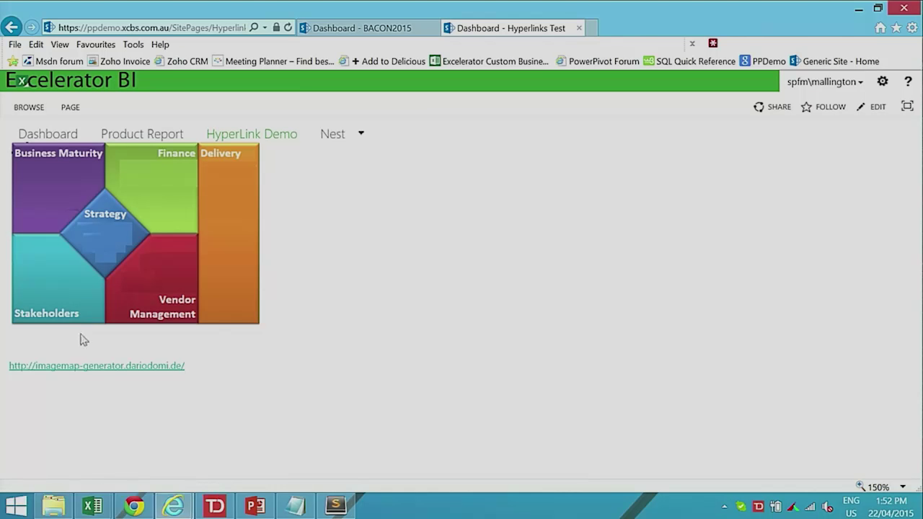
- Open the Easy Imagemap Generator site from the HyperLink Demo page and upload the strategy map image from the local PC
click(100, 366)
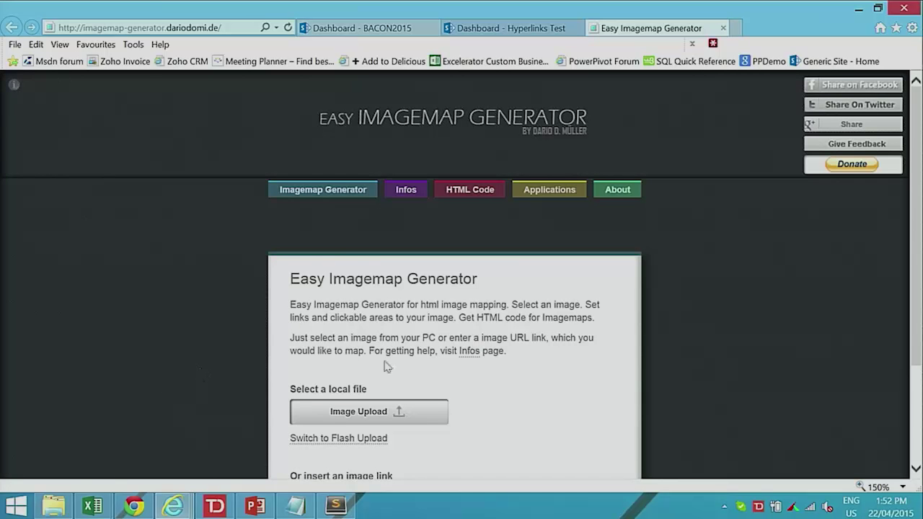
scroll(519, 318, down, 1)
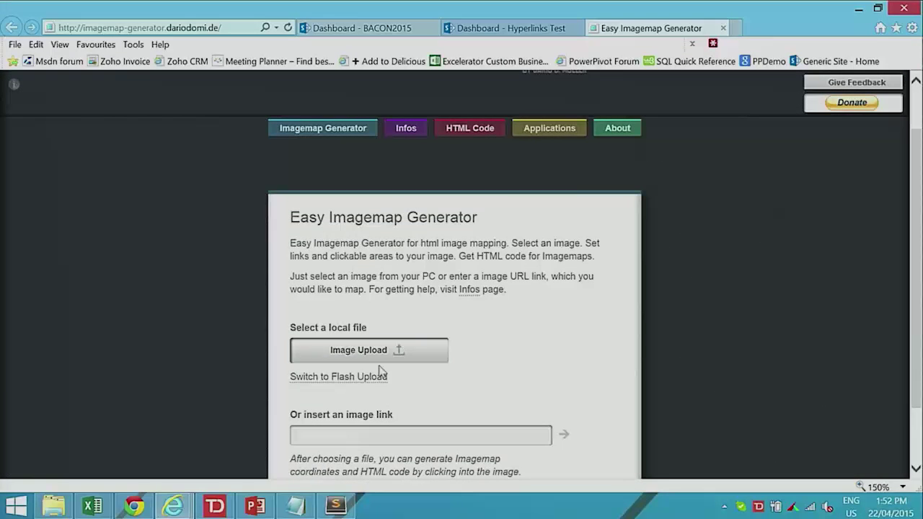
click(384, 359)
click(270, 149)
click(479, 367)
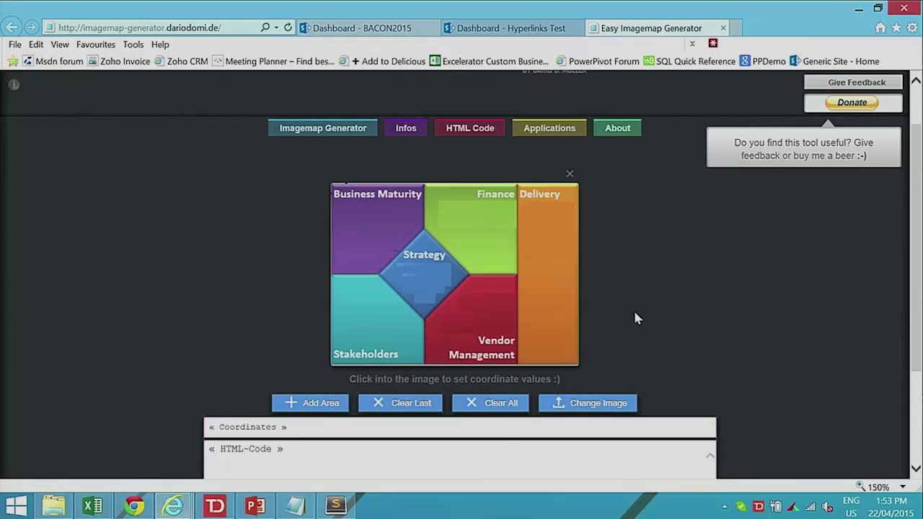
- Trace the corners of the Business Maturity region as a clickable area and title it "Bus Maturity" in the HTML code
click(334, 184)
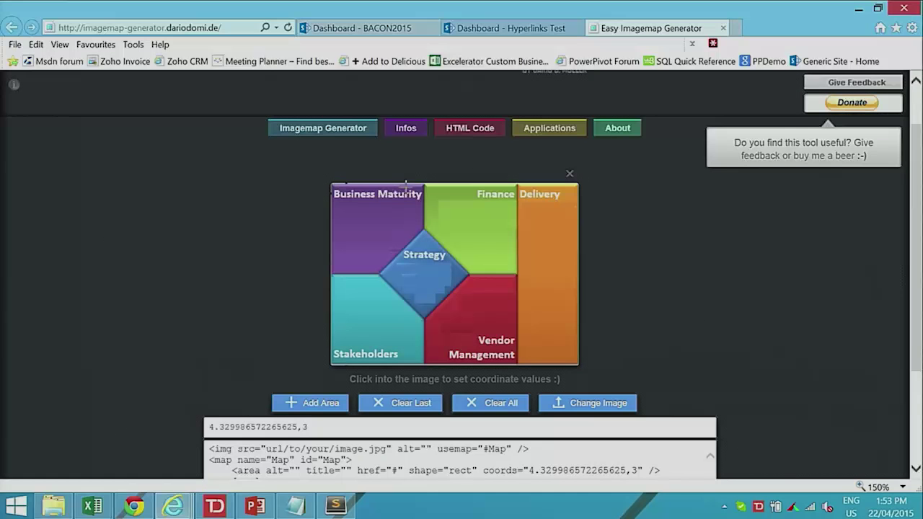
click(422, 183)
click(424, 227)
click(378, 275)
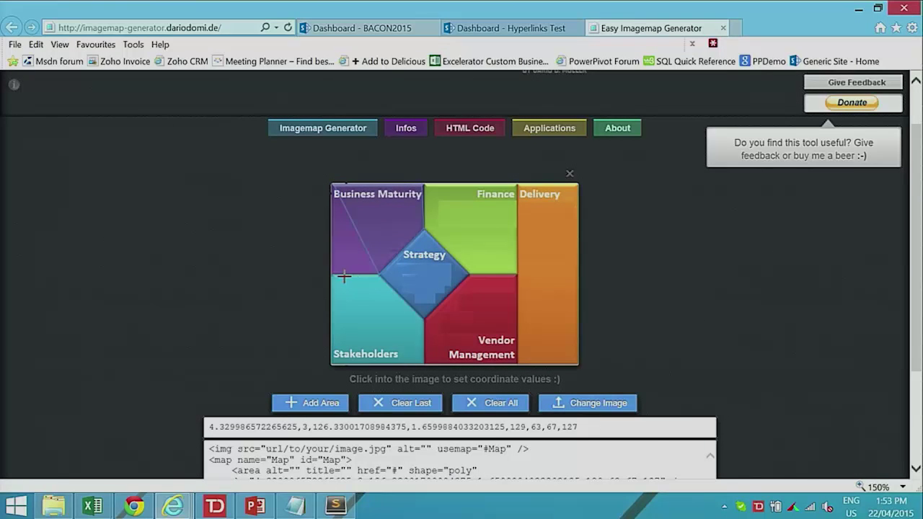
click(332, 273)
scroll(660, 353, down, 1)
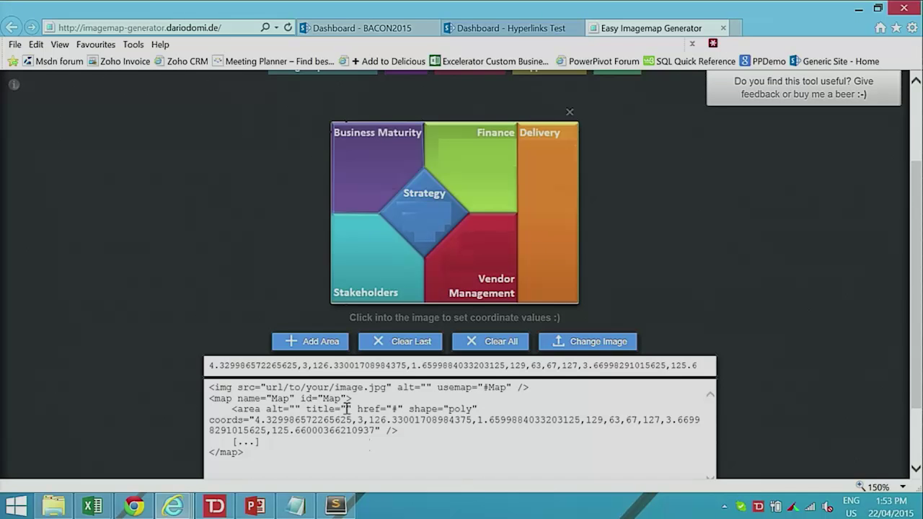
text(Bus Maturity)
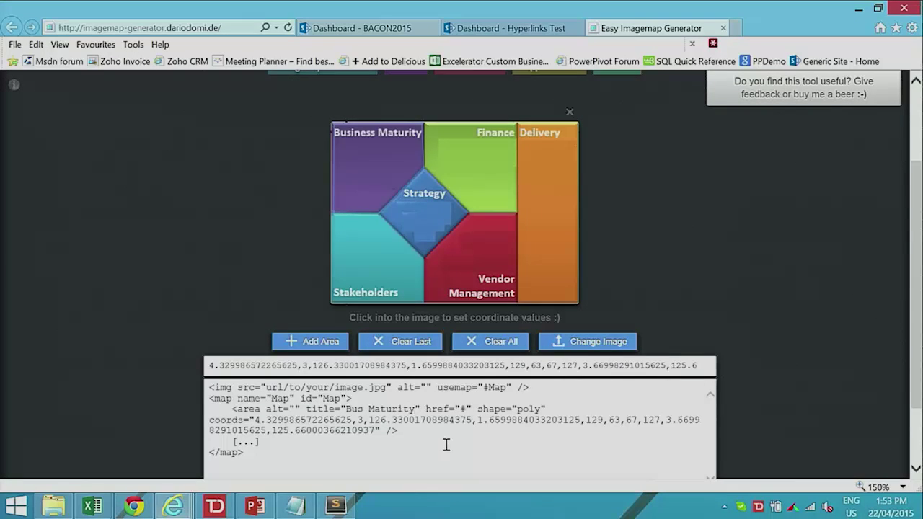
- Add a second area to the image map by tracing the four corners of the Strategy diamond
click(308, 342)
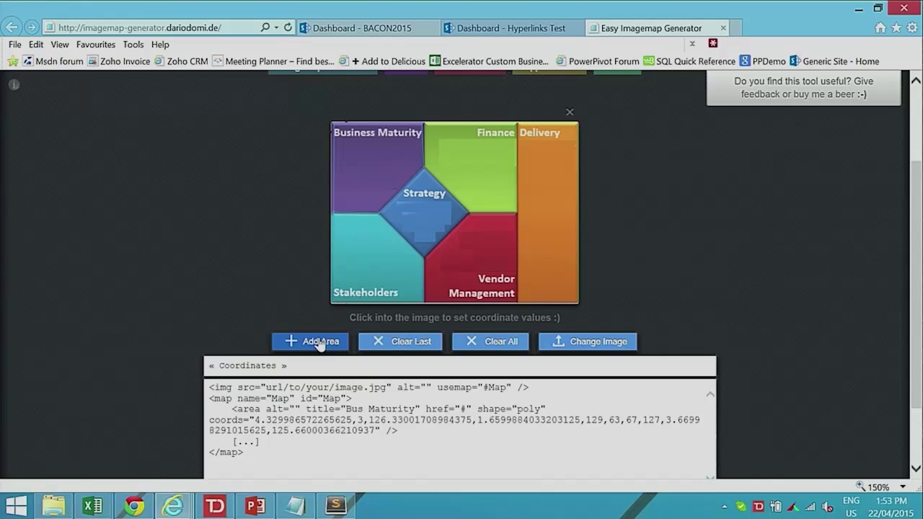
click(425, 165)
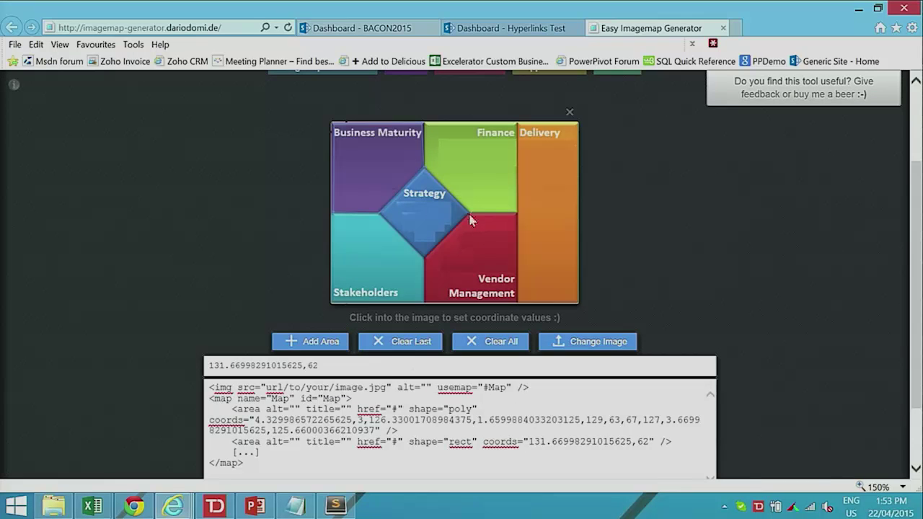
click(468, 214)
click(424, 254)
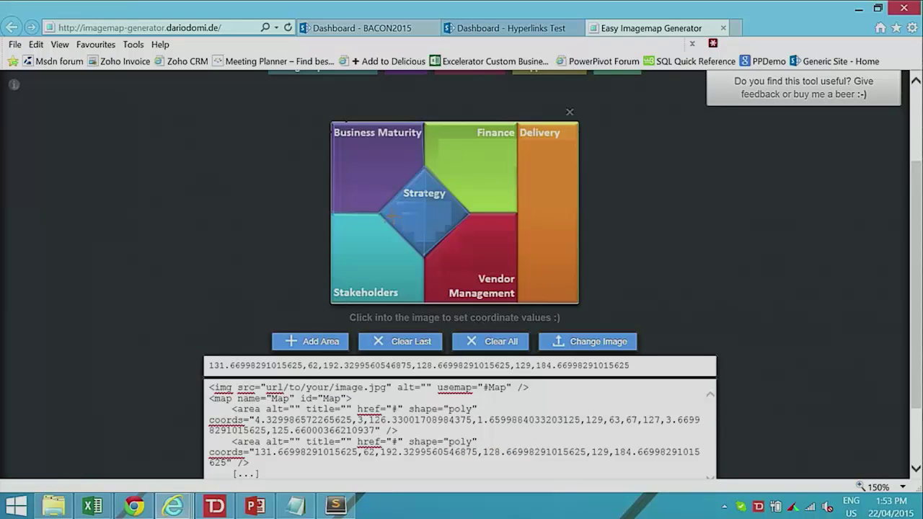
click(380, 214)
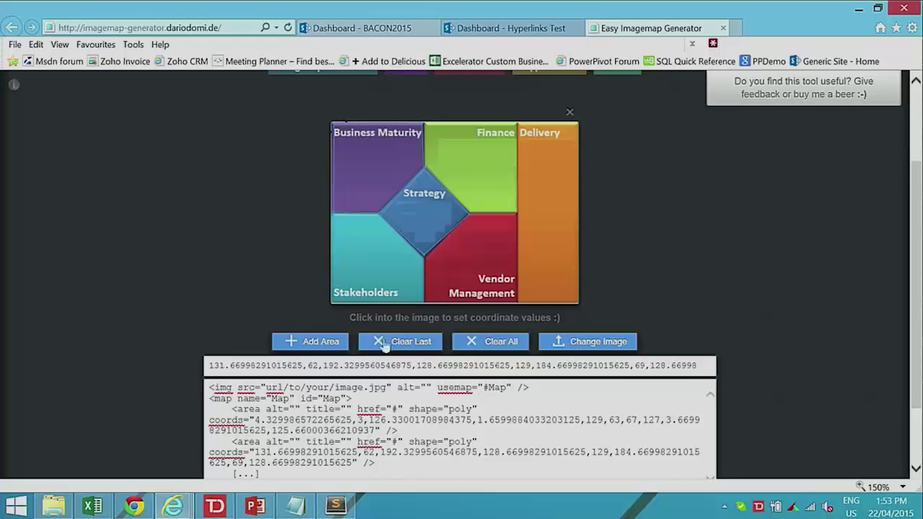
- Title the Strategy area "Stragey" in the generated HTML and select the whole code
click(347, 442)
text(Strage)
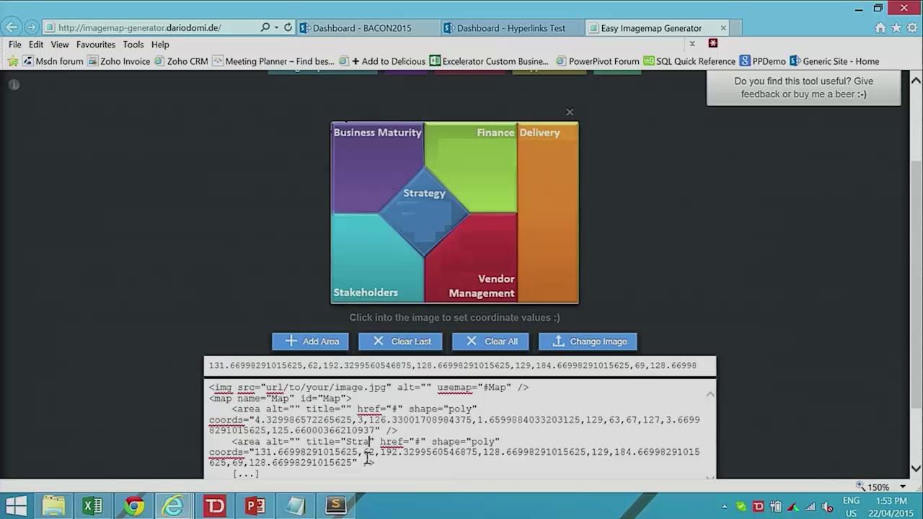
text(y)
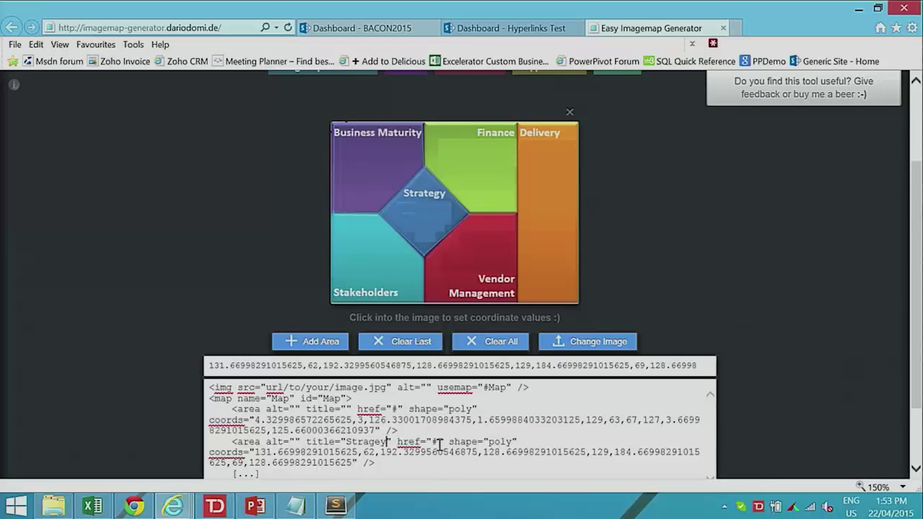
click(497, 430)
key(ctrl+a)
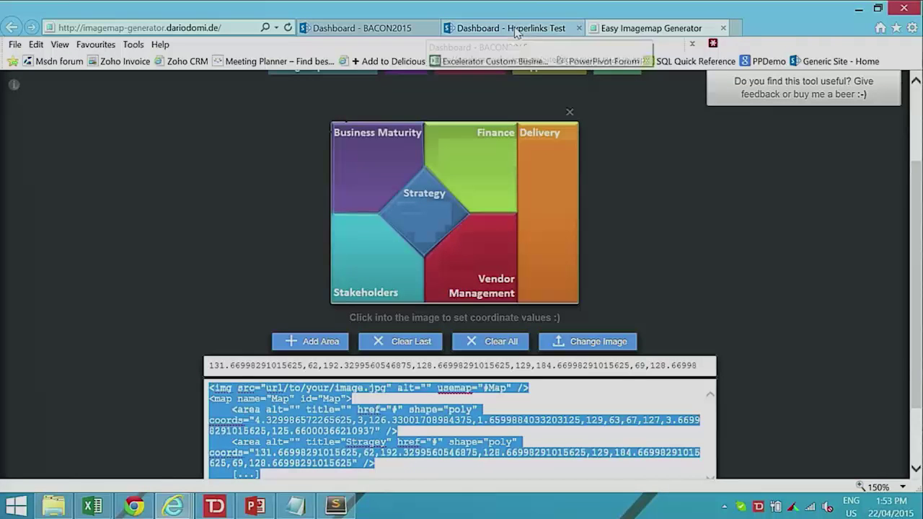
- Open the HyperLink Demo page for editing, examine the image path in its HTML source, discard the source dialog and save the page
click(381, 27)
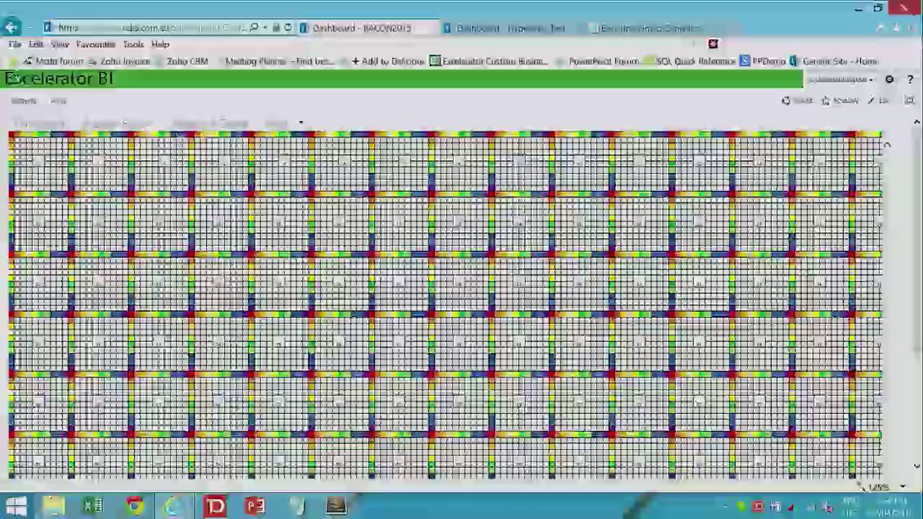
click(209, 125)
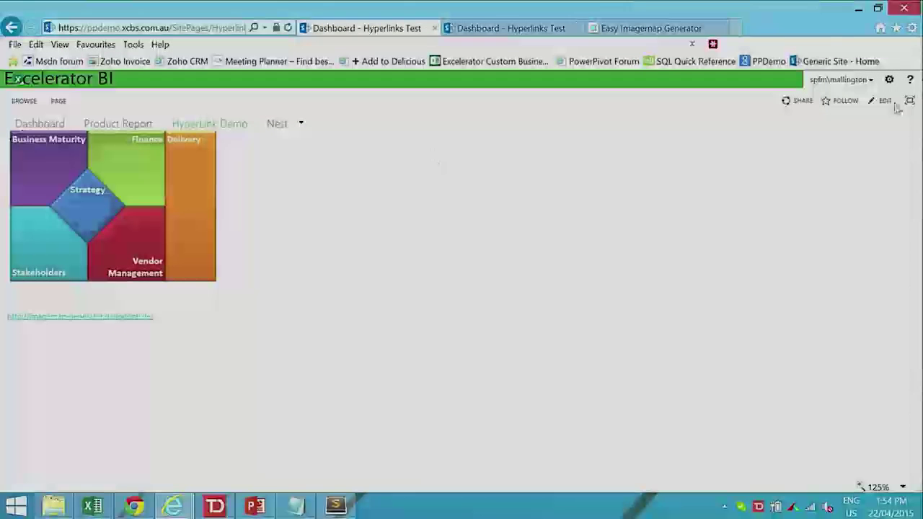
click(886, 101)
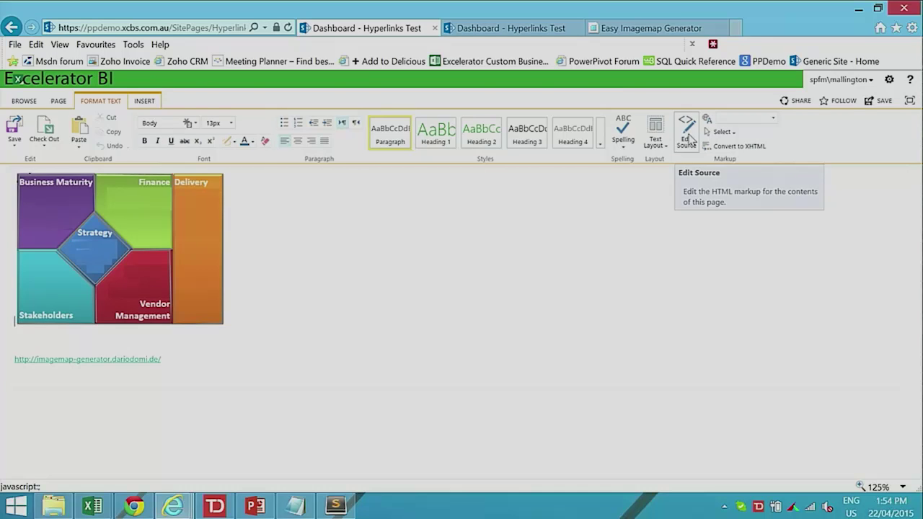
click(690, 134)
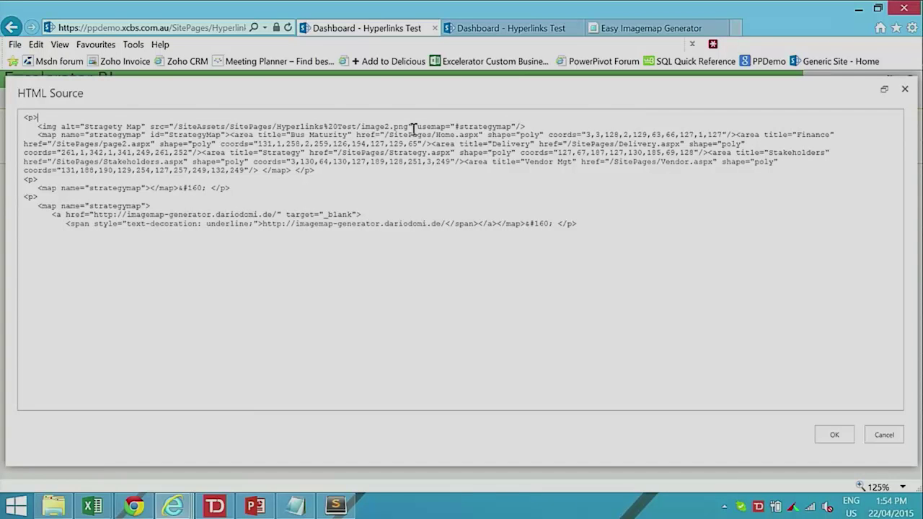
drag(165, 126, 408, 126)
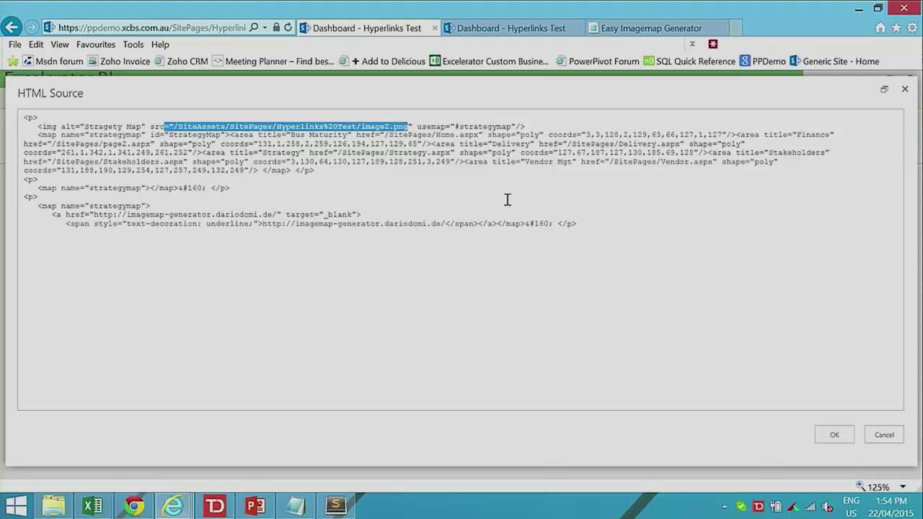
click(870, 435)
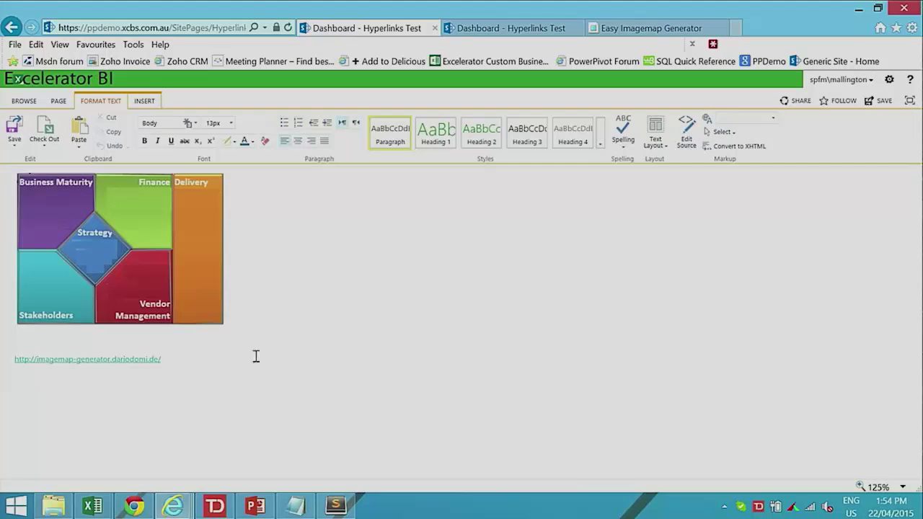
click(18, 134)
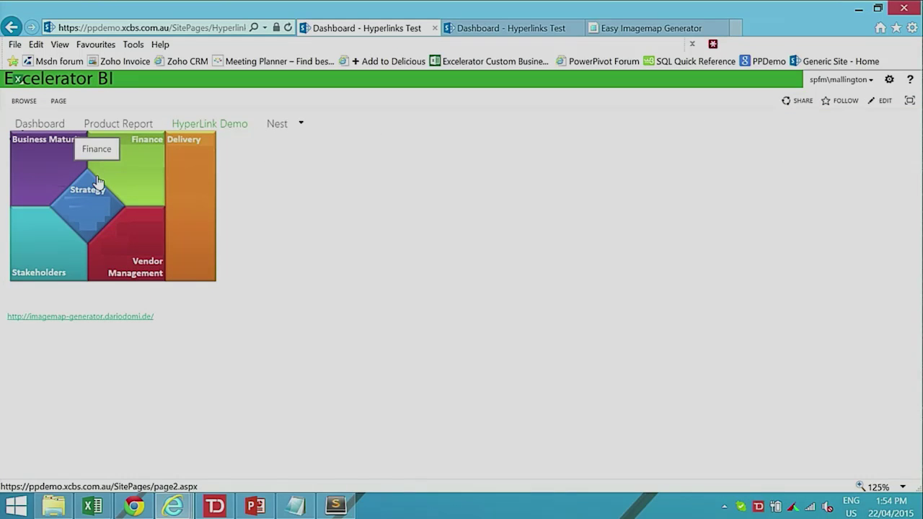
- Test the Delivery and Strategy regions of the image map, returning to the main page after each
click(205, 212)
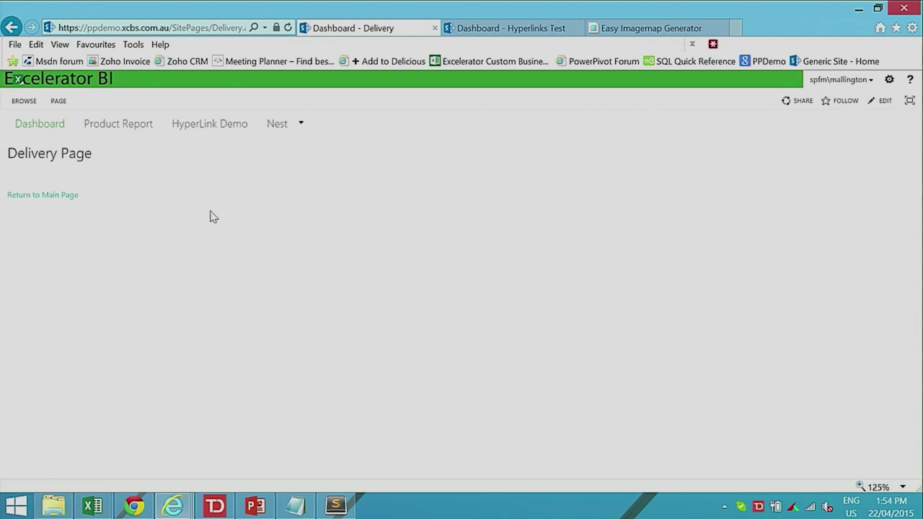
click(41, 201)
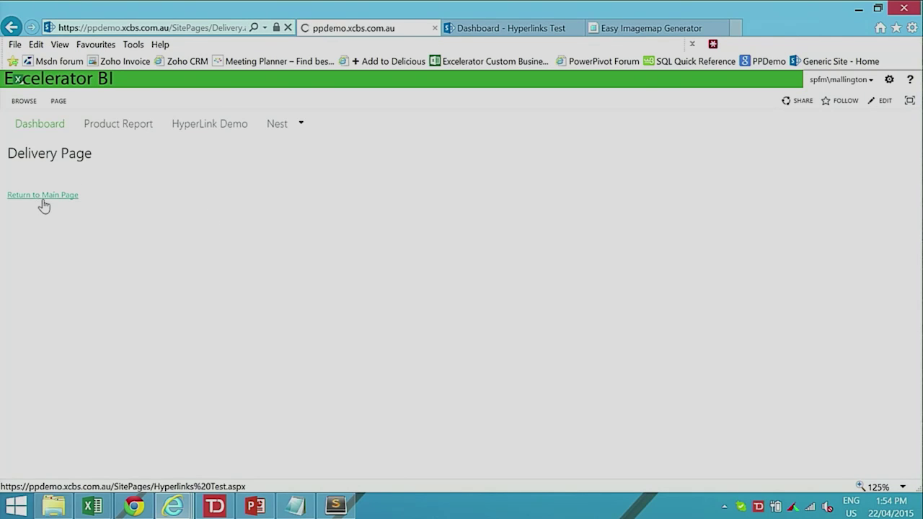
click(103, 212)
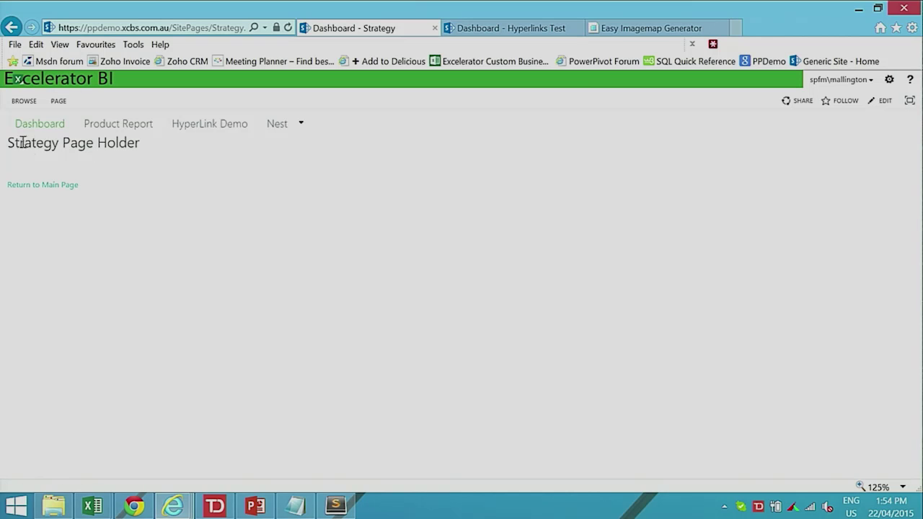
click(36, 186)
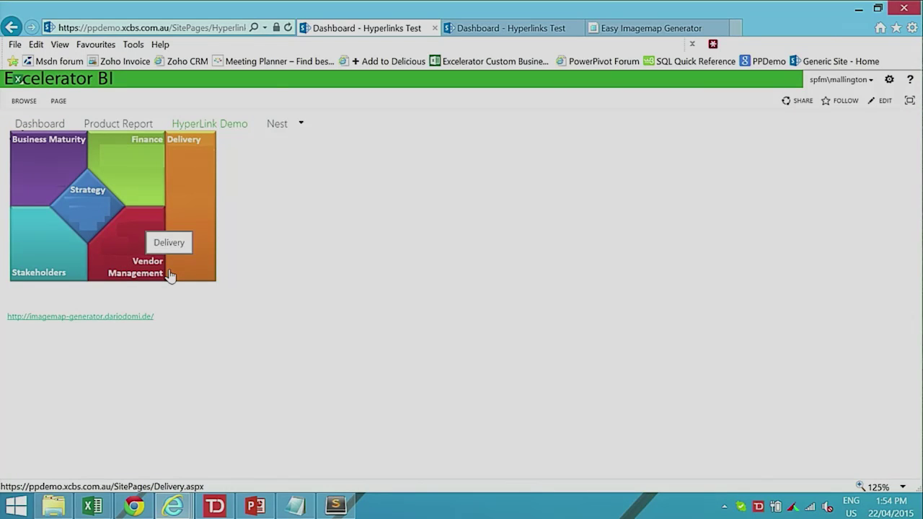
- Switch to the PowerPoint presentation and start the slide show from the Demo Summary slide
click(266, 511)
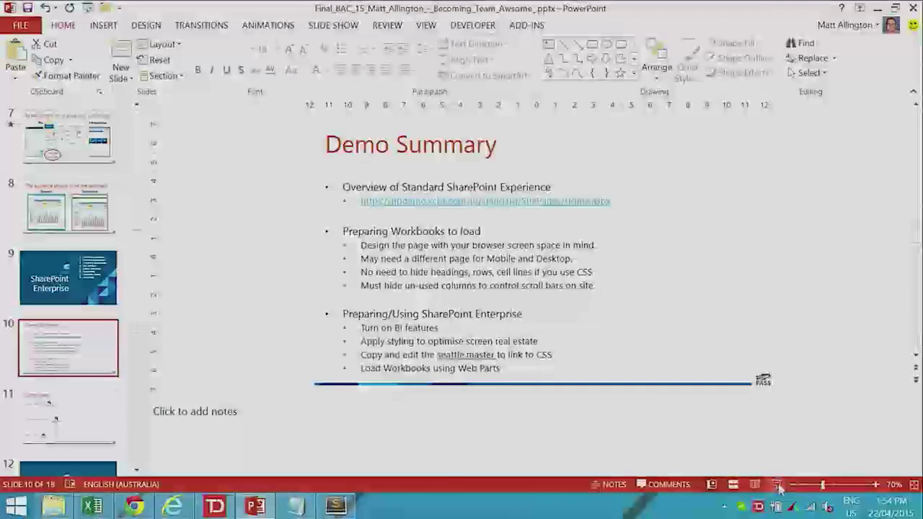
click(777, 485)
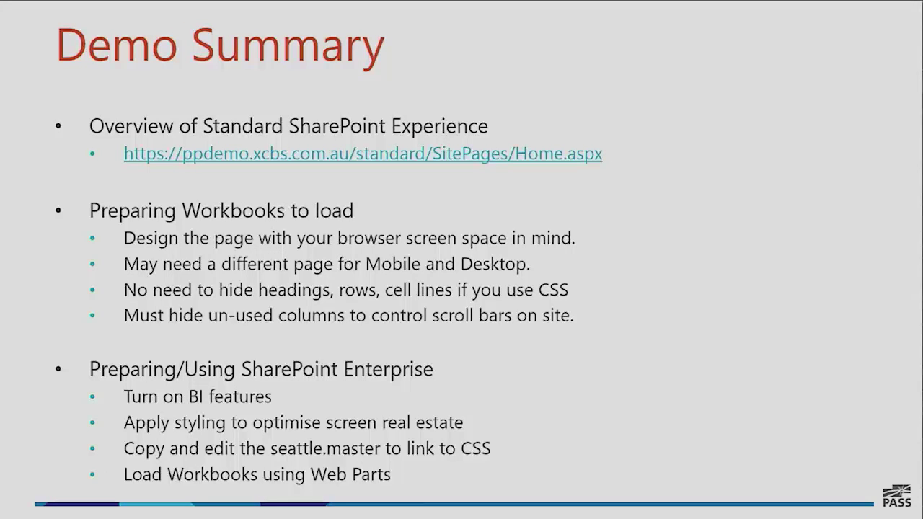